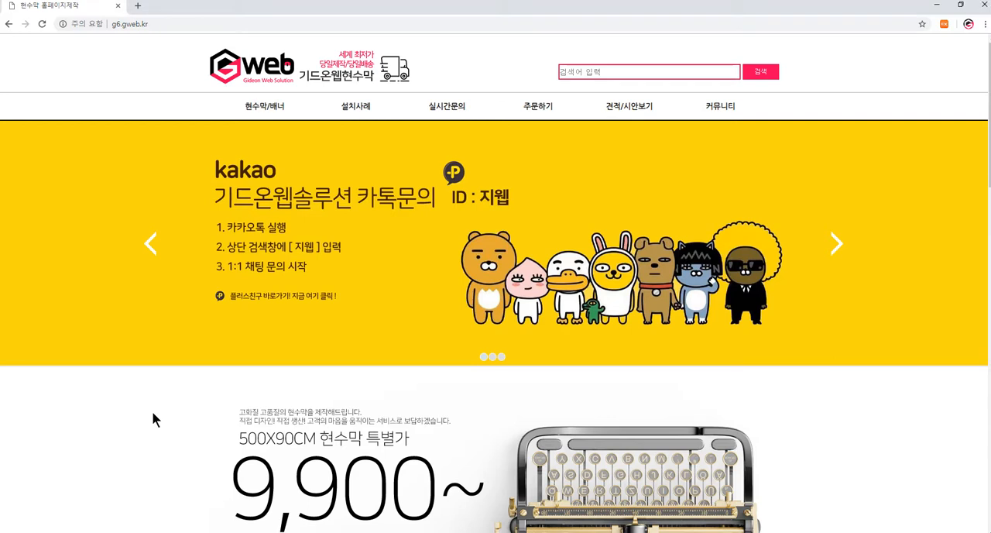
- Open the 주문하기 order page and look over the fields of the order form
{"action": "left_click", "coordinate": [538, 108]}
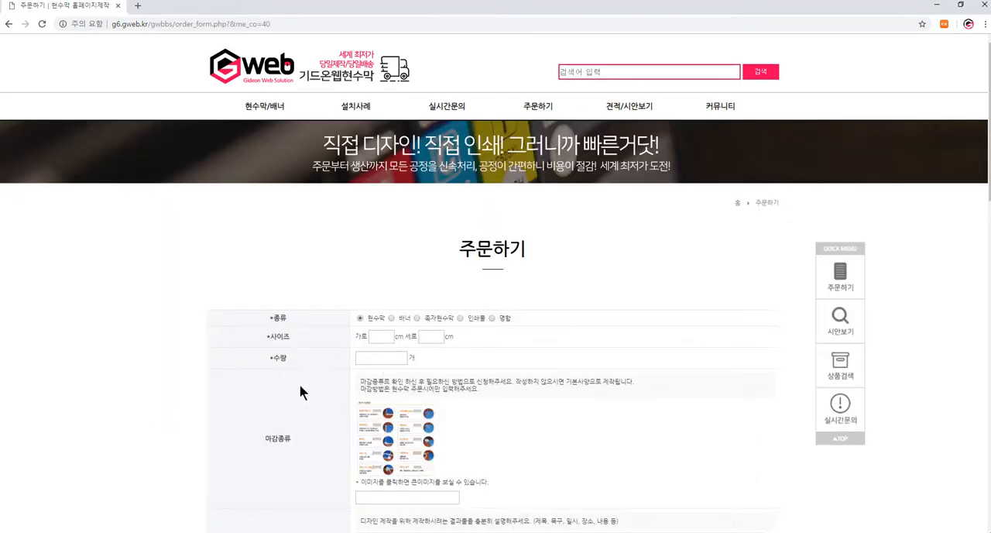
{"action": "scroll", "coordinate": [300, 393], "scroll_direction": "down", "scroll_amount": 3}
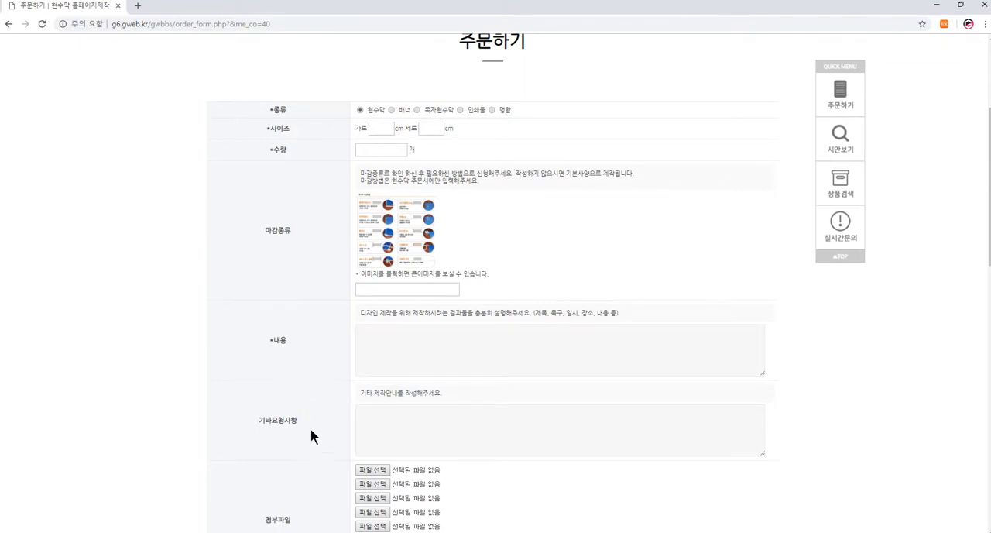
{"action": "scroll", "coordinate": [314, 430], "scroll_direction": "down", "scroll_amount": 3}
{"action": "scroll", "coordinate": [323, 440], "scroll_direction": "up", "scroll_amount": 7}
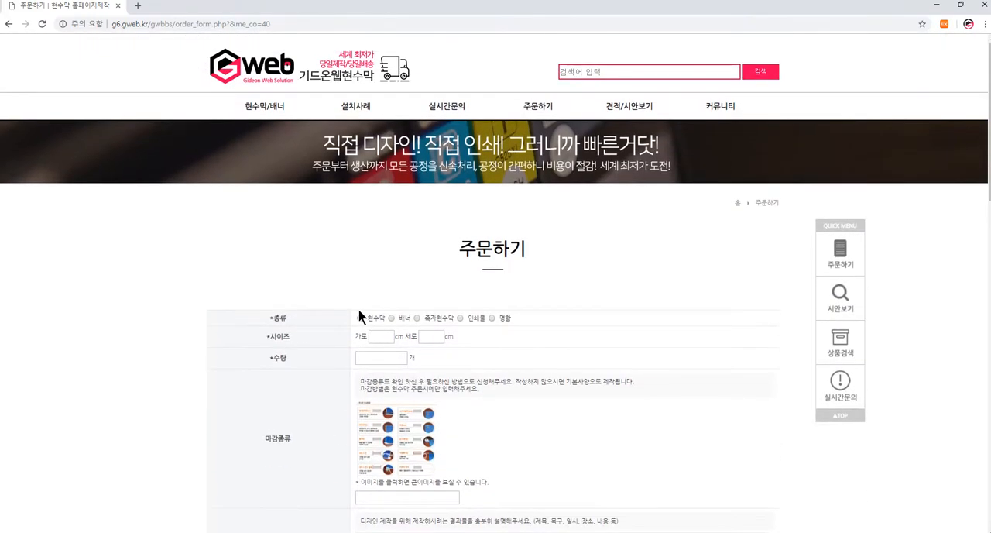
- Sign in through the site's ADMIN login with the username test and the account password
{"action": "scroll", "coordinate": [267, 333], "scroll_direction": "down", "scroll_amount": 8}
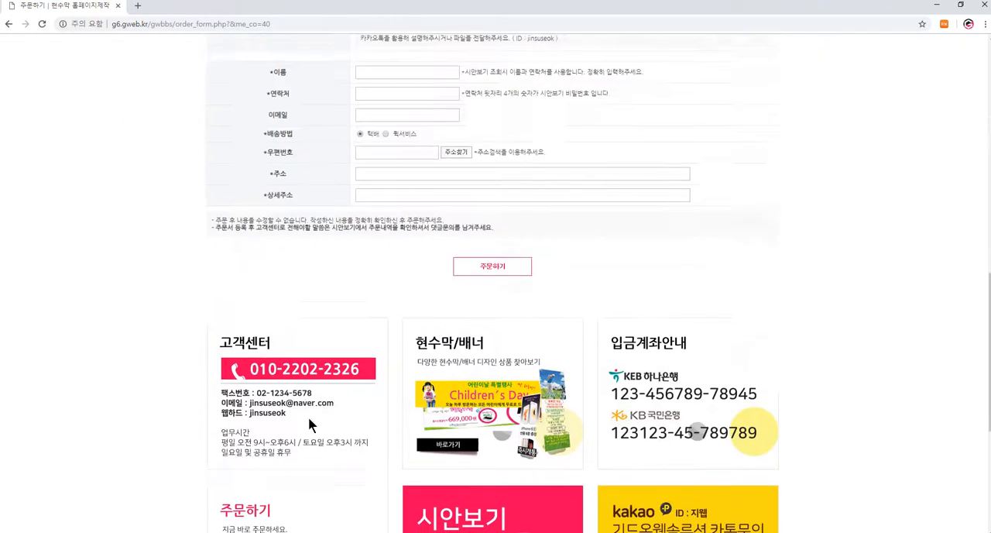
{"action": "scroll", "coordinate": [309, 422], "scroll_direction": "down", "scroll_amount": 4}
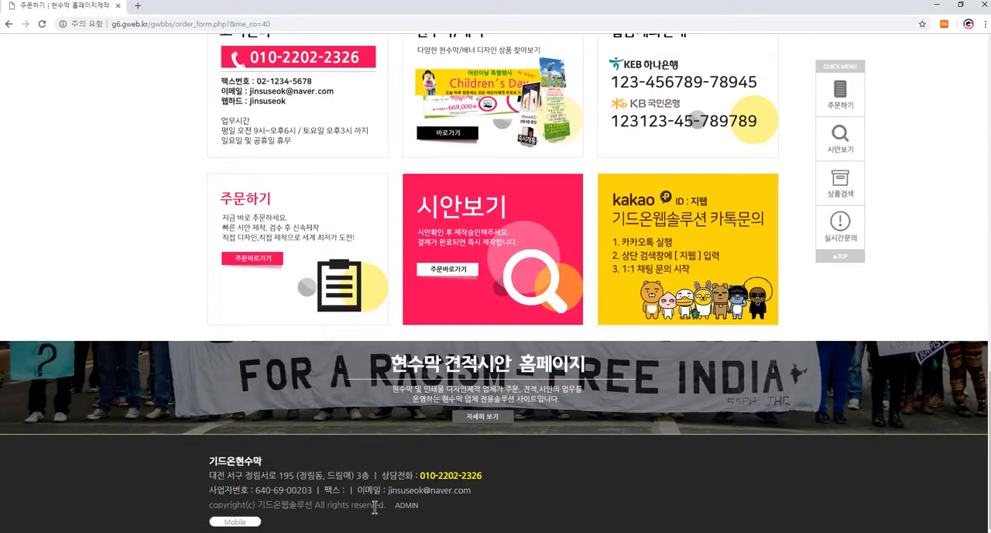
{"action": "left_click", "coordinate": [407, 506]}
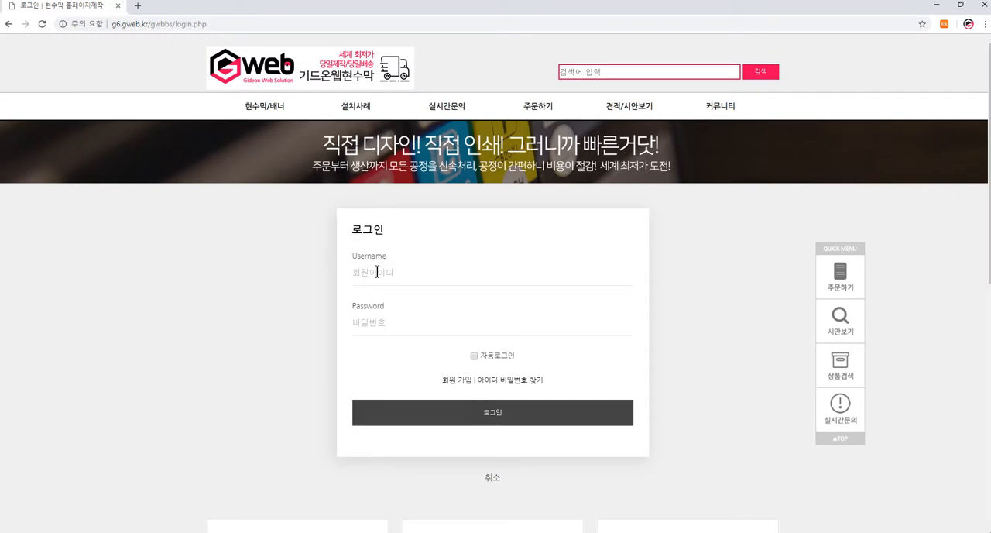
{"action": "left_click", "coordinate": [377, 272]}
{"action": "type", "text": "test"}
{"action": "left_click", "coordinate": [380, 325]}
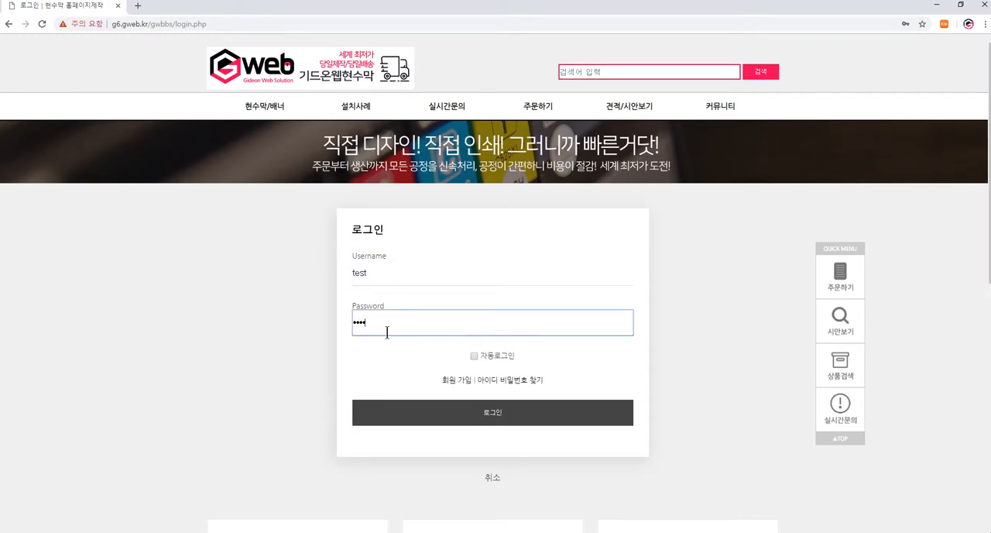
{"action": "key", "text": "Return"}
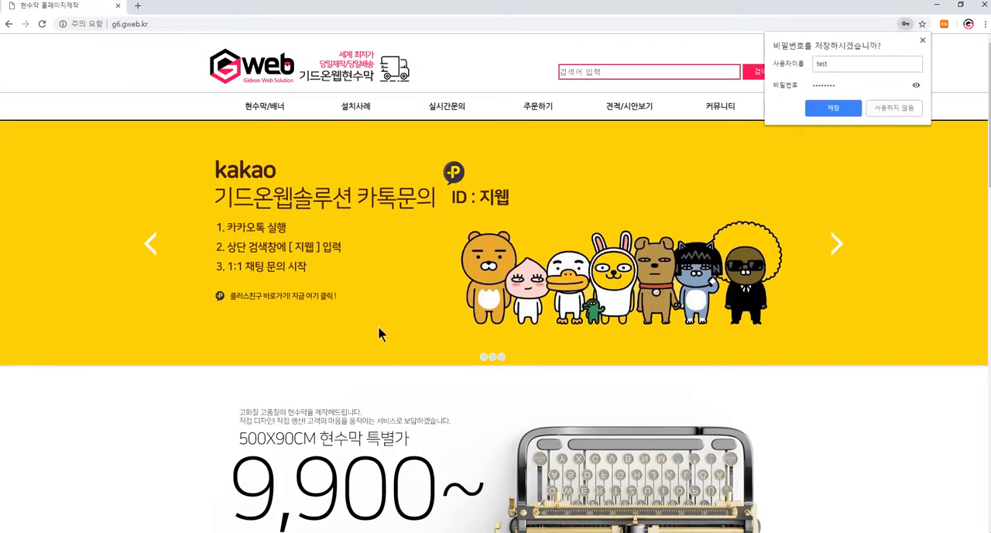
- Dismiss the offer to save the password and open the WORKROOM administrator page
{"action": "scroll", "coordinate": [307, 317], "scroll_direction": "down", "scroll_amount": 8}
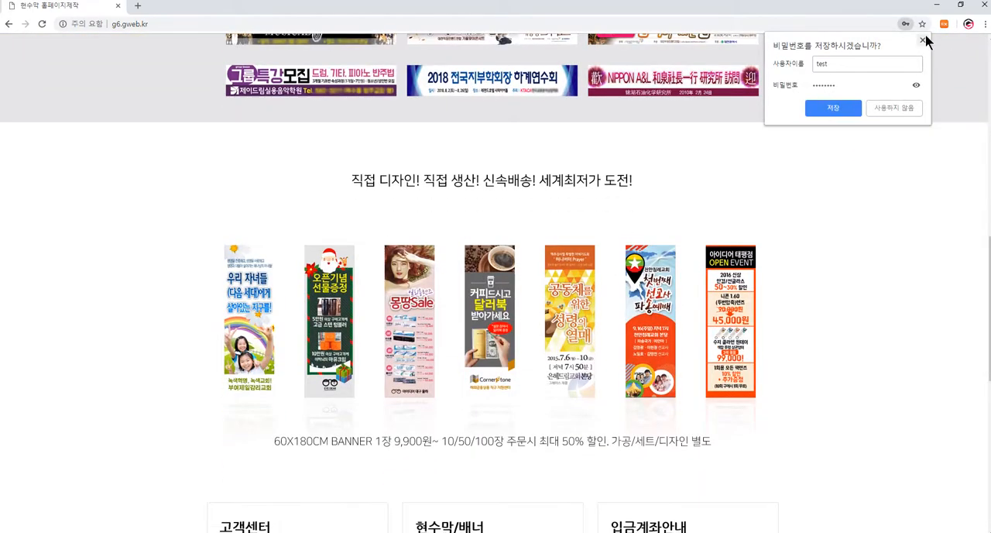
{"action": "left_click", "coordinate": [925, 41]}
{"action": "scroll", "coordinate": [535, 249], "scroll_direction": "down", "scroll_amount": 7}
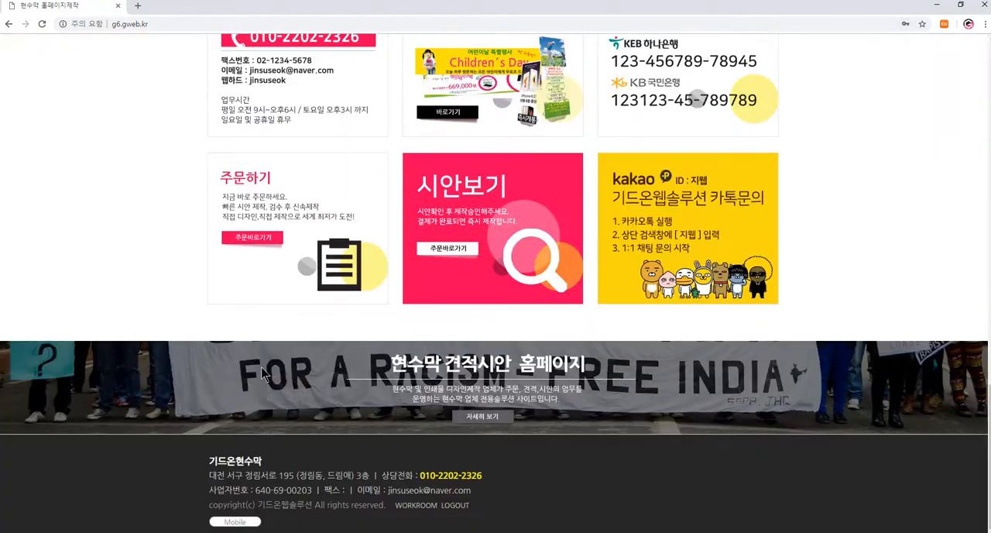
{"action": "left_click", "coordinate": [415, 505]}
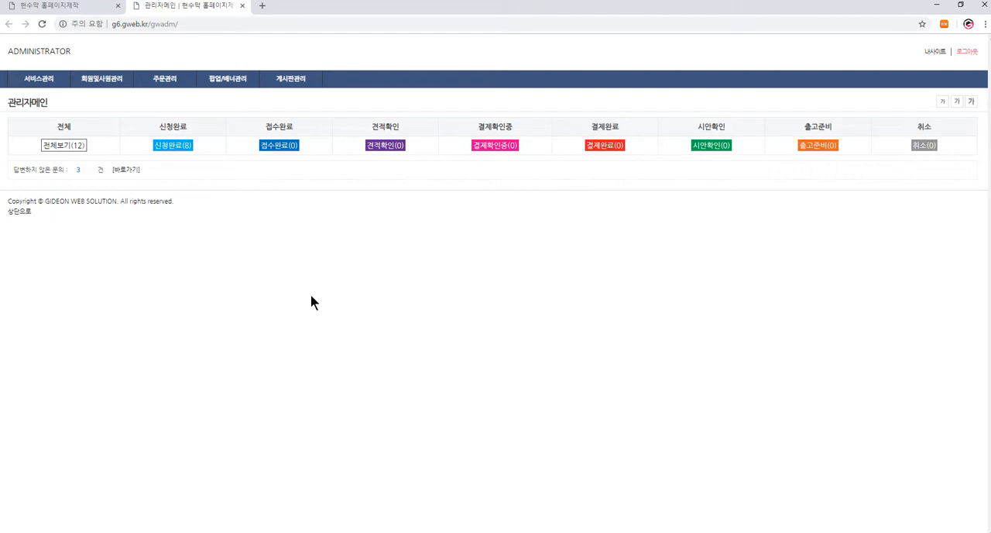
- Open the 주문관리 order list, filter it by 신청완료, 견적확인 and 결제완료 in turn, and show all orders again
{"action": "left_click", "coordinate": [161, 81]}
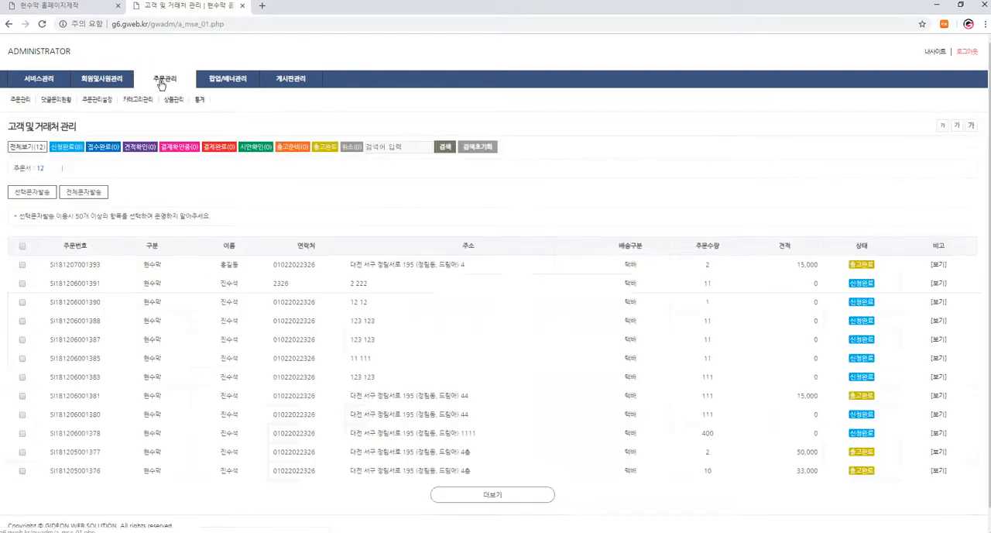
{"action": "mouse_move", "coordinate": [175, 93]}
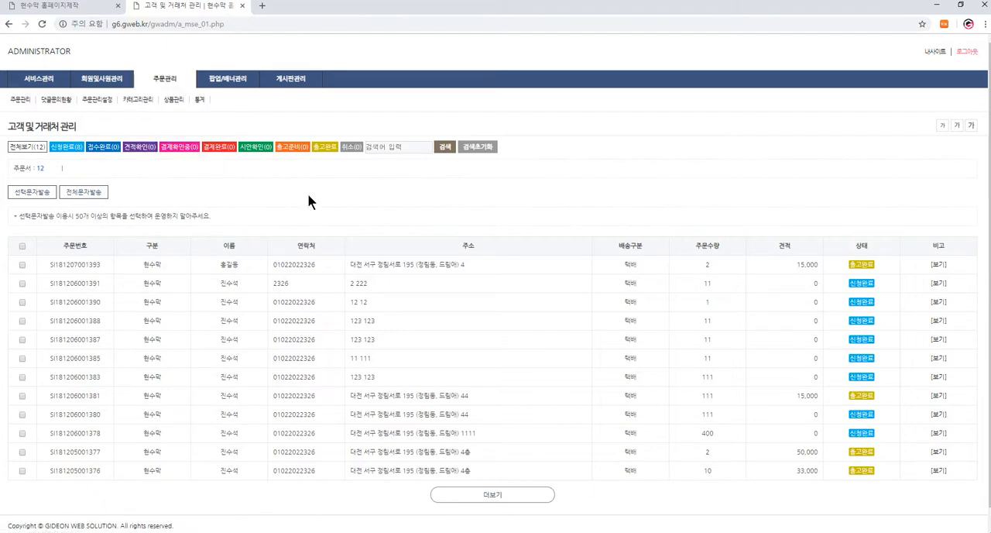
{"action": "left_click", "coordinate": [174, 100]}
{"action": "left_click", "coordinate": [68, 149]}
{"action": "left_click", "coordinate": [131, 149]}
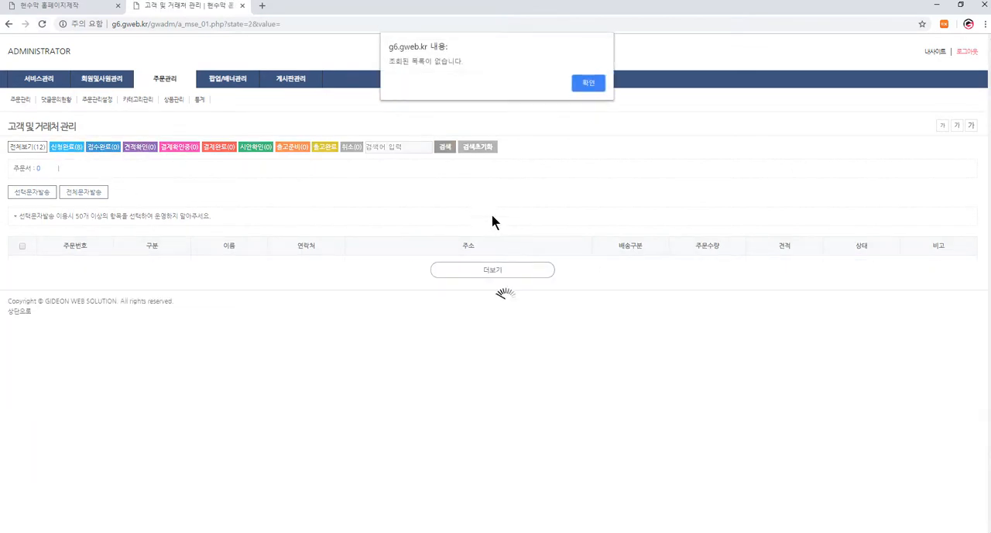
{"action": "left_click", "coordinate": [587, 82]}
{"action": "left_click", "coordinate": [224, 154]}
{"action": "left_click", "coordinate": [589, 83]}
{"action": "left_click", "coordinate": [30, 152]}
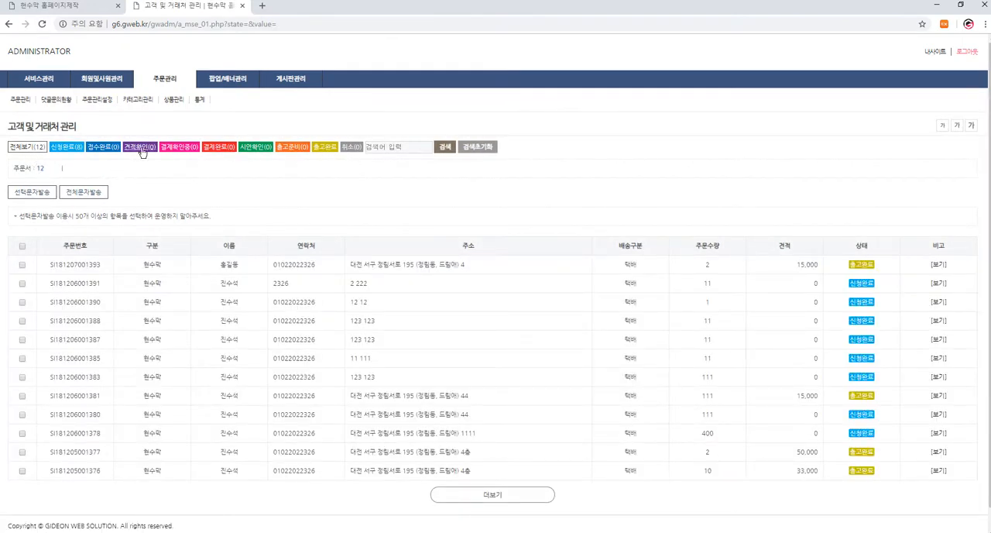
- Fill in a 현수막 order on the customer site: size 120 × 50 cm, quantity 10, finish 큐방, content "인쇄물을 주문합니다."
{"action": "left_click", "coordinate": [66, 9]}
{"action": "scroll", "coordinate": [275, 253], "scroll_direction": "up", "scroll_amount": 20}
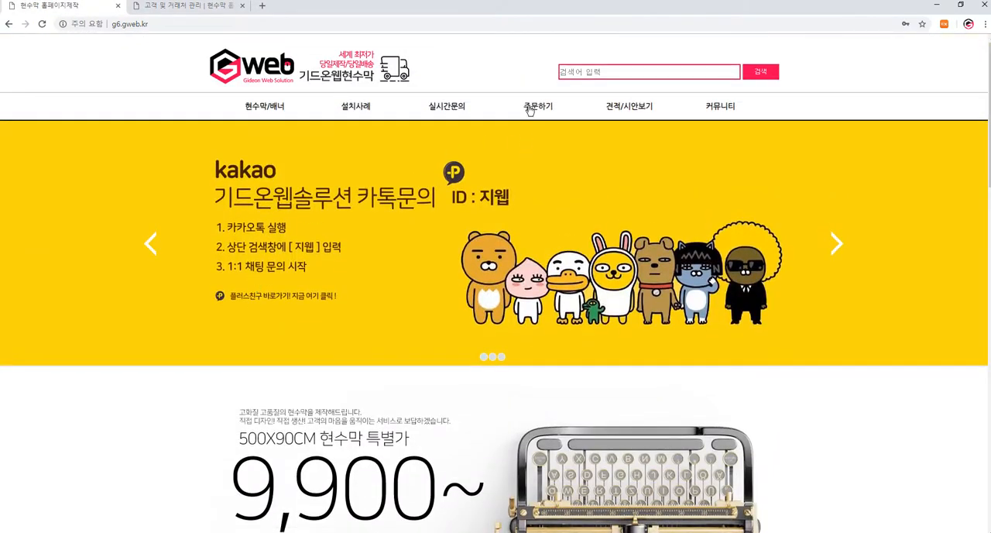
{"action": "left_click", "coordinate": [530, 109]}
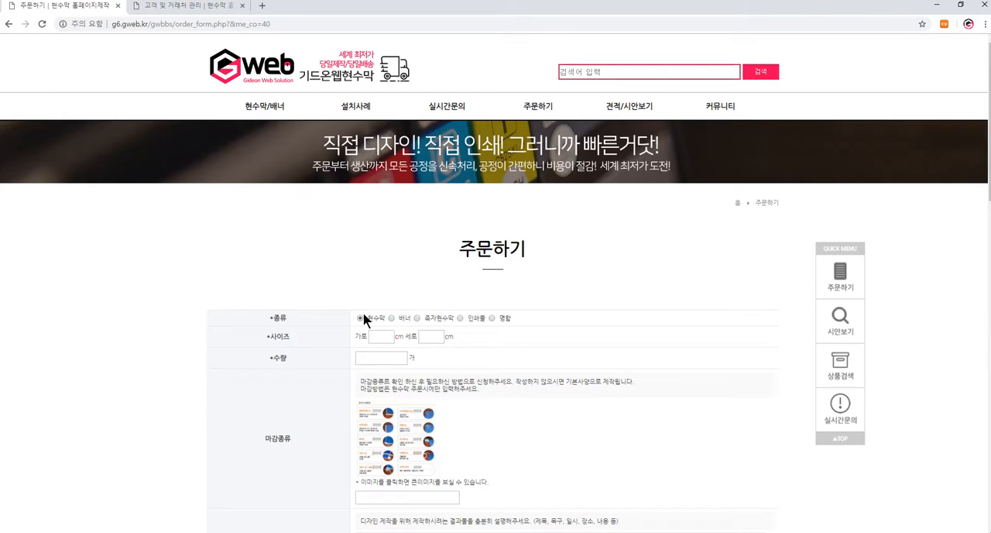
{"action": "left_click", "coordinate": [381, 336]}
{"action": "scroll", "coordinate": [247, 303], "scroll_direction": "down", "scroll_amount": 2}
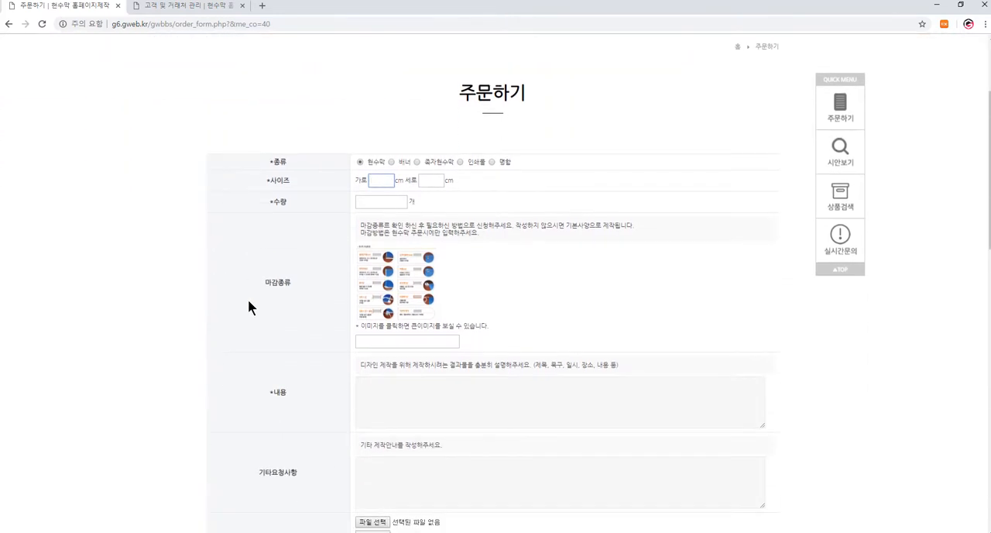
{"action": "type", "text": "120"}
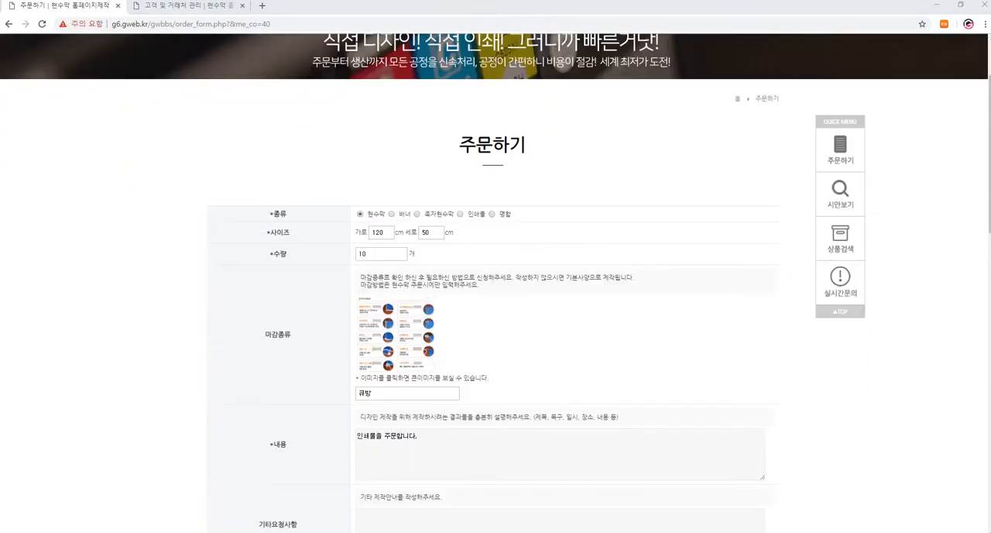
- Complete the customer's name, contact, e-mail and address with 택배 delivery, and submit the order
{"action": "scroll", "coordinate": [518, 310], "scroll_direction": "down", "scroll_amount": 8}
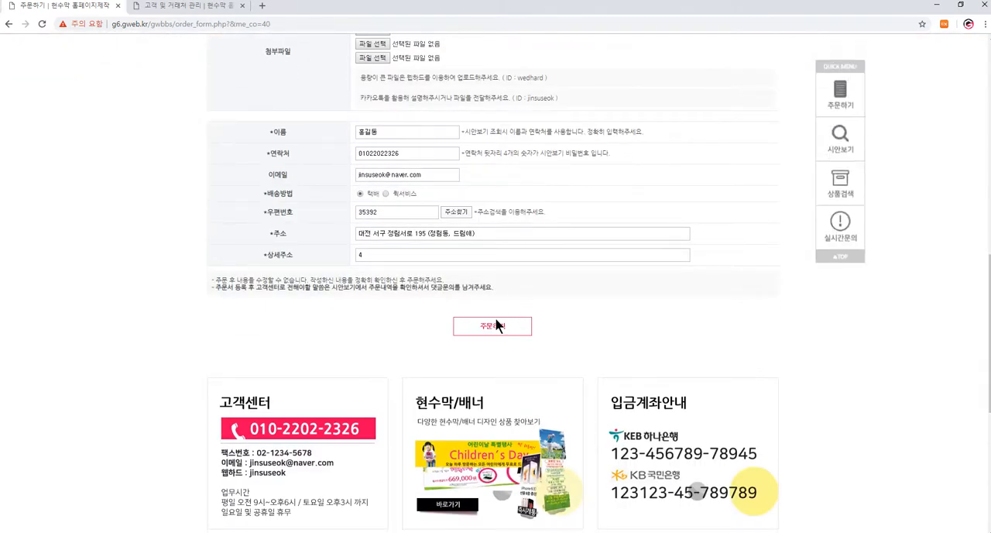
{"action": "left_click", "coordinate": [490, 326]}
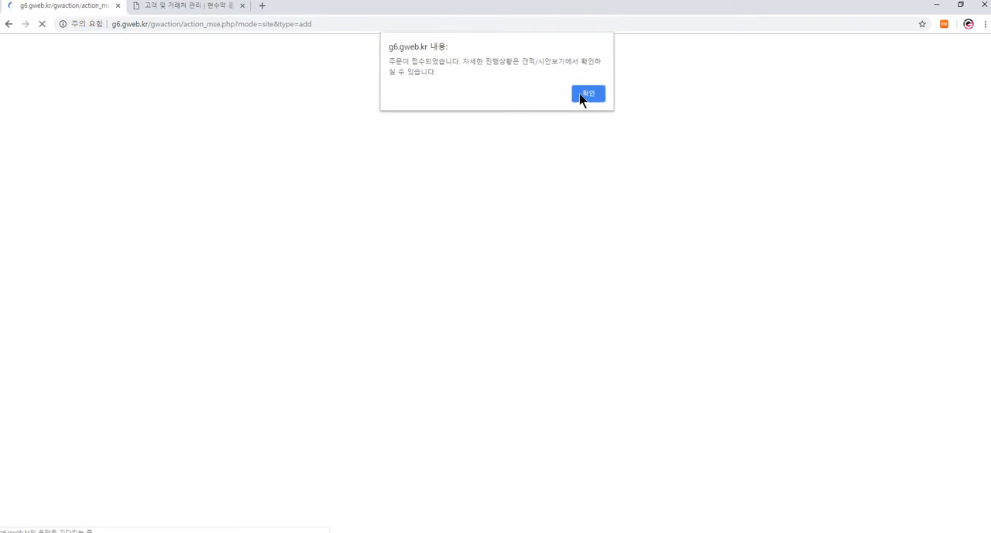
{"action": "left_click", "coordinate": [588, 94]}
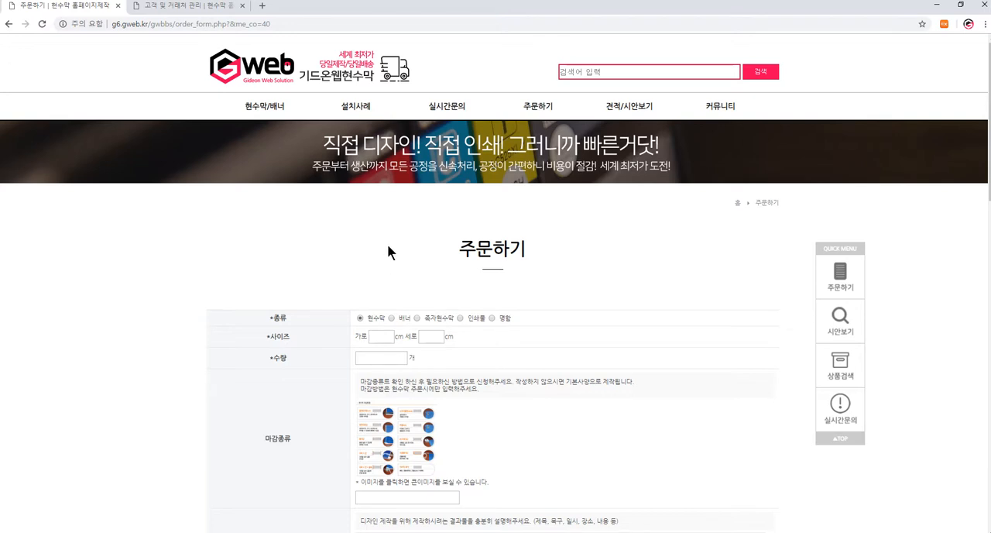
- Refresh the administrator's 주문관리 list, open the newest order and review its order and applicant details
{"action": "left_click", "coordinate": [196, 7]}
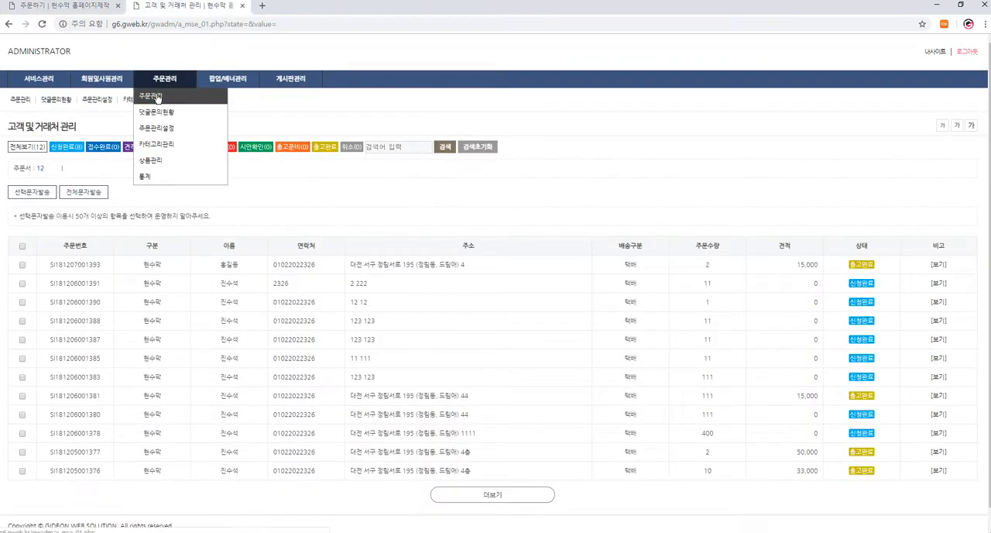
{"action": "left_click", "coordinate": [157, 93]}
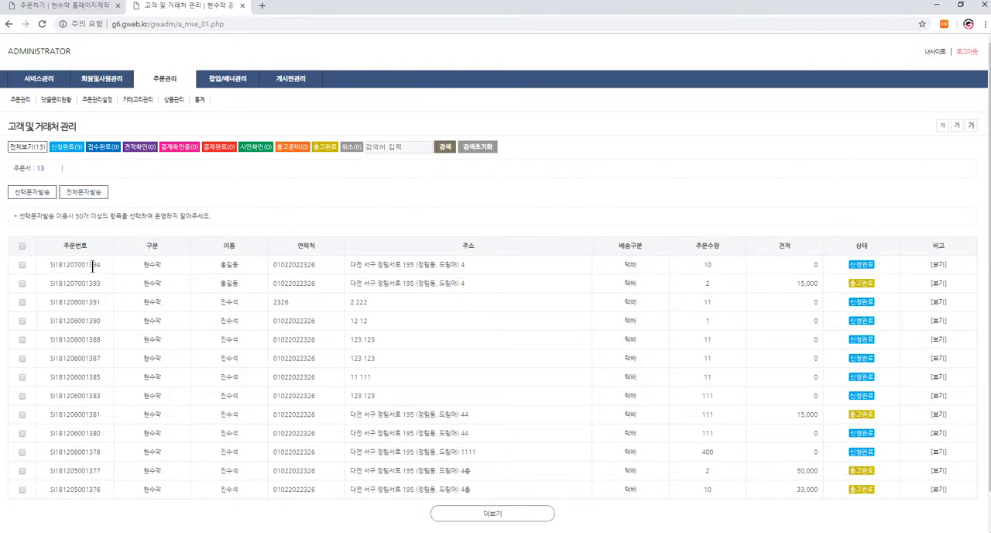
{"action": "left_click", "coordinate": [943, 265]}
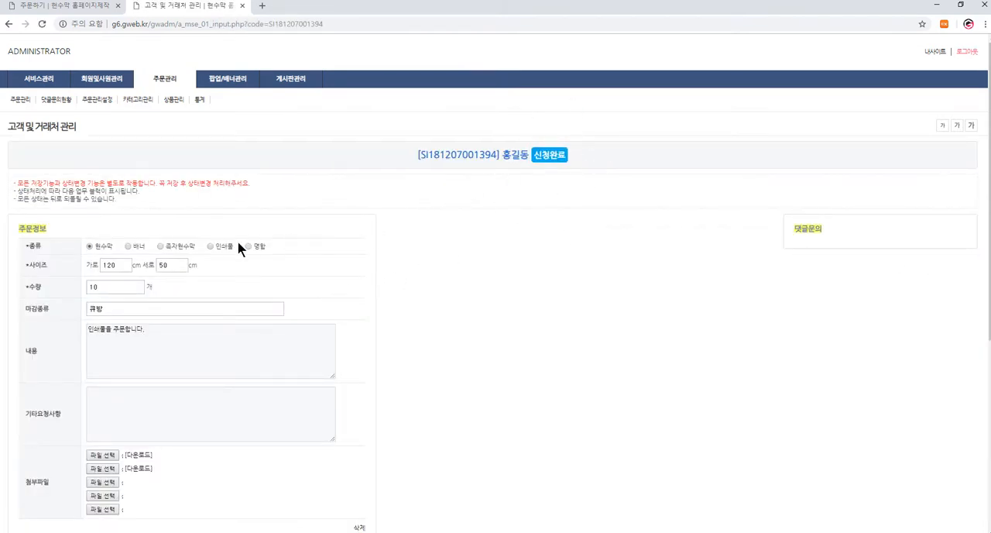
{"action": "scroll", "coordinate": [168, 256], "scroll_direction": "down", "scroll_amount": 2}
{"action": "scroll", "coordinate": [159, 324], "scroll_direction": "down", "scroll_amount": 2}
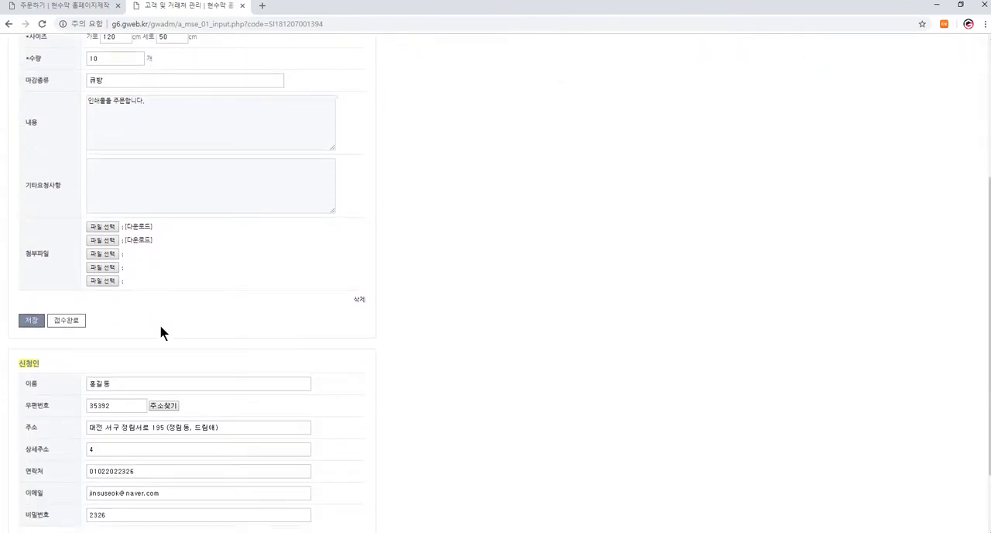
{"action": "scroll", "coordinate": [175, 403], "scroll_direction": "up", "scroll_amount": 2}
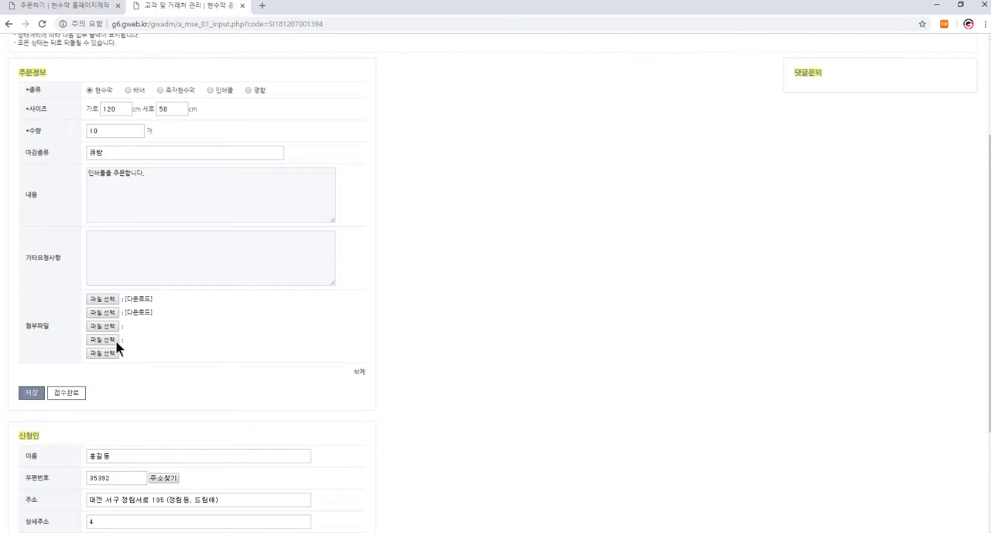
- Download the order's first attached file, view the image and close it
{"action": "left_click", "coordinate": [136, 299]}
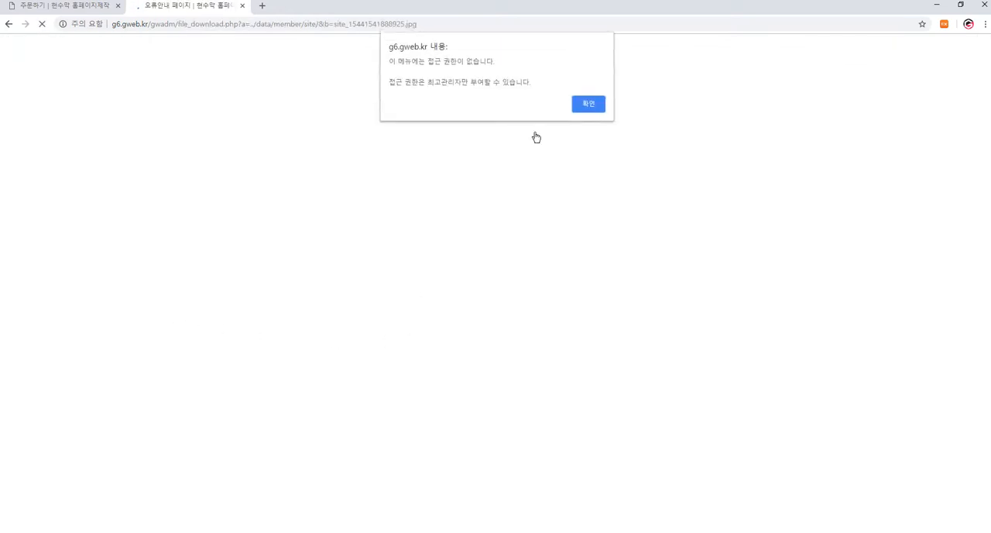
{"action": "left_click", "coordinate": [591, 105]}
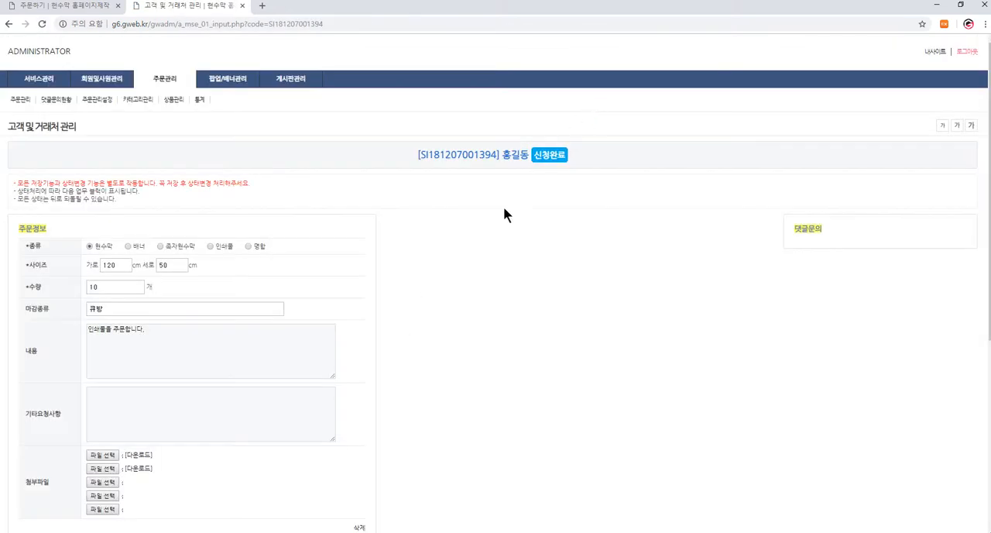
{"action": "scroll", "coordinate": [192, 343], "scroll_direction": "down", "scroll_amount": 2}
{"action": "left_click", "coordinate": [137, 300]}
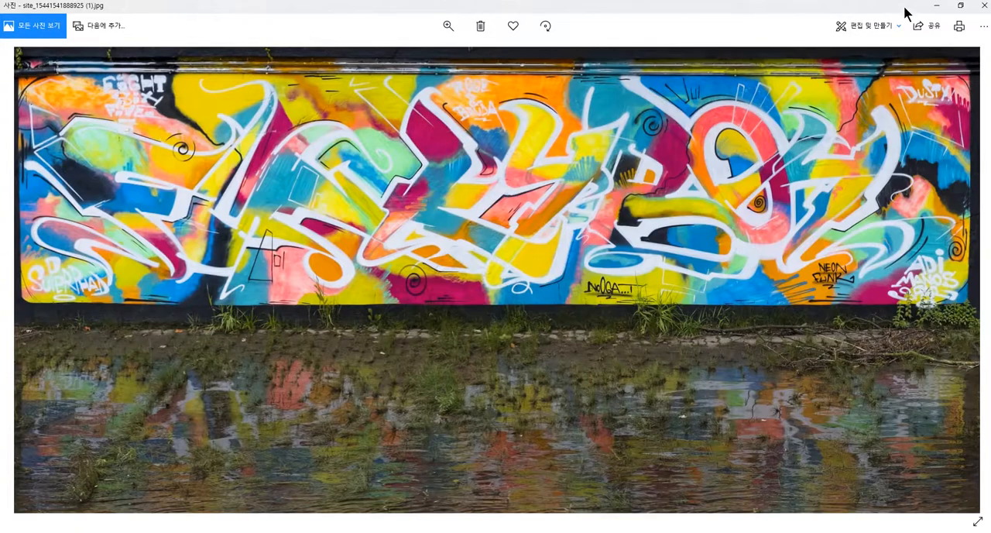
{"action": "left_click", "coordinate": [978, 8]}
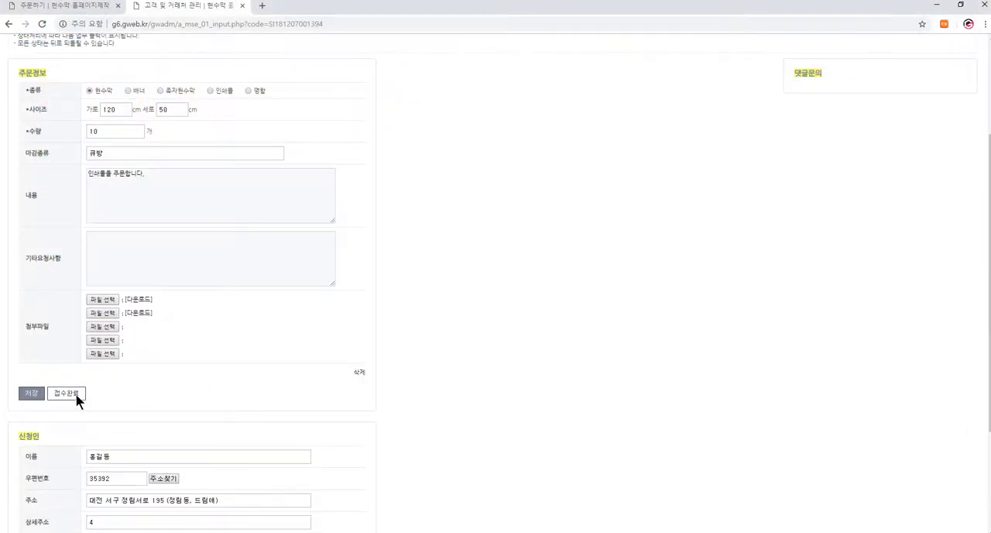
- Change the order's status to 접수완료 and confirm the change
{"action": "scroll", "coordinate": [124, 387], "scroll_direction": "down", "scroll_amount": 2}
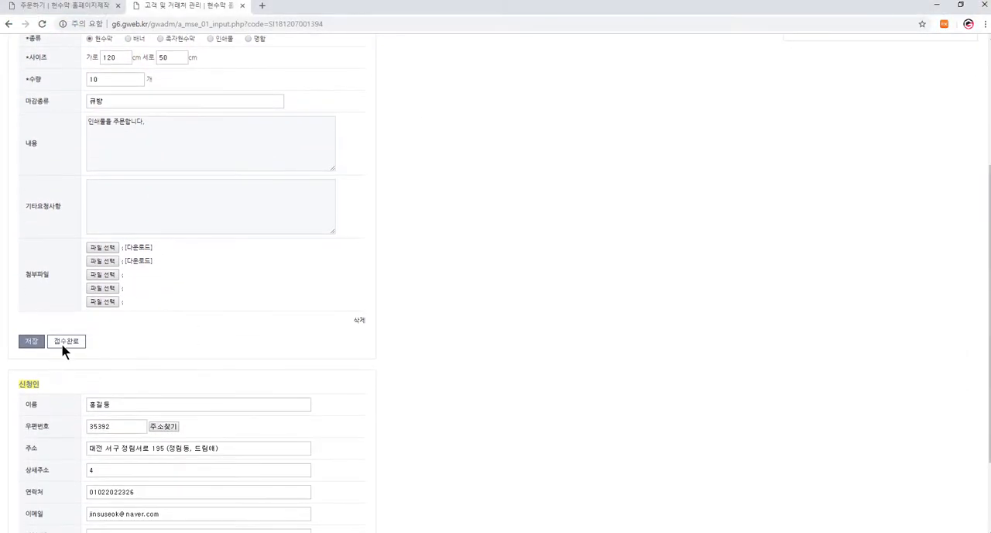
{"action": "left_click", "coordinate": [63, 341]}
{"action": "left_click", "coordinate": [549, 84]}
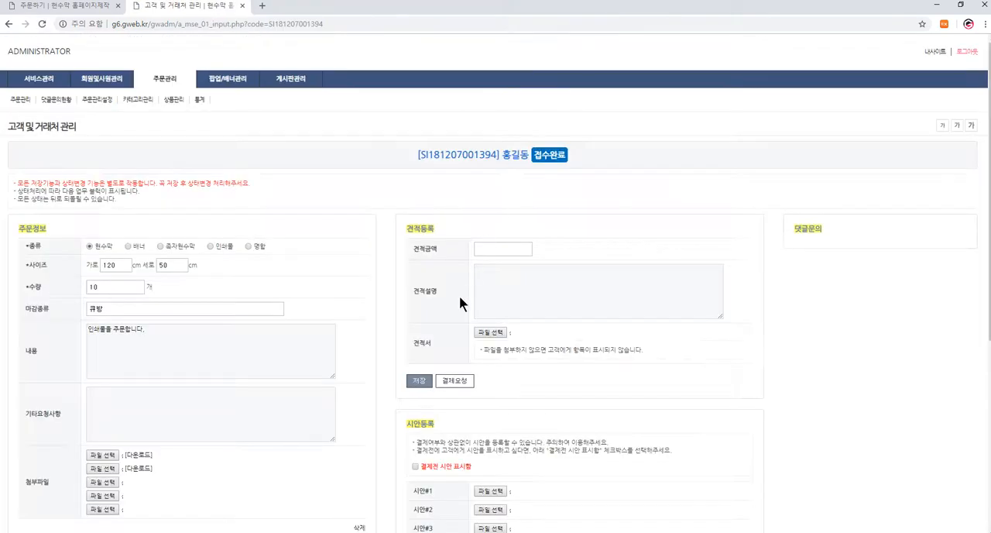
- Look up the customer's orders on the shop's 견적/시안보기 page with the customer's name, order password and the anti-spam code
{"action": "left_click", "coordinate": [75, 7]}
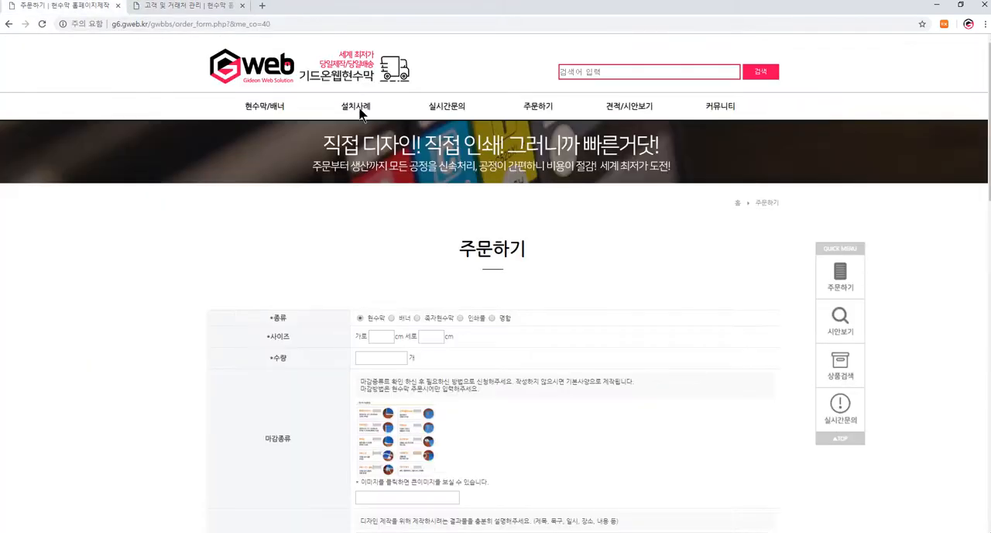
{"action": "left_click", "coordinate": [642, 109]}
{"action": "left_click", "coordinate": [369, 321]}
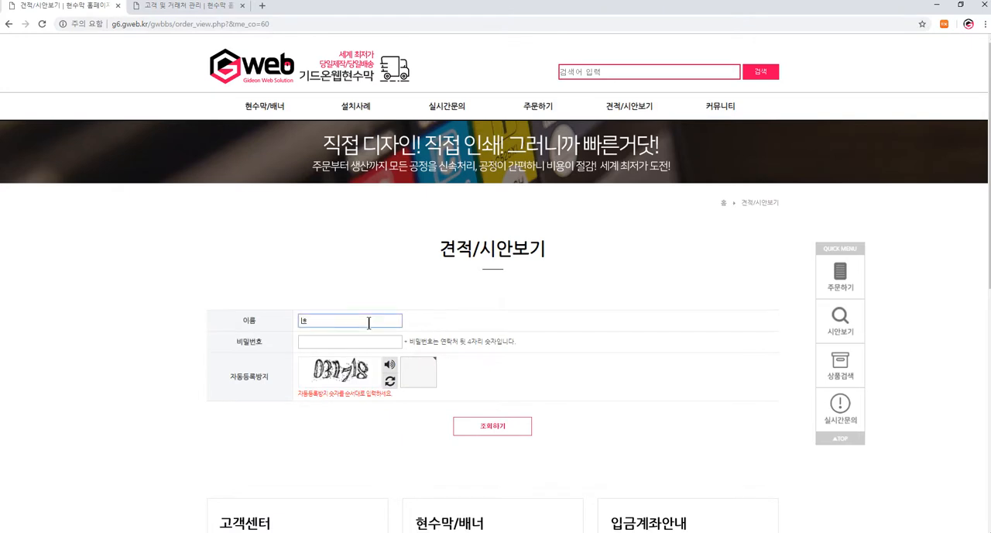
{"action": "type", "text": "홍길동"}
{"action": "key", "text": "Tab"}
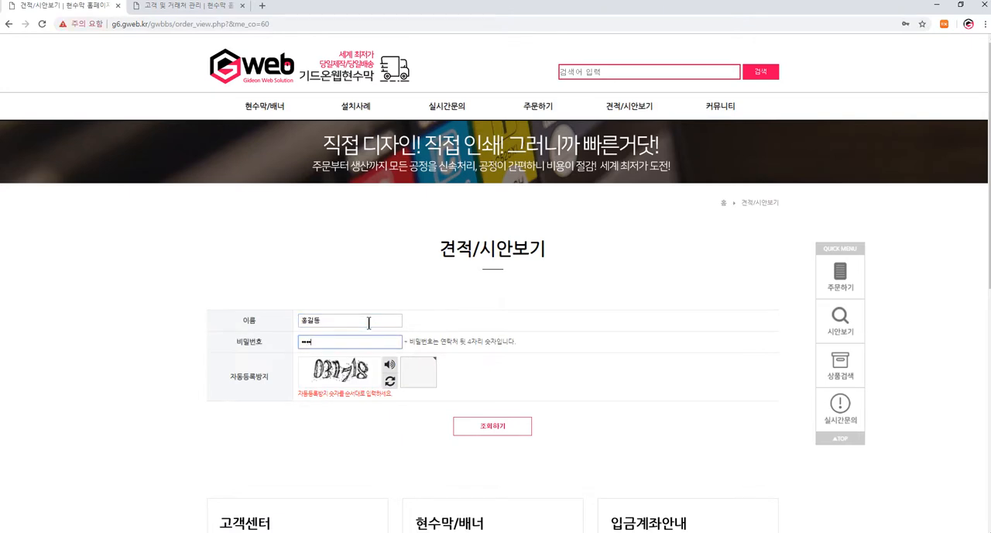
{"action": "key", "text": "Tab"}
{"action": "left_click", "coordinate": [416, 374]}
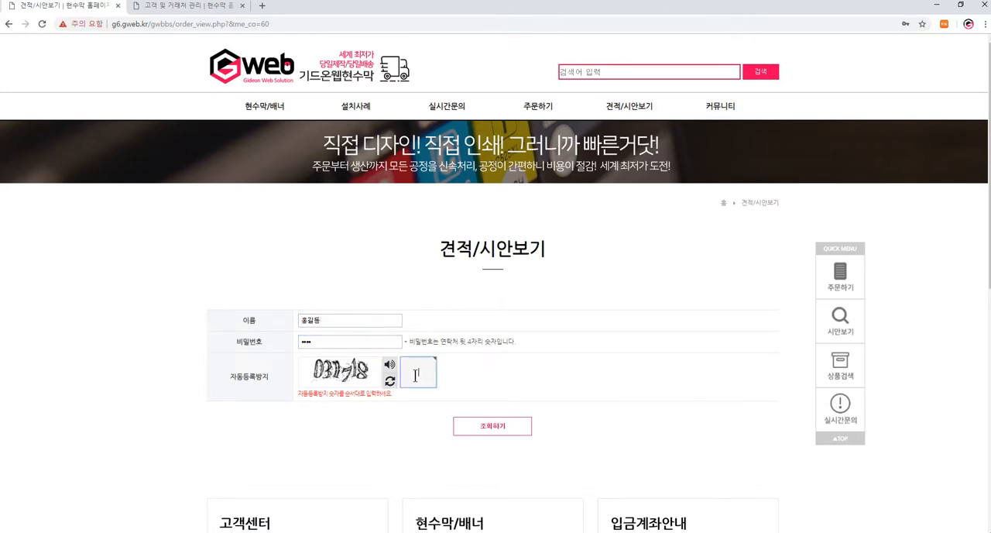
{"action": "left_click", "coordinate": [473, 426]}
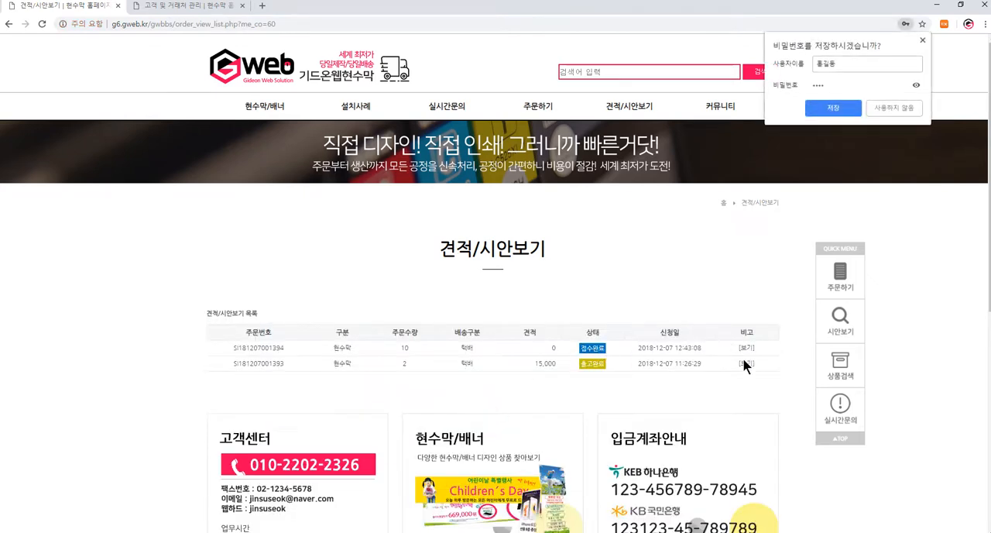
- Dismiss the offer to save the password, open the newest order in the customer's list and review its details
{"action": "left_click", "coordinate": [922, 39]}
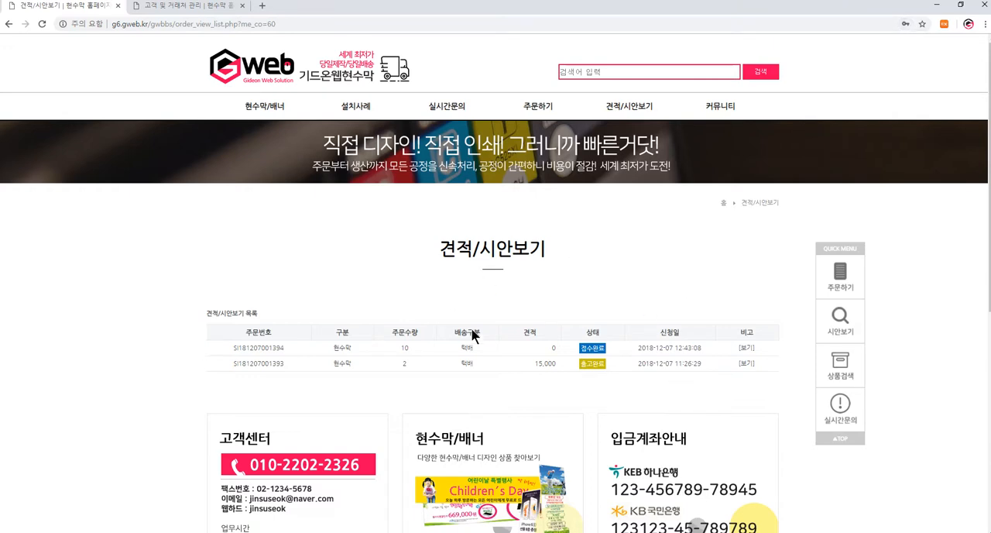
{"action": "left_click", "coordinate": [747, 349]}
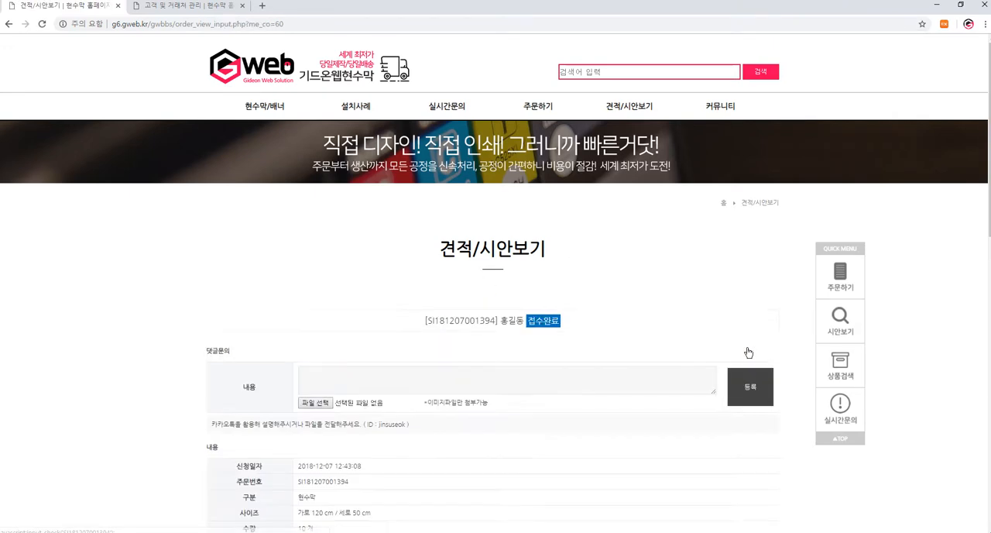
{"action": "scroll", "coordinate": [547, 201], "scroll_direction": "down", "scroll_amount": 4}
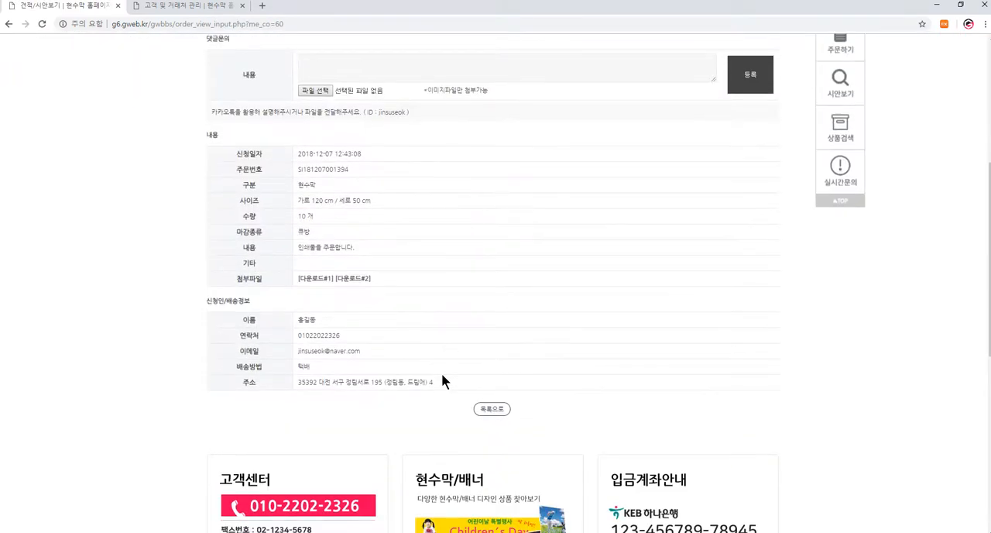
- On the administrator's order page, enter a quote amount of 35000 with the description "견적 설명도 작성함"
{"action": "left_click", "coordinate": [164, 7]}
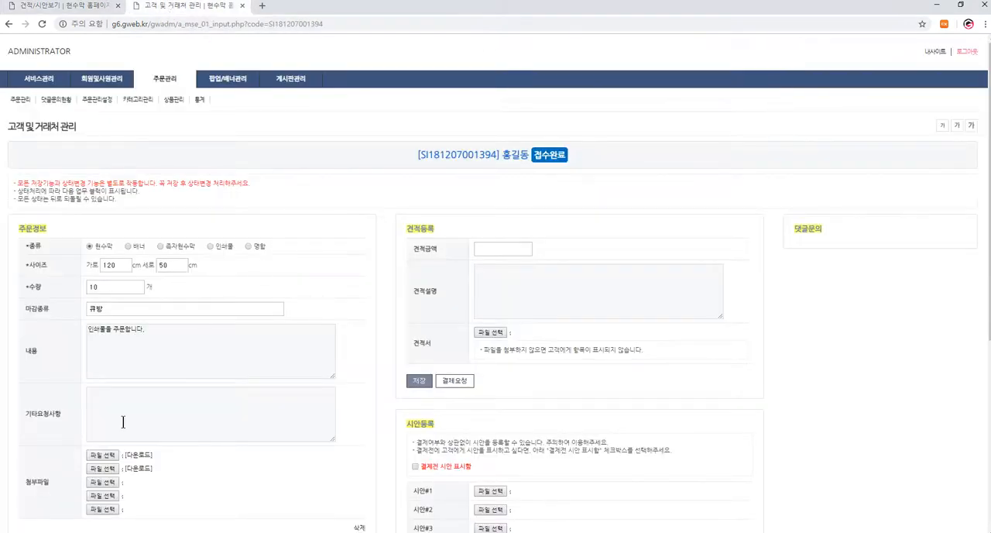
{"action": "scroll", "coordinate": [277, 449], "scroll_direction": "down", "scroll_amount": 3}
{"action": "scroll", "coordinate": [283, 385], "scroll_direction": "up", "scroll_amount": 2}
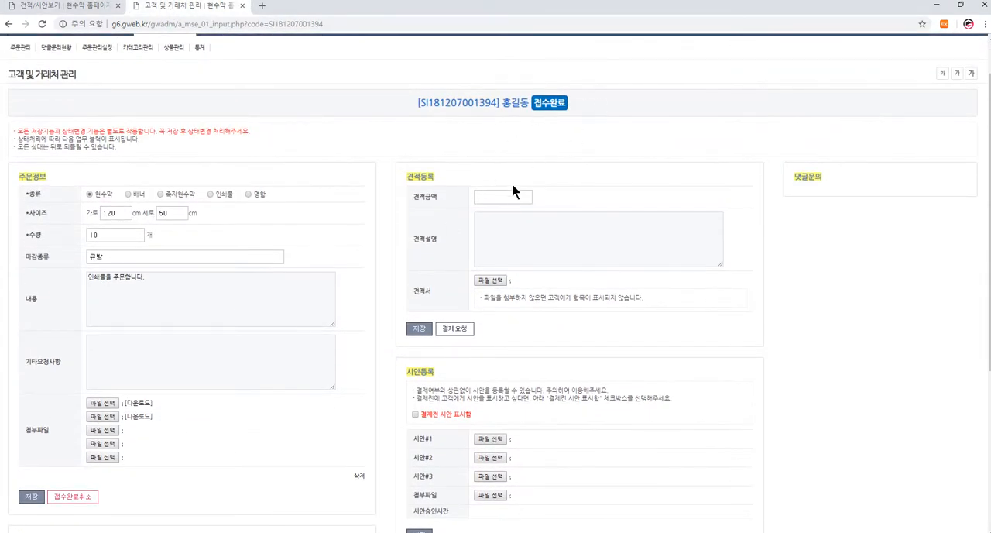
{"action": "left_click", "coordinate": [514, 196]}
{"action": "type", "text": "35000"}
{"action": "left_click", "coordinate": [519, 230]}
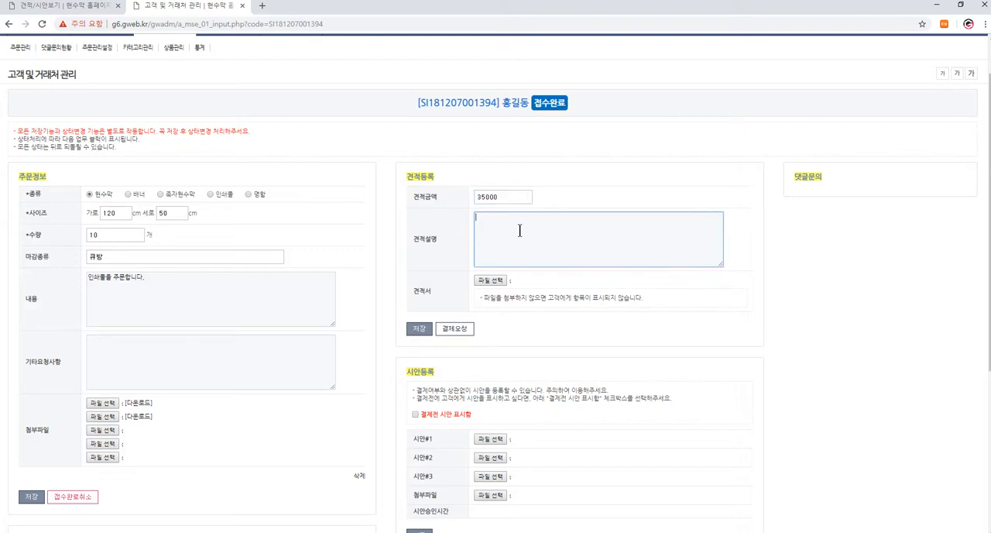
{"action": "type", "text": "견적 설명도 작성합"}
{"action": "left_click", "coordinate": [576, 300]}
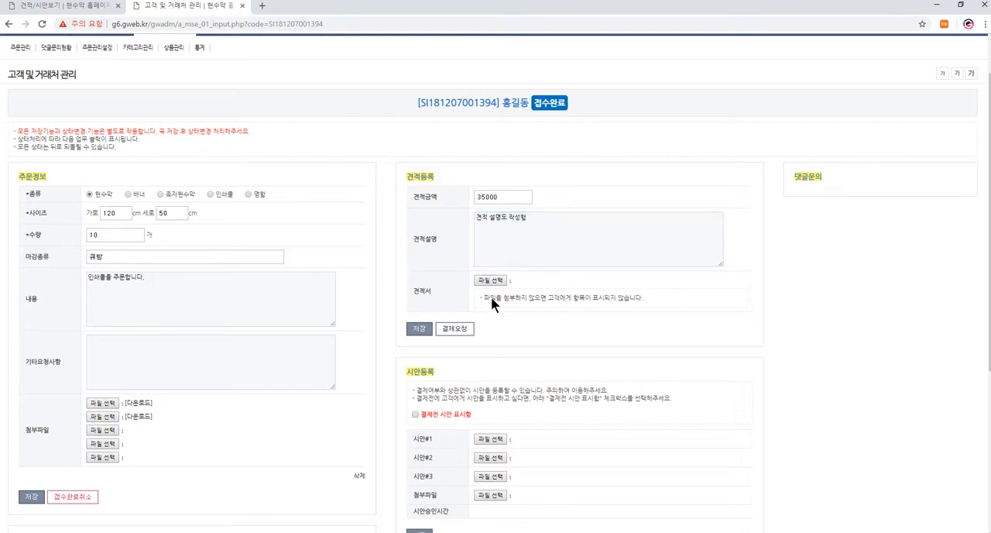
- Save the quote and issue the 결제요청 for the order, confirming both
{"action": "left_click", "coordinate": [419, 328]}
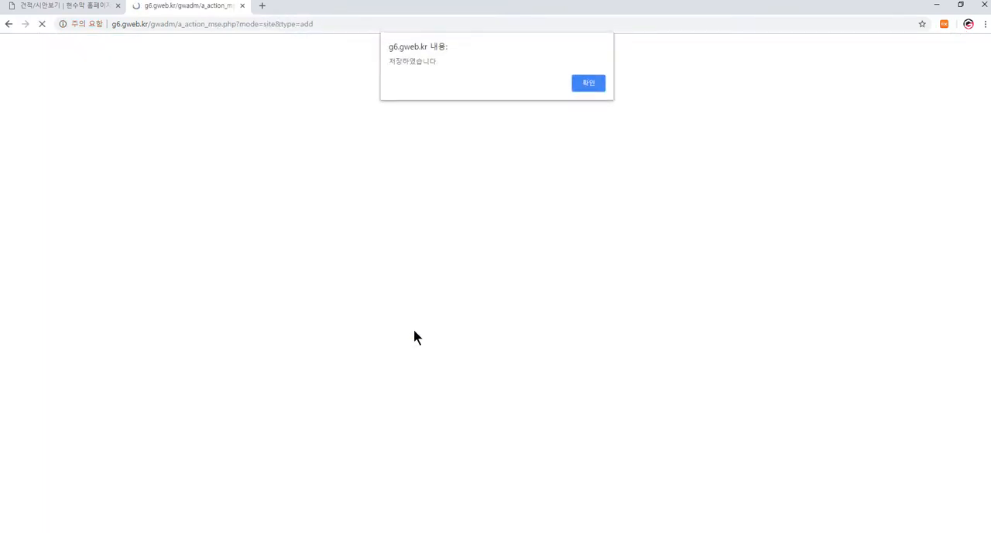
{"action": "left_click", "coordinate": [582, 83]}
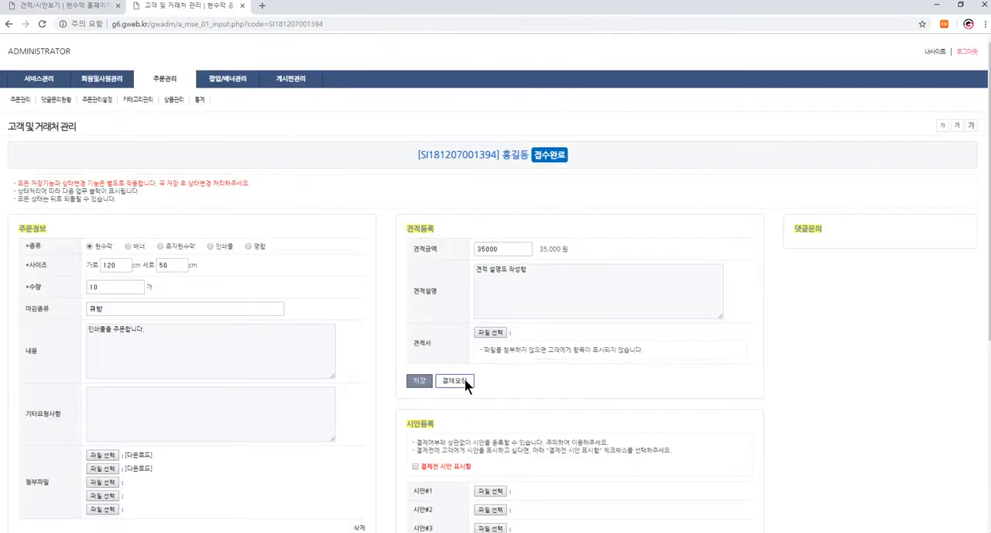
{"action": "left_click", "coordinate": [456, 380]}
{"action": "left_click", "coordinate": [551, 83]}
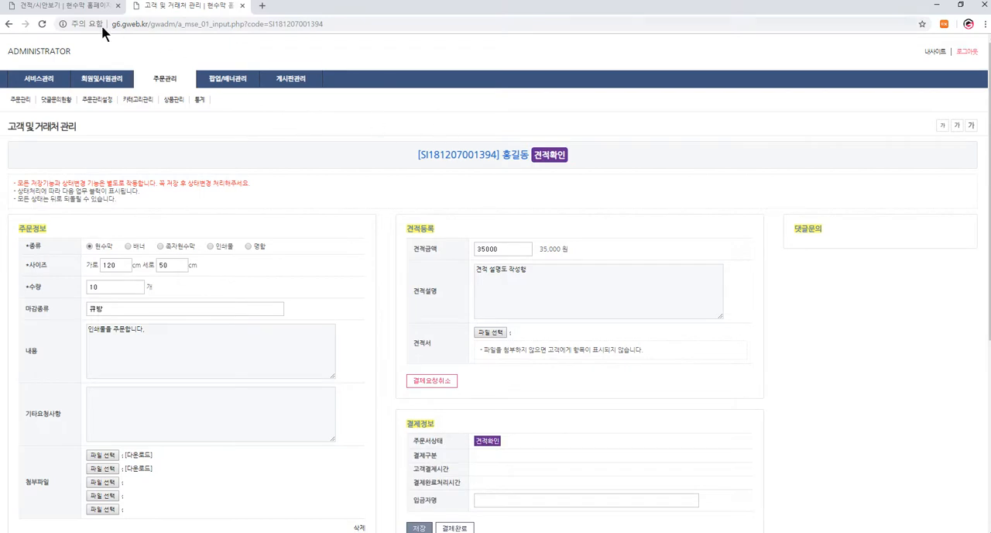
- Reload the customer's order page and review its 견적/결제 section
{"action": "left_click", "coordinate": [81, 14]}
{"action": "scroll", "coordinate": [423, 240], "scroll_direction": "up", "scroll_amount": 2}
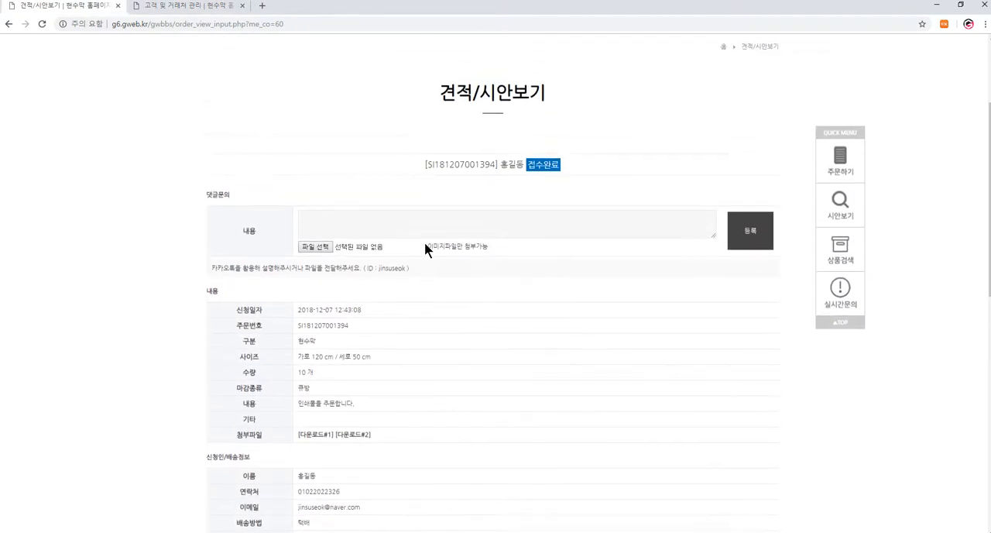
{"action": "key", "text": "F5"}
{"action": "key", "text": "Return"}
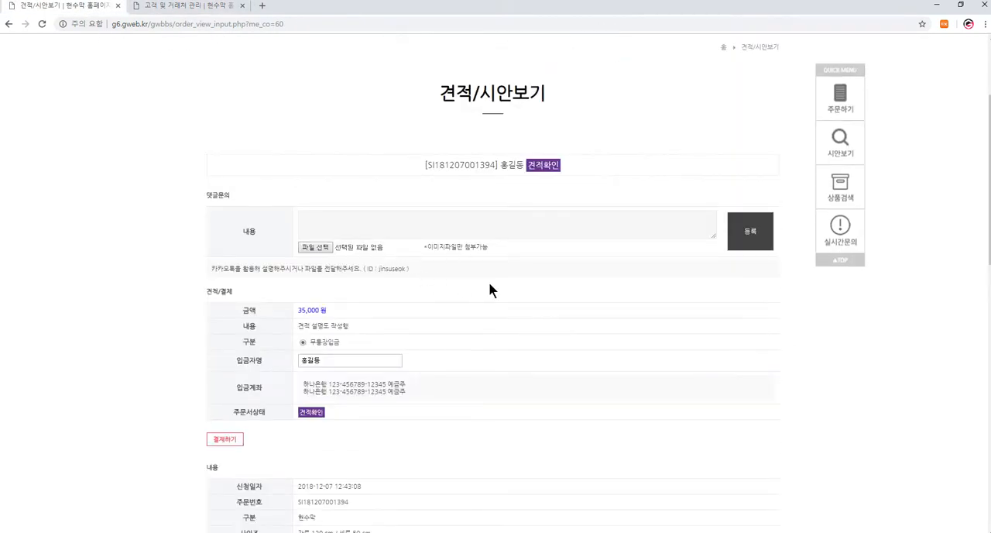
{"action": "scroll", "coordinate": [489, 283], "scroll_direction": "down", "scroll_amount": 1}
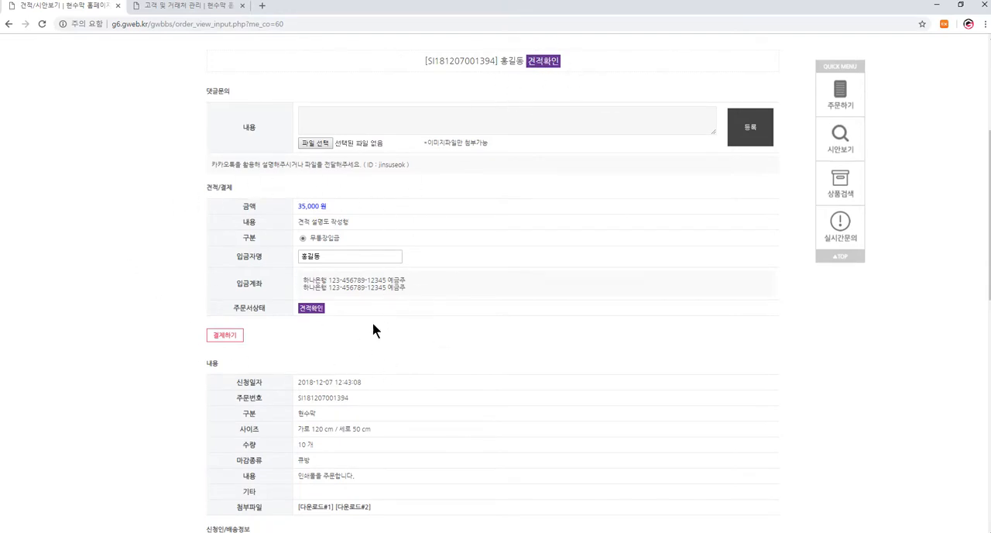
- Submit the bank-transfer payment for the quote from the customer's order page and confirm it
{"action": "left_click", "coordinate": [209, 6]}
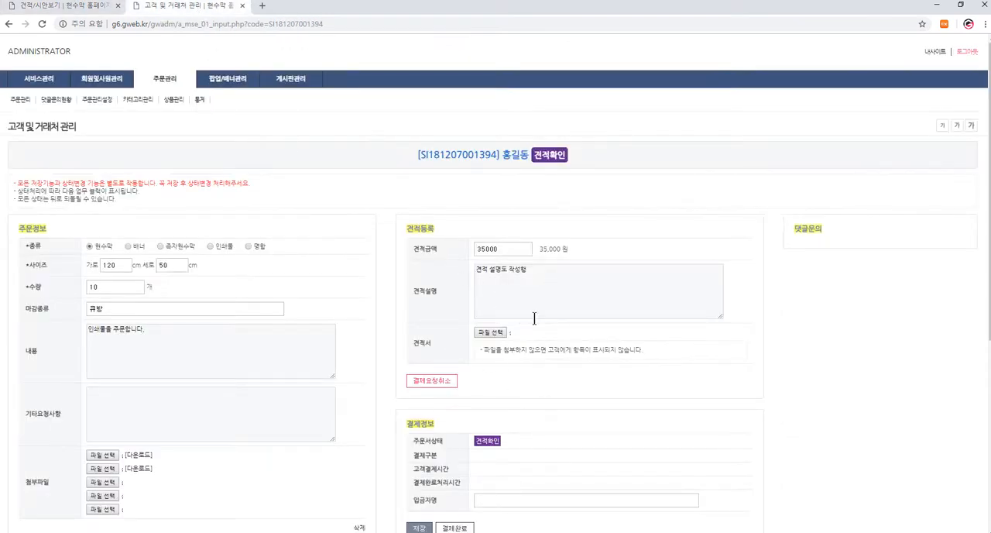
{"action": "left_click", "coordinate": [73, 5]}
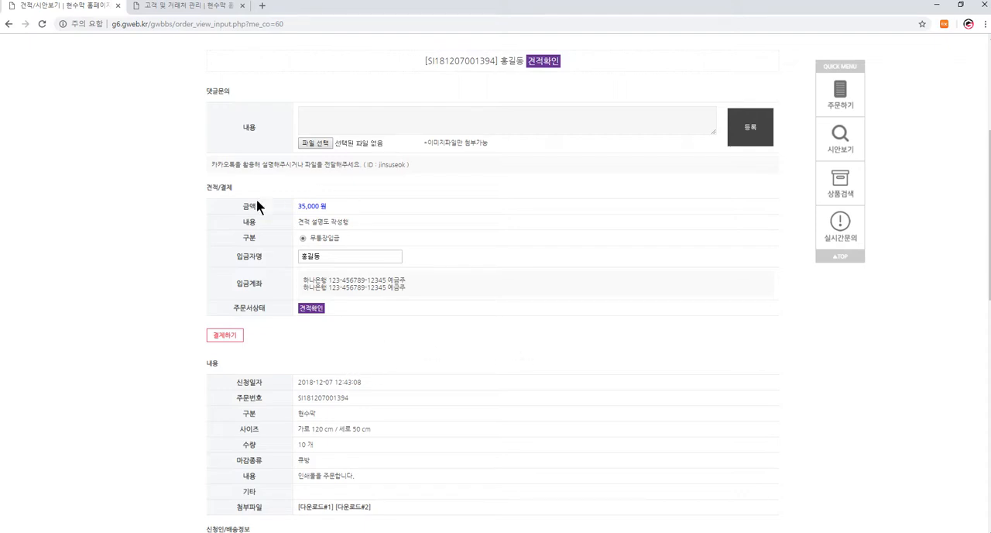
{"action": "left_click", "coordinate": [224, 338]}
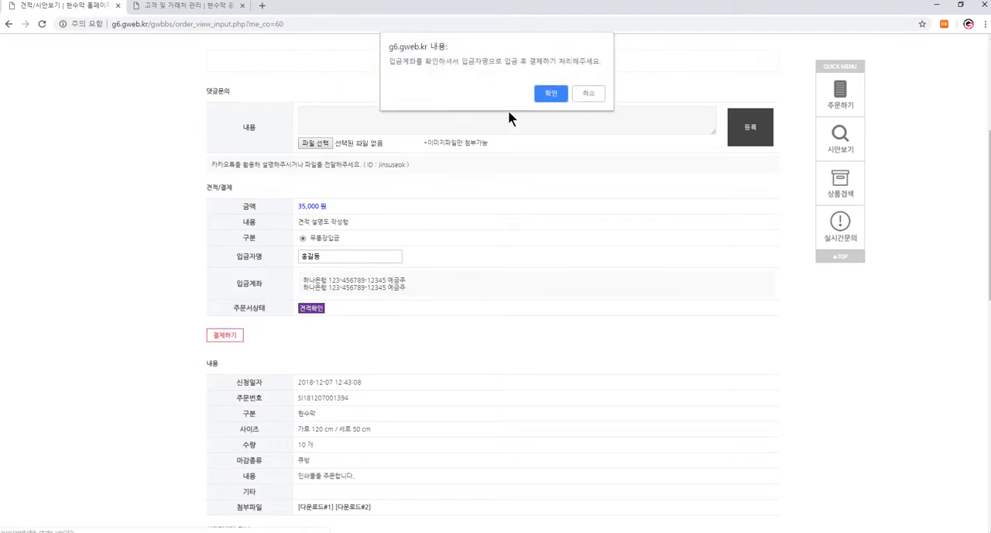
{"action": "left_click", "coordinate": [550, 93]}
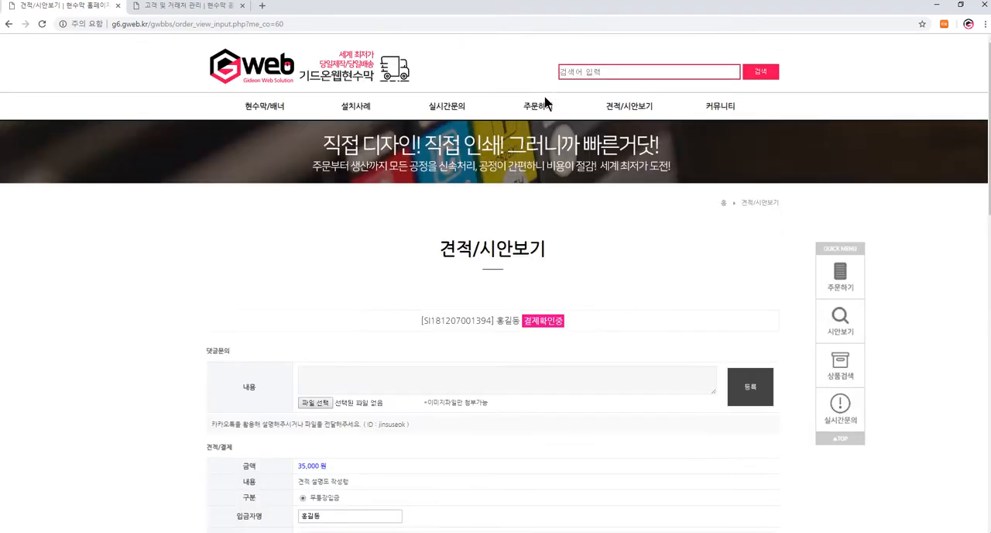
- Reload the administrator's order page and check the order's status and 결제정보 section
{"action": "left_click", "coordinate": [178, 9]}
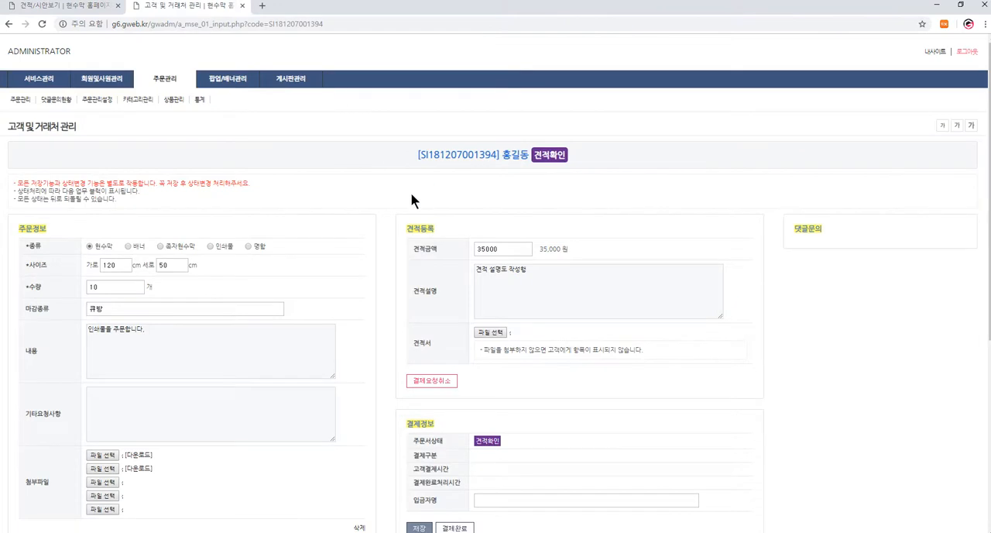
{"action": "key", "text": "F5"}
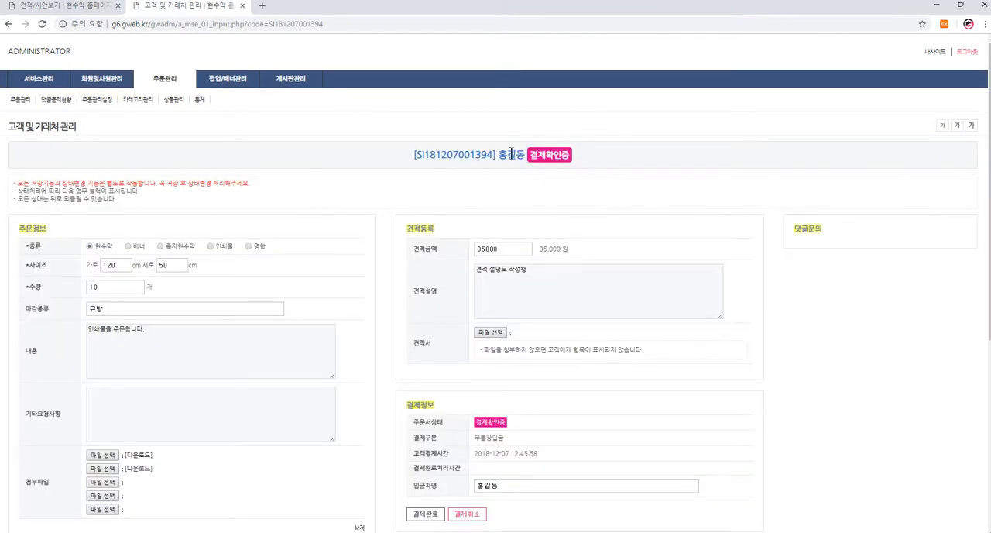
{"action": "scroll", "coordinate": [364, 232], "scroll_direction": "down", "scroll_amount": 2}
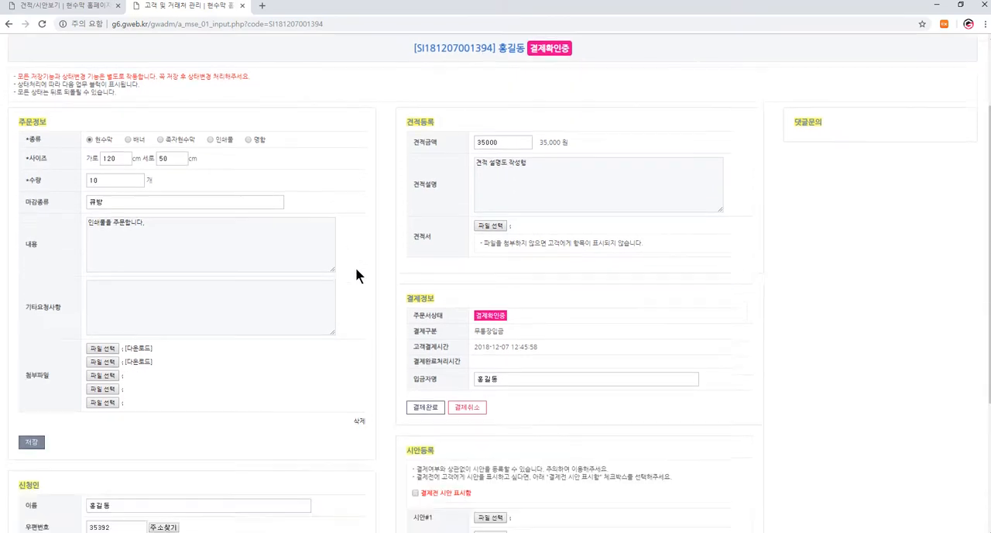
{"action": "scroll", "coordinate": [309, 240], "scroll_direction": "up", "scroll_amount": 1}
{"action": "scroll", "coordinate": [281, 218], "scroll_direction": "up", "scroll_amount": 2}
- Filter the administrator's order list by 결제확인중 and open the customer's order
{"action": "mouse_move", "coordinate": [164, 75]}
{"action": "left_click", "coordinate": [168, 95]}
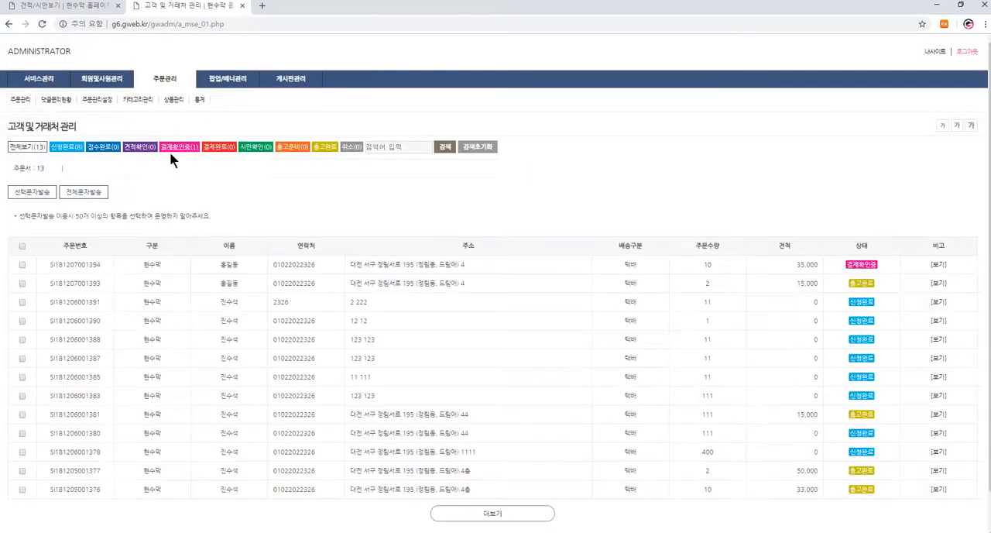
{"action": "left_click", "coordinate": [183, 151]}
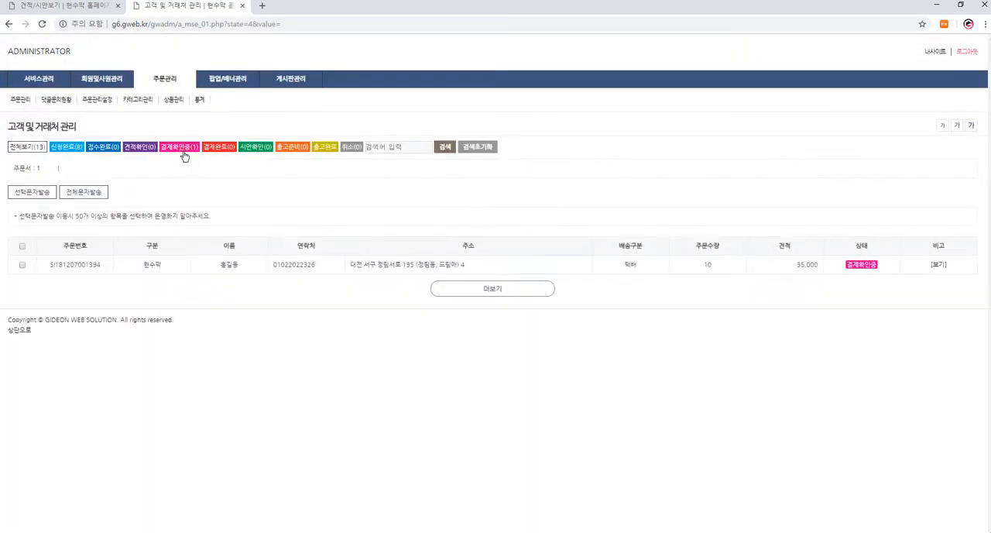
{"action": "left_click", "coordinate": [938, 265]}
- Set the order's payment to 결제완료 and confirm the change
{"action": "scroll", "coordinate": [463, 255], "scroll_direction": "down", "scroll_amount": 2}
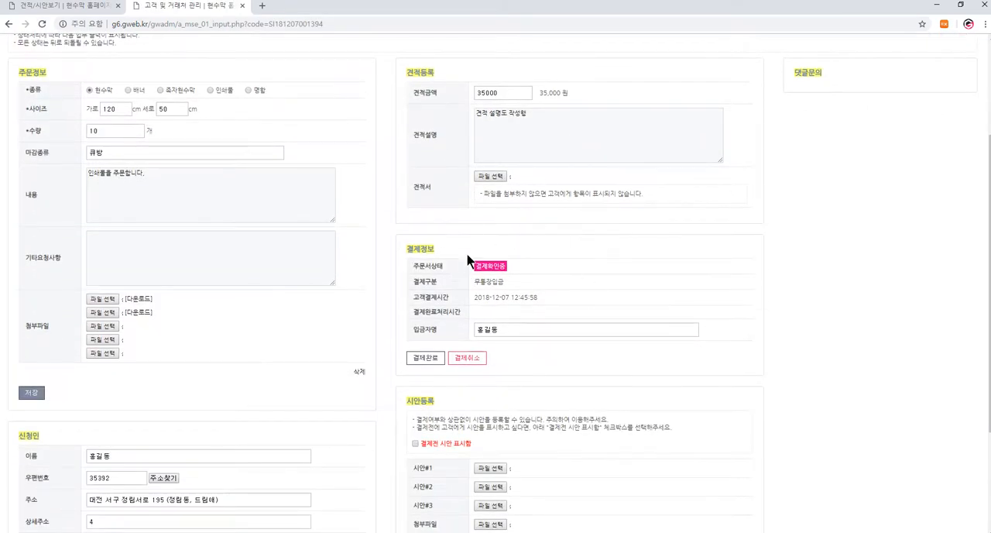
{"action": "left_click", "coordinate": [437, 360]}
{"action": "left_click", "coordinate": [550, 82]}
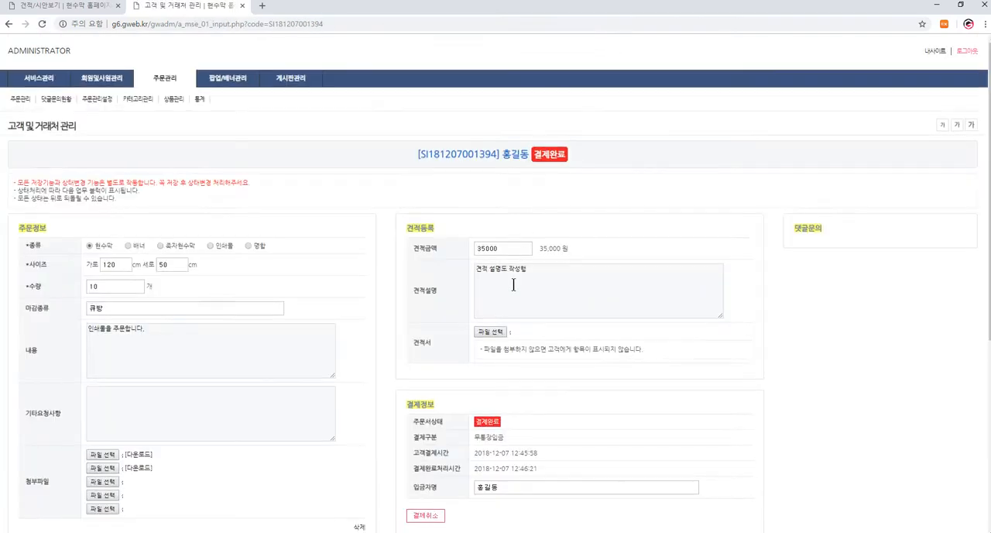
{"action": "scroll", "coordinate": [557, 307], "scroll_direction": "down", "scroll_amount": 2}
{"action": "scroll", "coordinate": [574, 322], "scroll_direction": "up", "scroll_amount": 1}
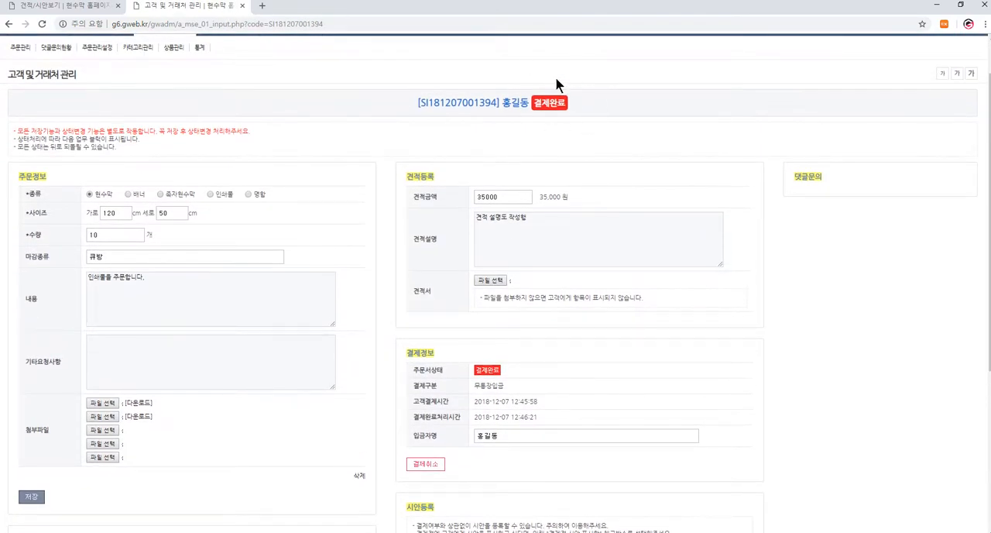
- Reload the customer's order page, resubmitting the form, and check the payment status
{"action": "left_click", "coordinate": [68, 6]}
{"action": "key", "text": "F5"}
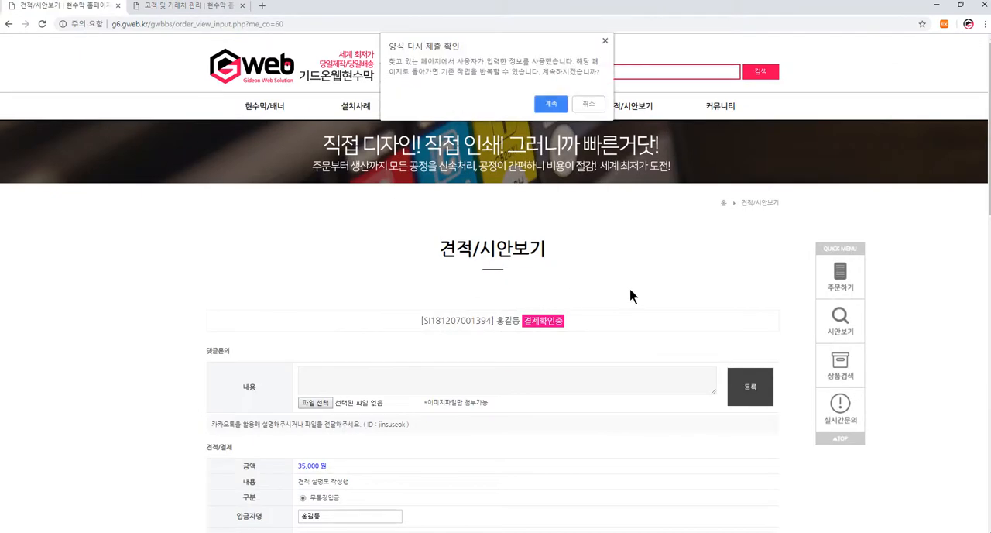
{"action": "key", "text": "Return"}
{"action": "scroll", "coordinate": [584, 329], "scroll_direction": "down", "scroll_amount": 2}
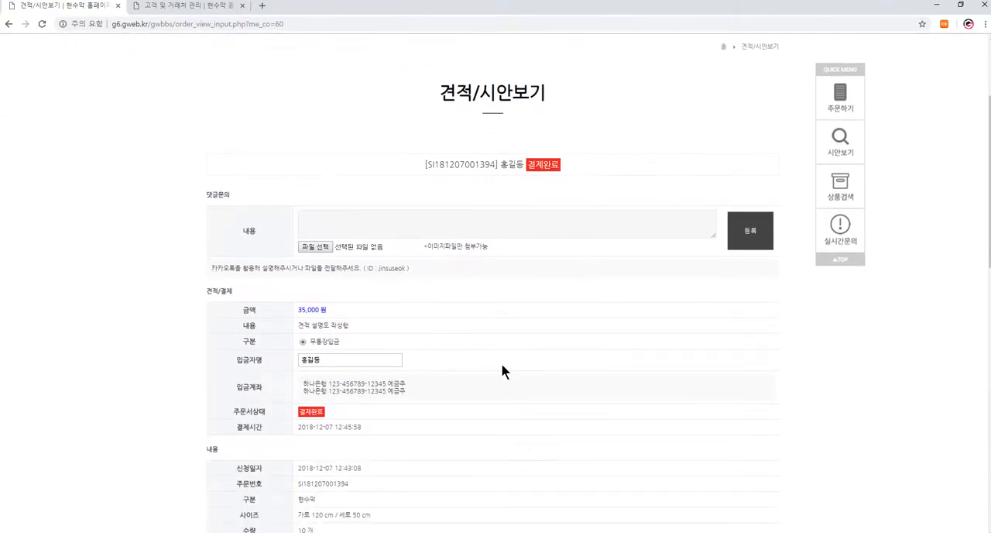
{"action": "scroll", "coordinate": [500, 365], "scroll_direction": "up", "scroll_amount": 3}
- Return to the administrator's order page and examine the 시안등록 section
{"action": "left_click", "coordinate": [213, 6]}
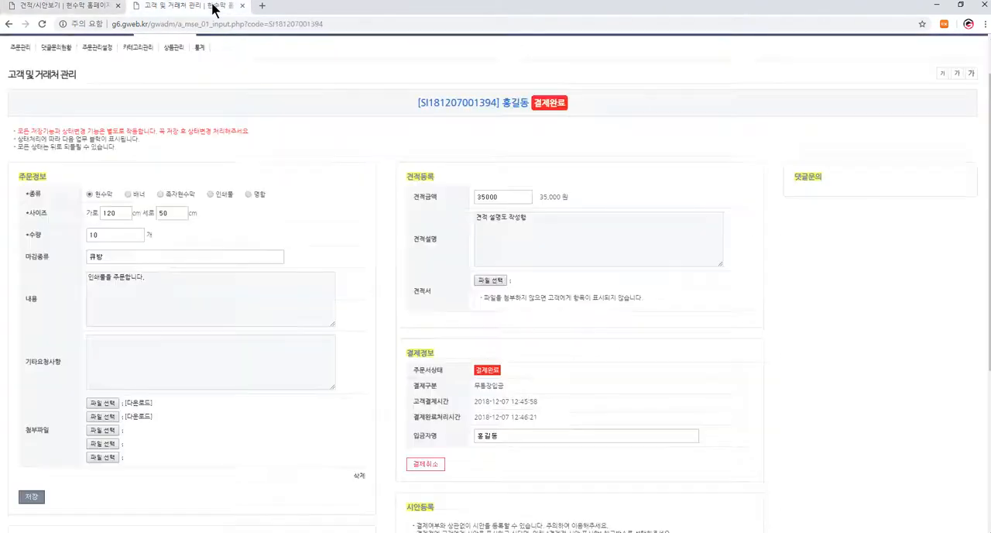
{"action": "scroll", "coordinate": [483, 310], "scroll_direction": "down", "scroll_amount": 3}
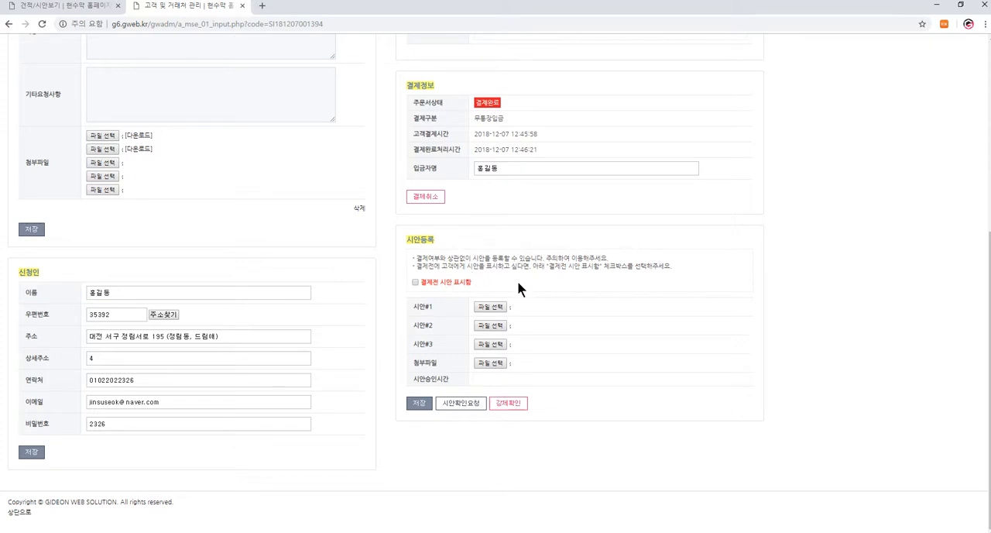
{"action": "scroll", "coordinate": [515, 288], "scroll_direction": "up", "scroll_amount": 1}
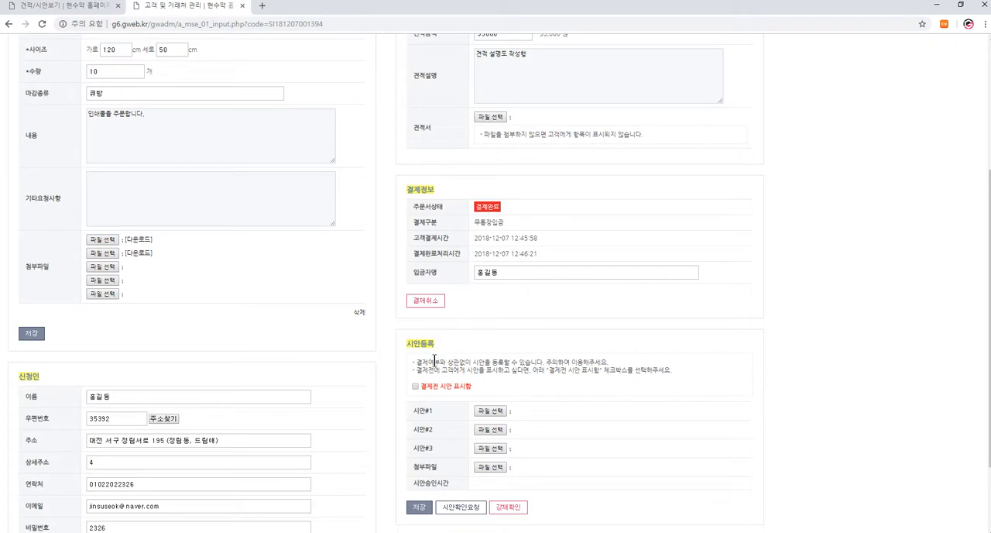
- Enable 결제전 시안 표시함 in the 시안등록 section, attach art-2662551_1920 as 시안#1, and save the draft registration
{"action": "left_click_drag", "start_coordinate": [433, 362], "coordinate": [567, 376]}
{"action": "left_click", "coordinate": [567, 375]}
{"action": "left_click", "coordinate": [416, 510]}
{"action": "left_click", "coordinate": [589, 84]}
{"action": "left_click", "coordinate": [490, 410]}
{"action": "left_click", "coordinate": [116, 77]}
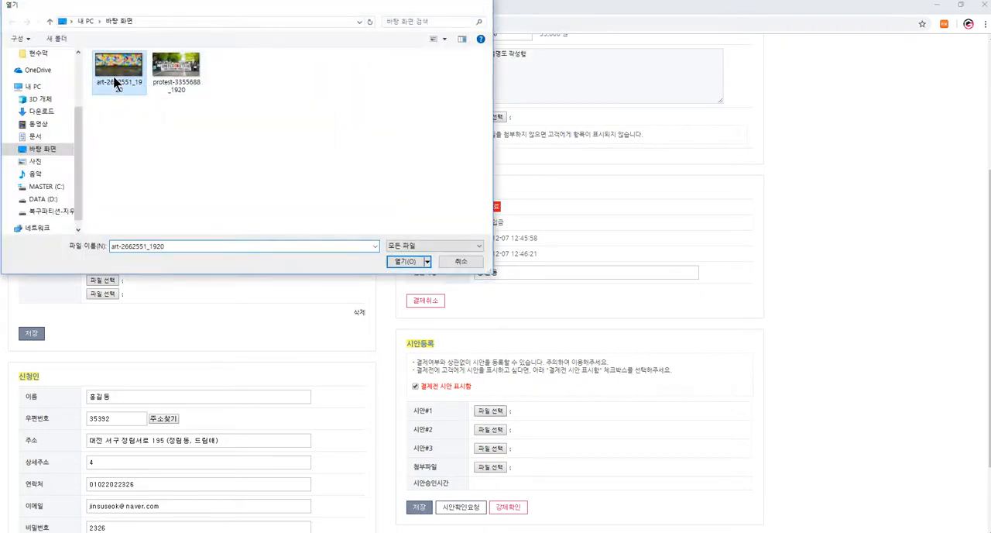
{"action": "double_click", "coordinate": [114, 81]}
{"action": "left_click", "coordinate": [419, 507]}
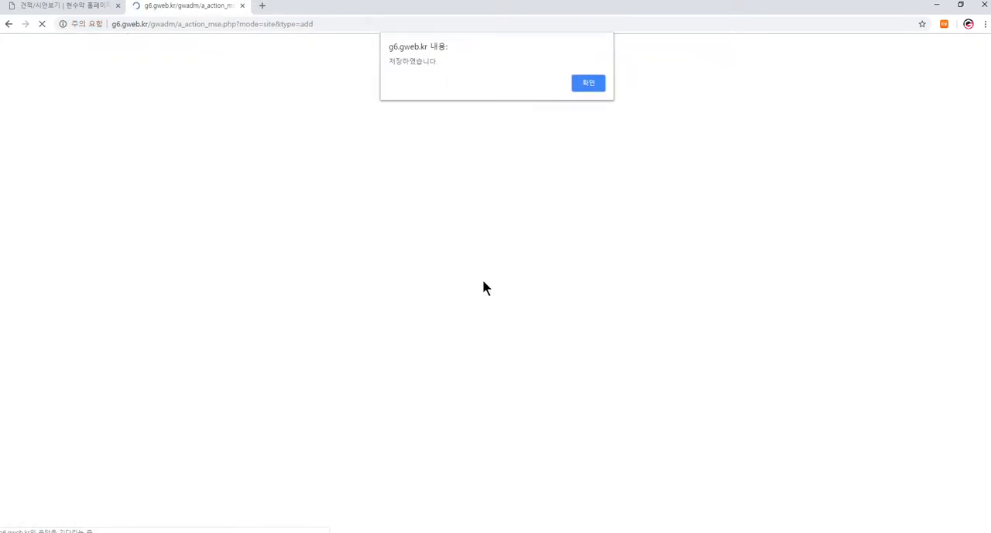
{"action": "left_click", "coordinate": [587, 83]}
- Switch to the customer's order page, reload it by resubmitting the form, and check the 시안보기 section
{"action": "left_click", "coordinate": [67, 7]}
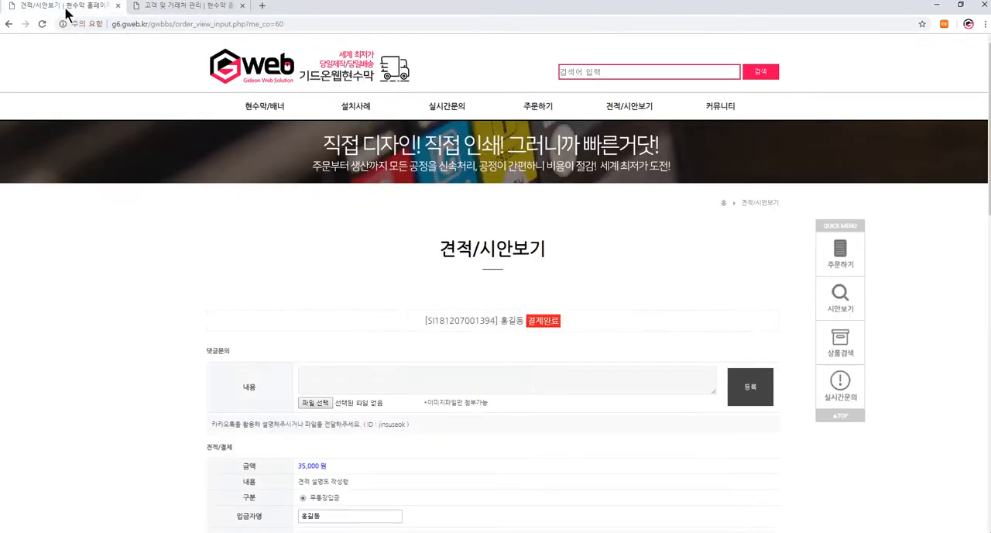
{"action": "key", "text": "F5"}
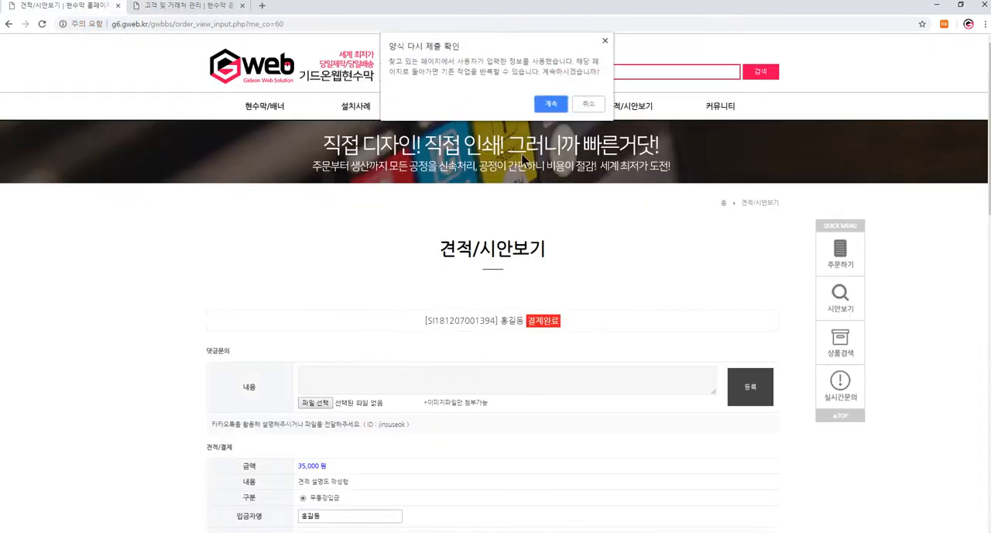
{"action": "left_click", "coordinate": [550, 100]}
{"action": "scroll", "coordinate": [508, 314], "scroll_direction": "down", "scroll_amount": 3}
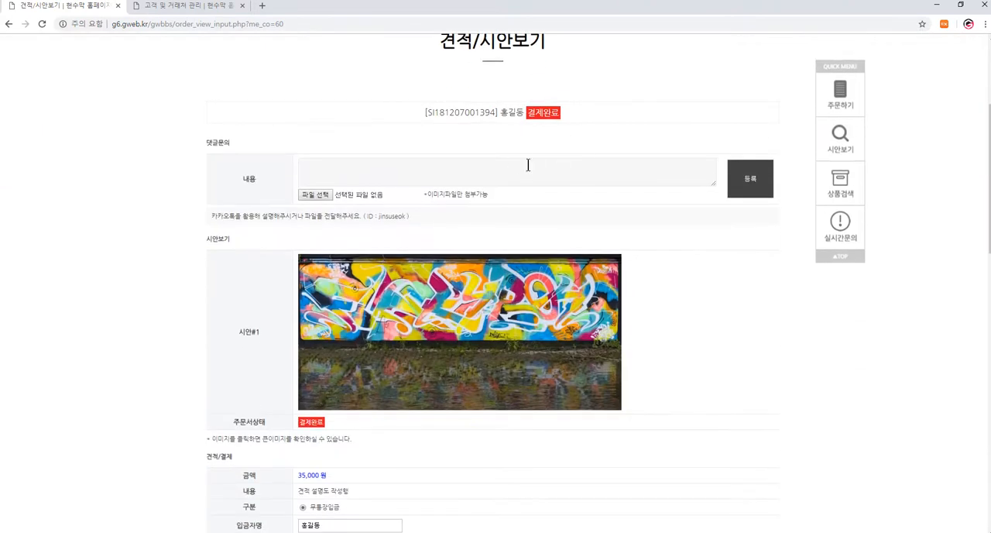
{"action": "scroll", "coordinate": [504, 304], "scroll_direction": "up", "scroll_amount": 1}
{"action": "scroll", "coordinate": [261, 411], "scroll_direction": "down", "scroll_amount": 2}
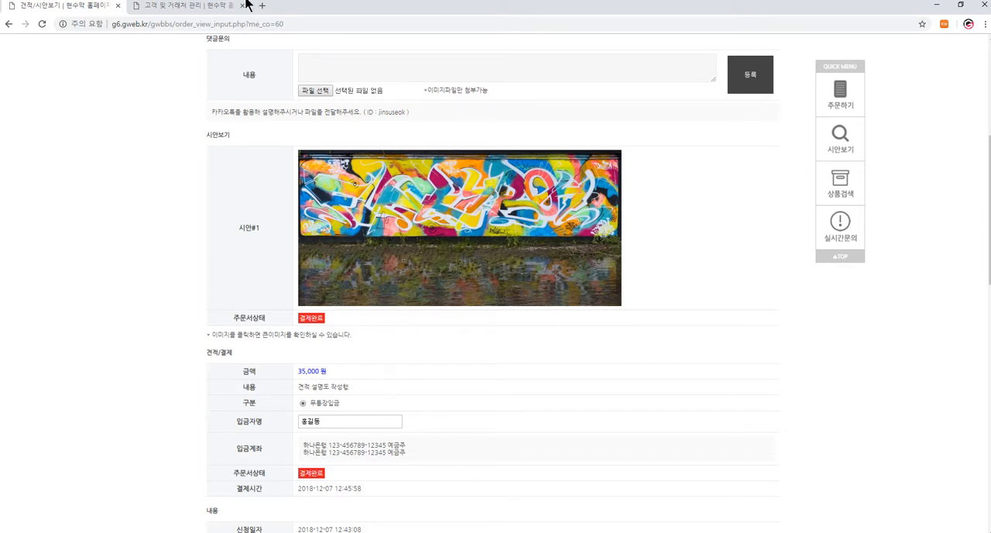
- Return to the administrator's order page, turn off 결제전 시안 표시함 and save the draft registration
{"action": "left_click", "coordinate": [192, 6]}
{"action": "scroll", "coordinate": [433, 326], "scroll_direction": "down", "scroll_amount": 3}
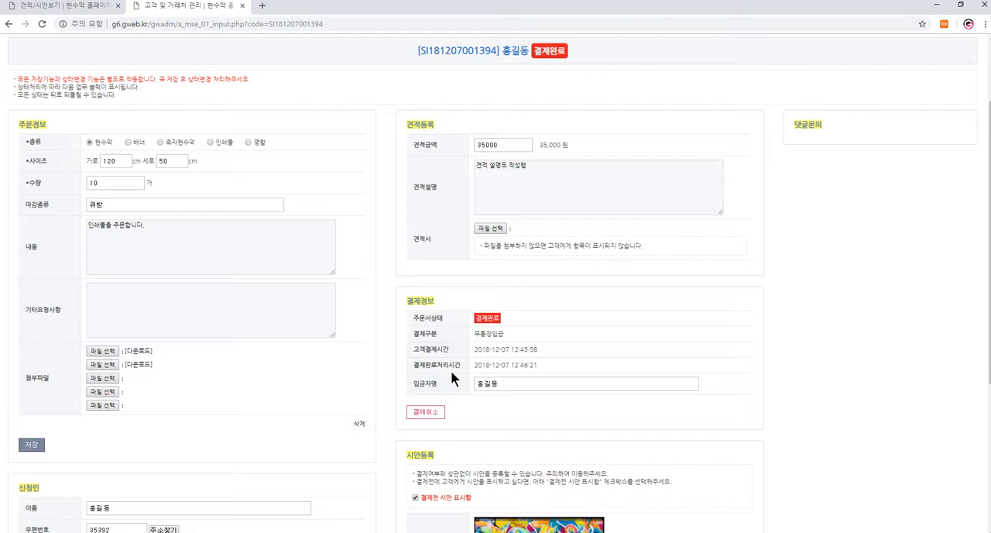
{"action": "scroll", "coordinate": [450, 370], "scroll_direction": "down", "scroll_amount": 3}
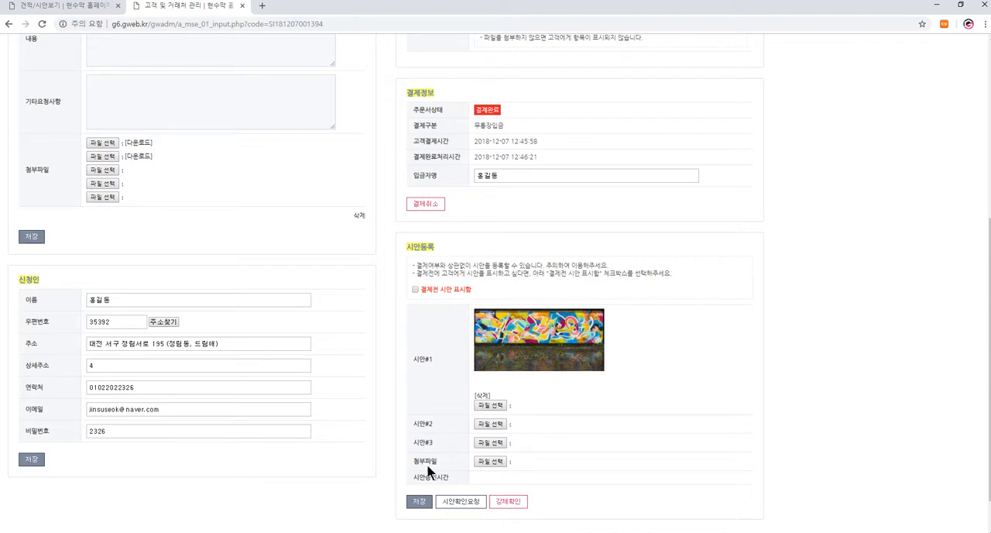
{"action": "left_click", "coordinate": [419, 501]}
{"action": "key", "text": "Return"}
{"action": "scroll", "coordinate": [478, 253], "scroll_direction": "down", "scroll_amount": 5}
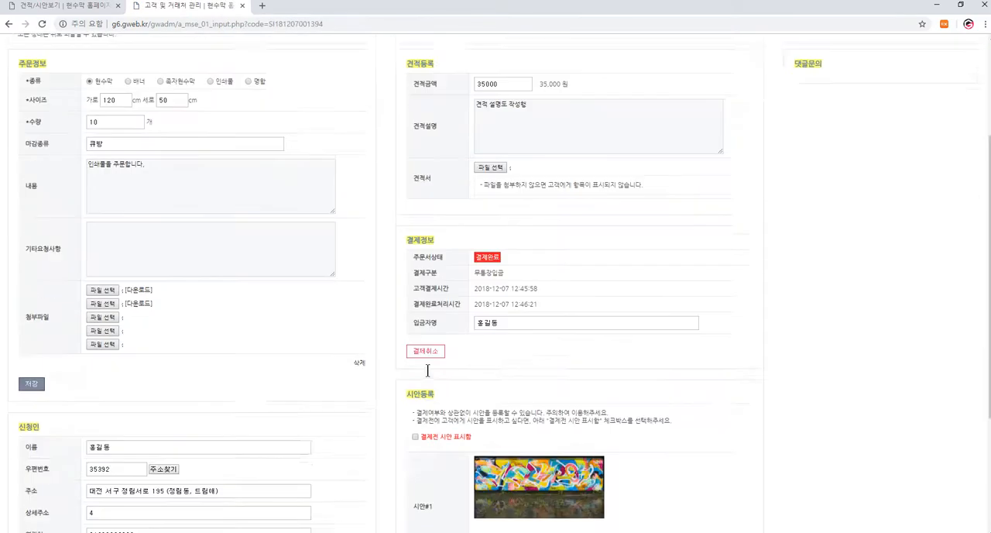
- Reload the customer's order page and check whether the draft is shown with 결제전 시안 표시함 off
{"action": "left_click", "coordinate": [98, 10]}
{"action": "key", "text": "Return"}
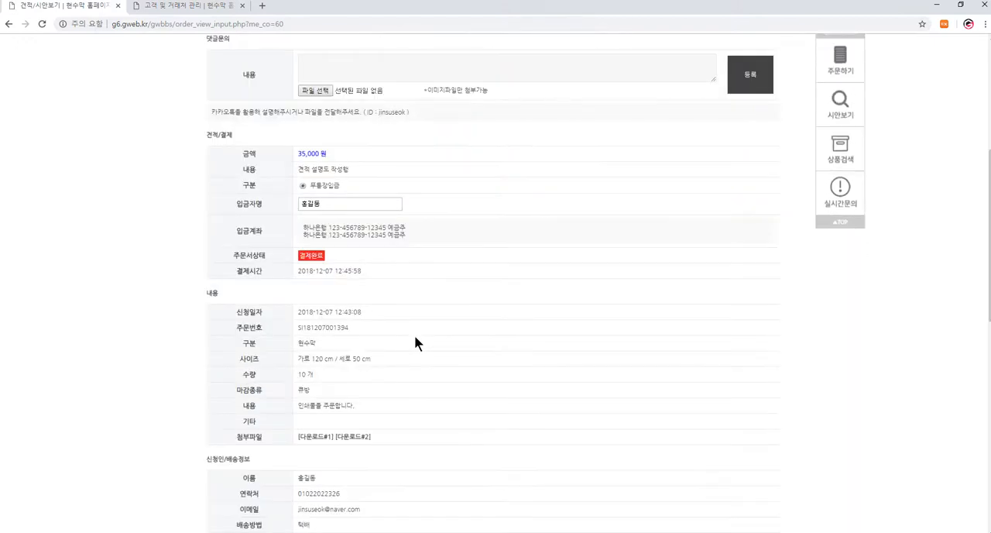
{"action": "scroll", "coordinate": [501, 341], "scroll_direction": "up", "scroll_amount": 3}
- Send the customer the 시안확인요청 from the administrator's order page and confirm the request
{"action": "left_click", "coordinate": [188, 11]}
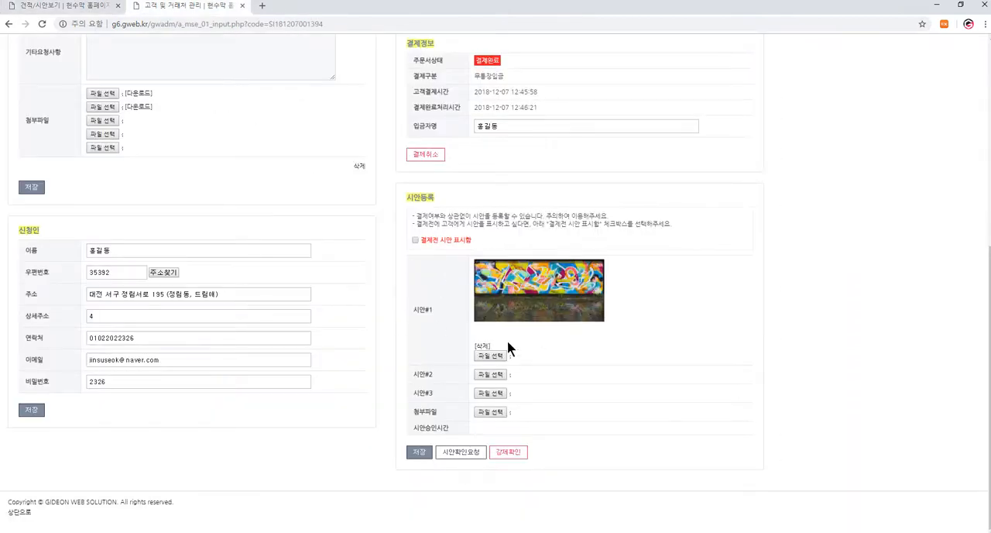
{"action": "left_click", "coordinate": [455, 455]}
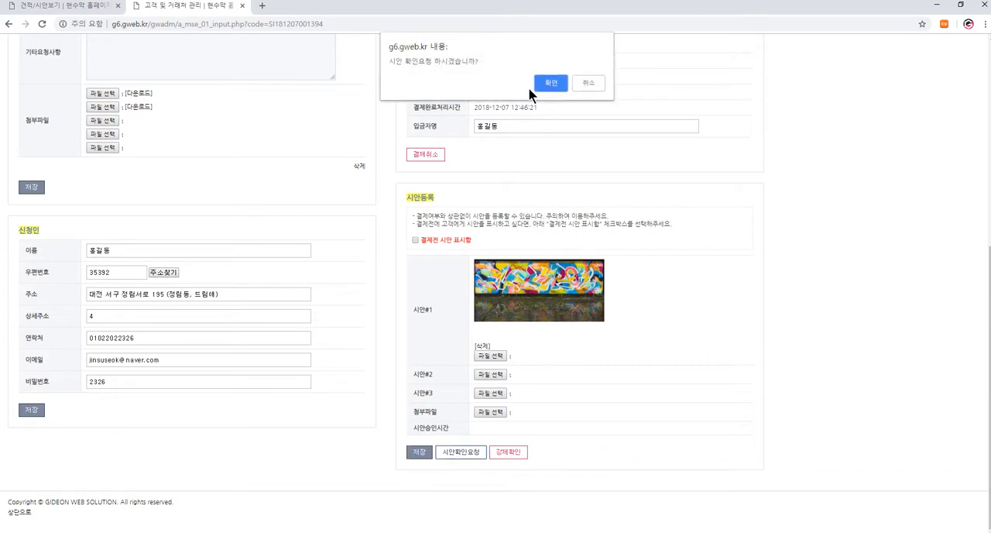
{"action": "left_click", "coordinate": [547, 80]}
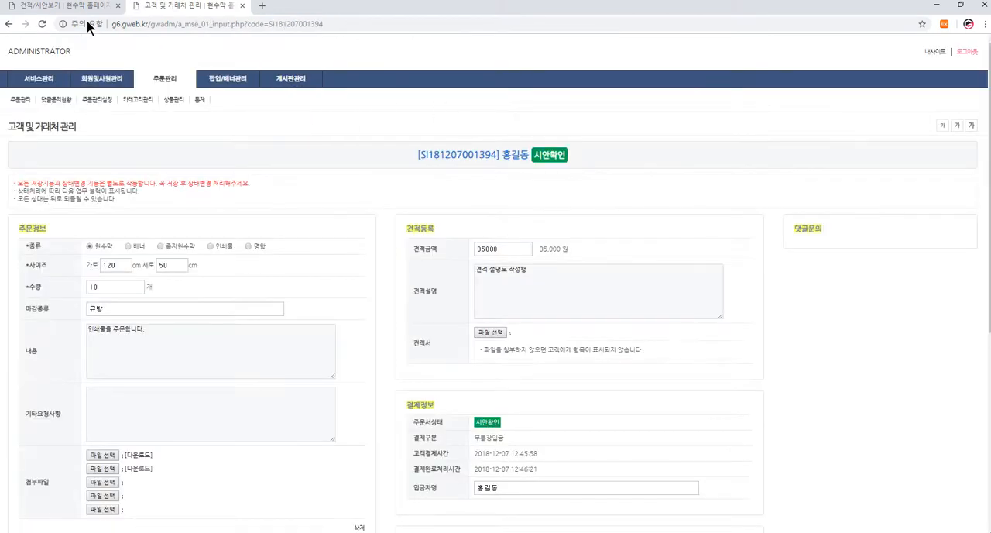
- Reload the customer's order page and view the 시안#1 image at full size, closing it after viewing
{"action": "left_click", "coordinate": [74, 6]}
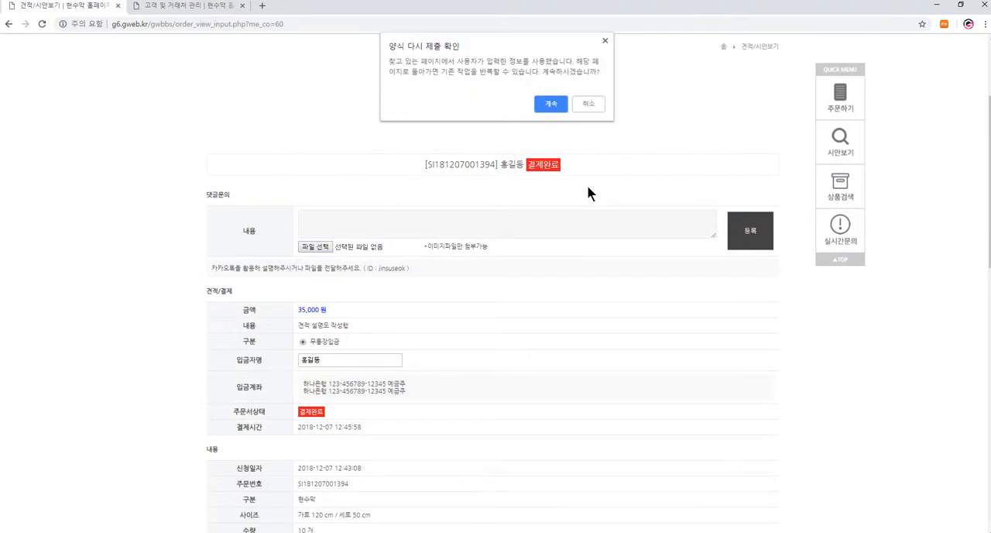
{"action": "key", "text": "Return"}
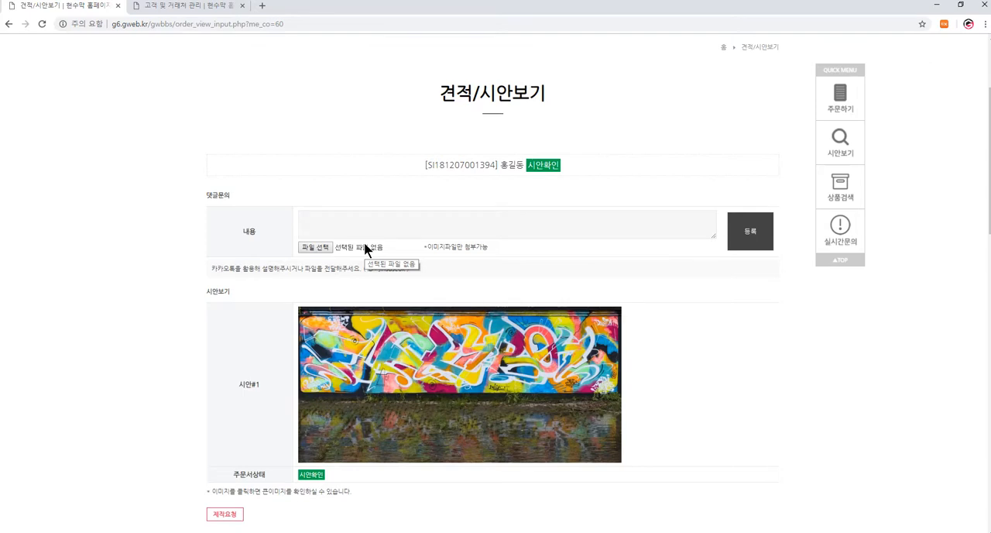
{"action": "scroll", "coordinate": [470, 298], "scroll_direction": "down", "scroll_amount": 2}
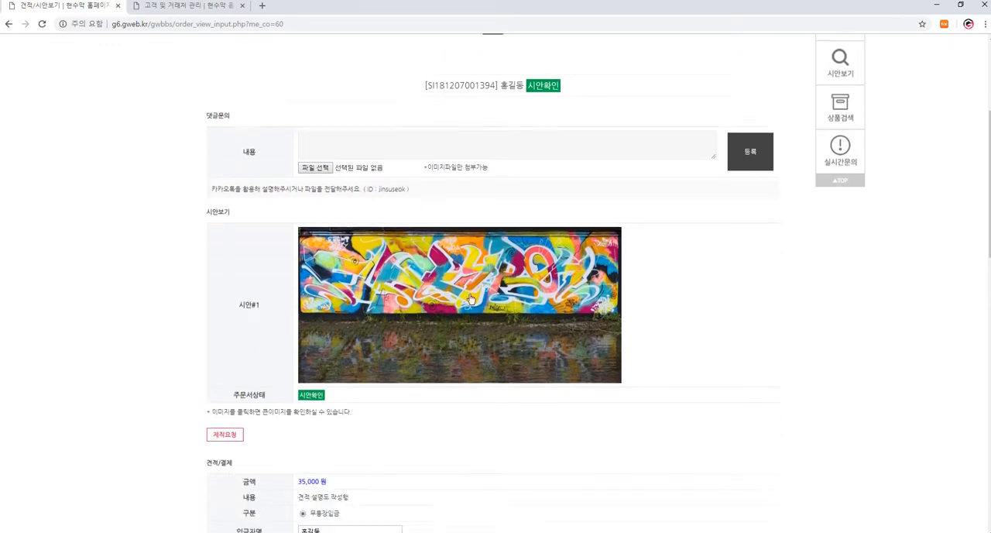
{"action": "left_click", "coordinate": [452, 239]}
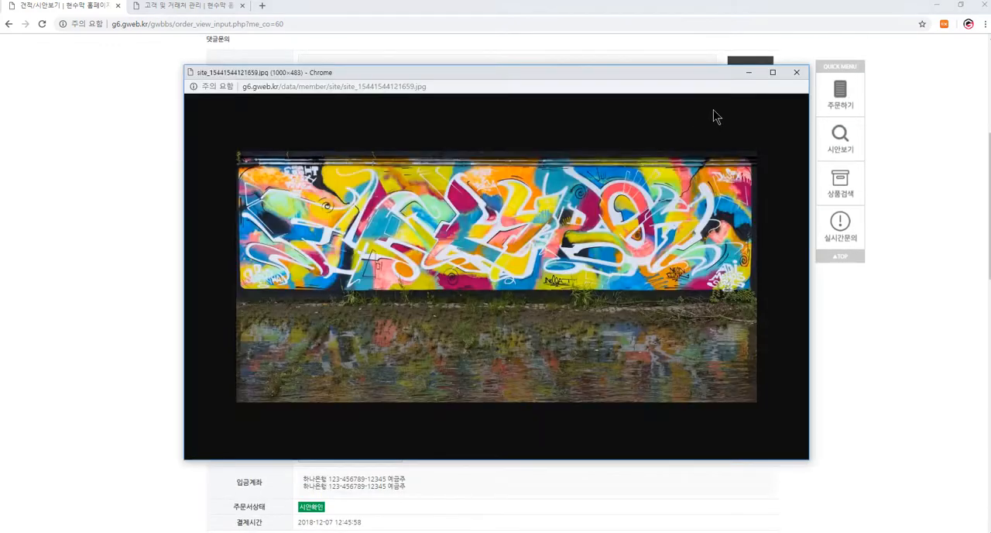
{"action": "left_click", "coordinate": [797, 75]}
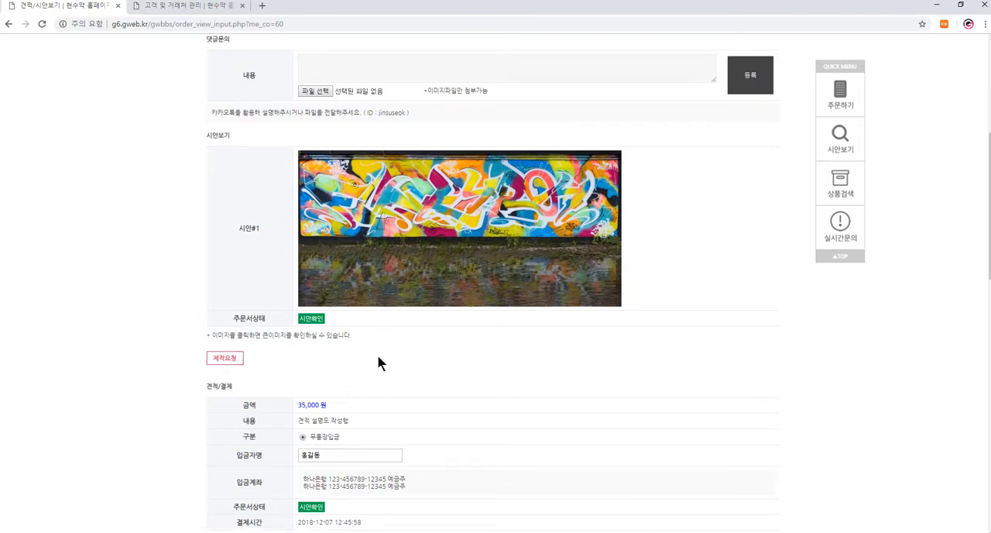
- Post the comment "수정을 요청합니다." in the customer's 댓글문의 section
{"action": "scroll", "coordinate": [442, 337], "scroll_direction": "up", "scroll_amount": 2}
{"action": "left_click", "coordinate": [382, 229]}
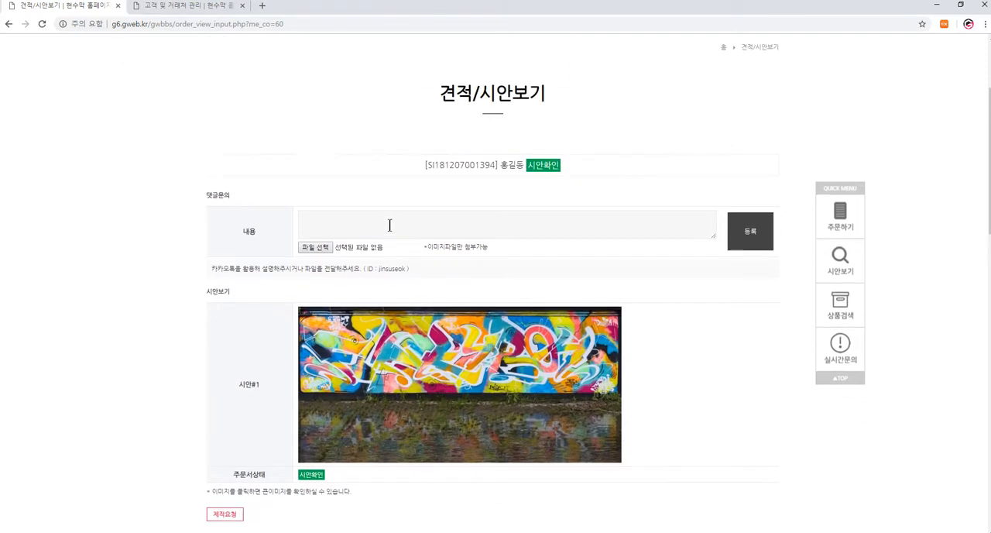
{"action": "type", "text": "ㅅ"}
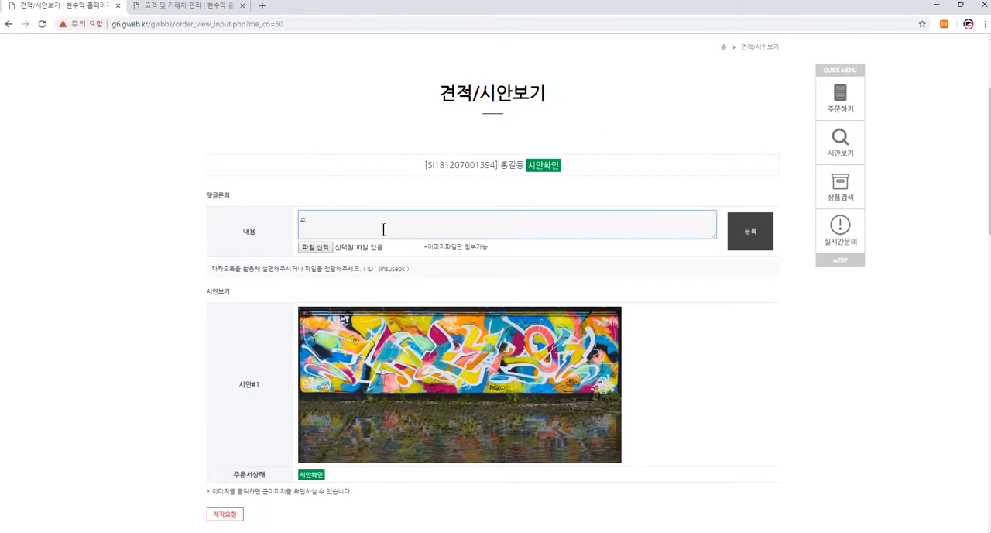
{"action": "type", "text": "ㅜ정을 요청합니다."}
{"action": "left_click", "coordinate": [750, 231]}
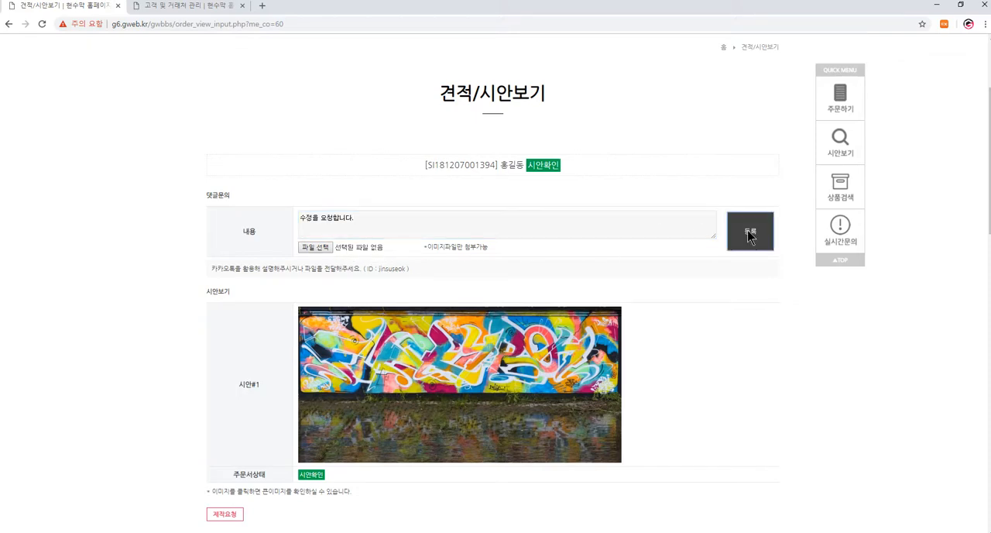
{"action": "scroll", "coordinate": [422, 424], "scroll_direction": "down", "scroll_amount": 1}
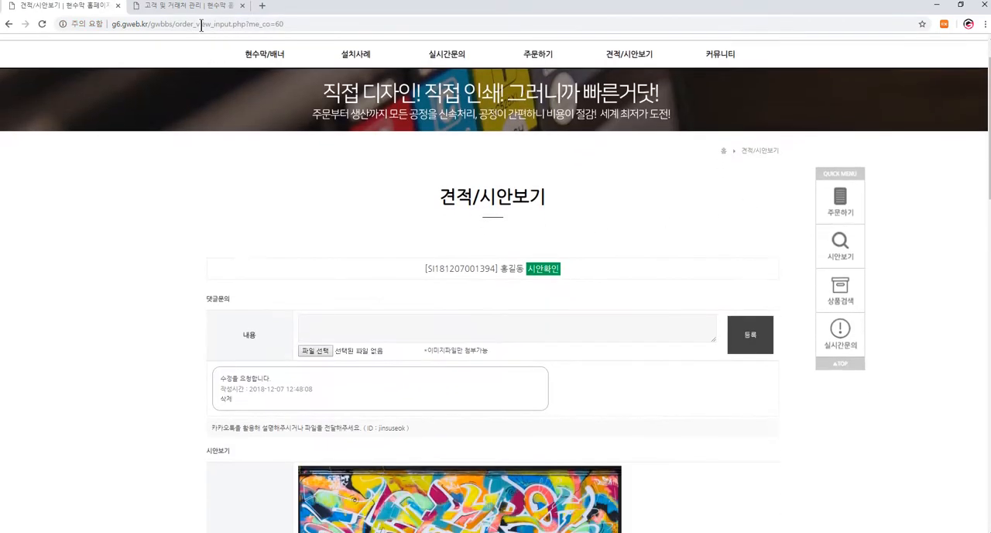
- Reload the administrator's order page and reply to the customer's comment with "답변을 달수있습니다."
{"action": "left_click", "coordinate": [197, 6]}
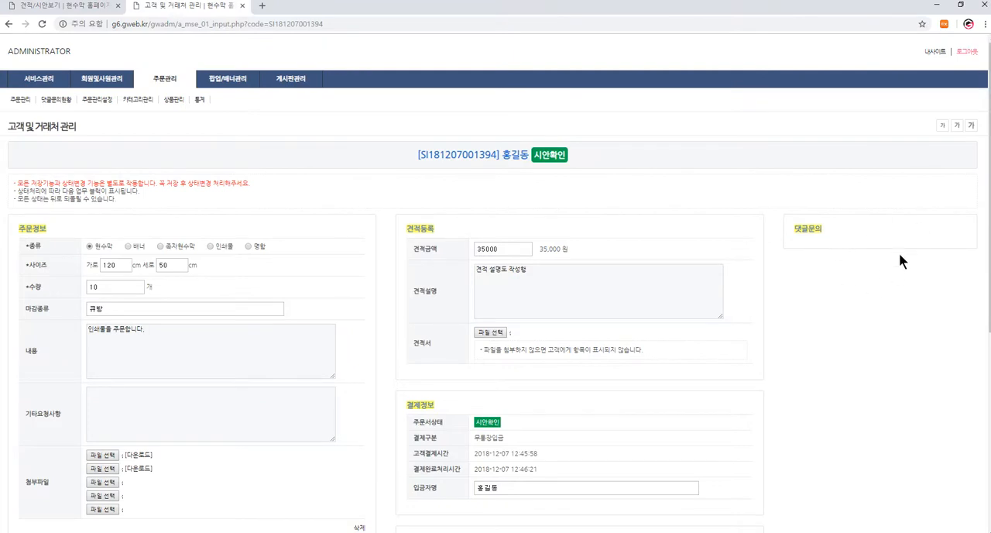
{"action": "key", "text": "F5"}
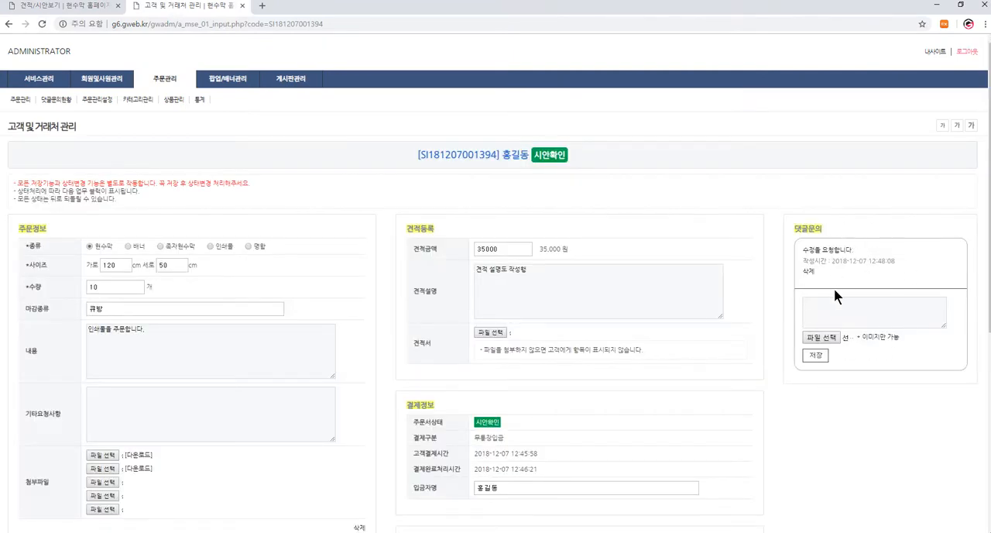
{"action": "left_click", "coordinate": [838, 314]}
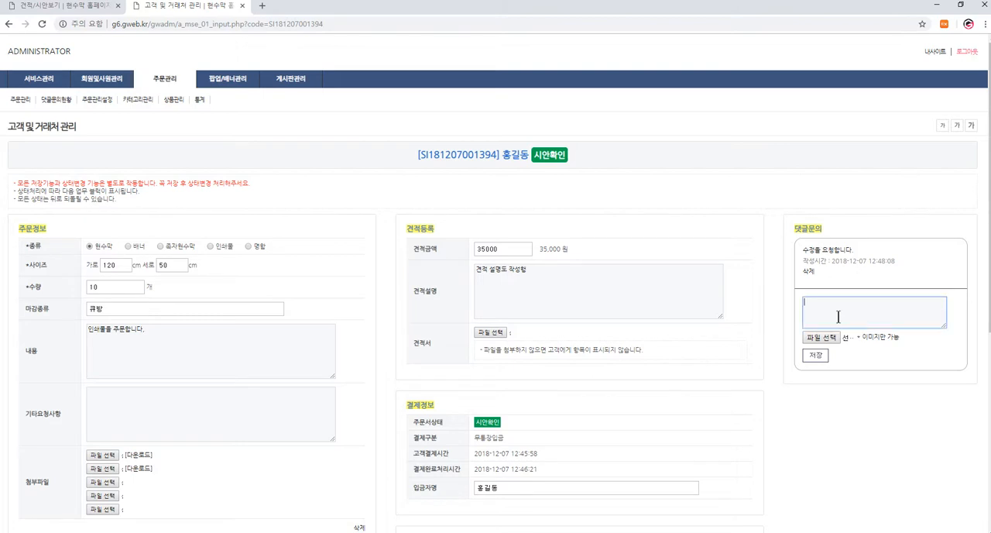
{"action": "type", "text": "답변으"}
{"action": "type", "text": " 할수있습니다."}
{"action": "left_click", "coordinate": [814, 355]}
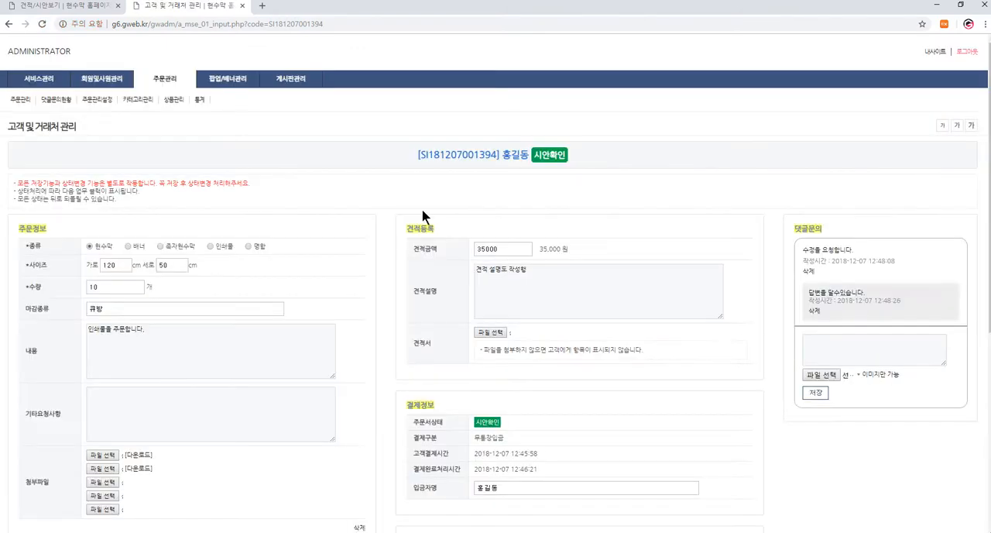
- Reload the customer's order page and check the administrator's reply in the 댓글문의 section
{"action": "left_click", "coordinate": [86, 9]}
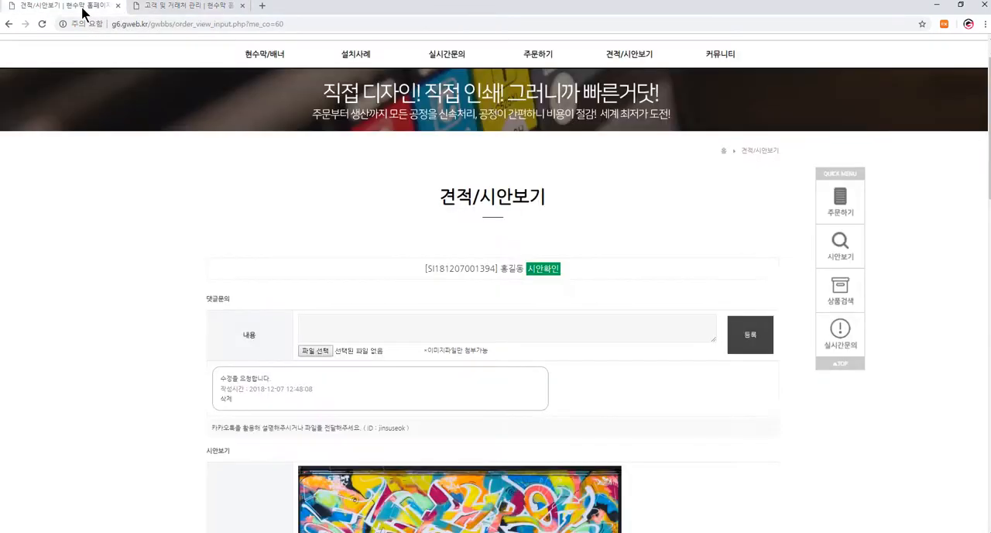
{"action": "key", "text": "F5"}
{"action": "key", "text": "Return"}
{"action": "scroll", "coordinate": [658, 358], "scroll_direction": "down", "scroll_amount": 2}
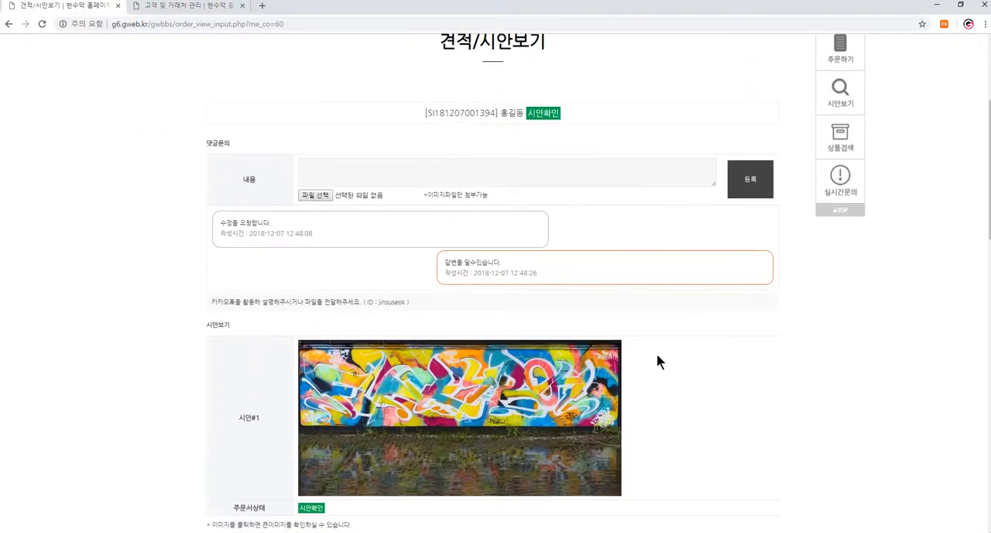
- Attach protest-3355688_1920 as 시안#2 on the administrator's order page and save the draft registration
{"action": "left_click", "coordinate": [210, 8]}
{"action": "scroll", "coordinate": [531, 400], "scroll_direction": "down", "scroll_amount": 2}
{"action": "scroll", "coordinate": [531, 400], "scroll_direction": "down", "scroll_amount": 3}
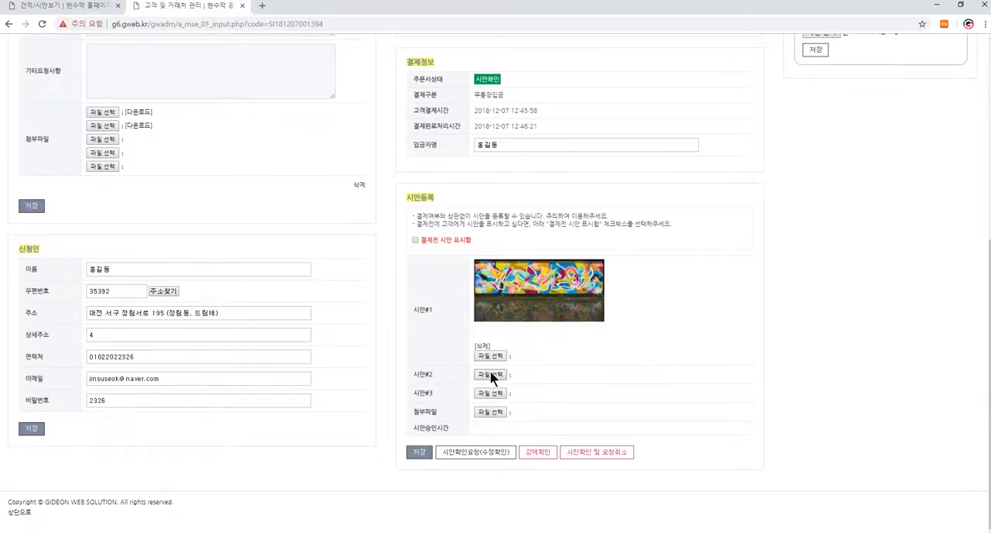
{"action": "left_click", "coordinate": [490, 375]}
{"action": "left_click", "coordinate": [159, 73]}
{"action": "double_click", "coordinate": [160, 72]}
{"action": "left_click", "coordinate": [419, 452]}
{"action": "key", "text": "Return"}
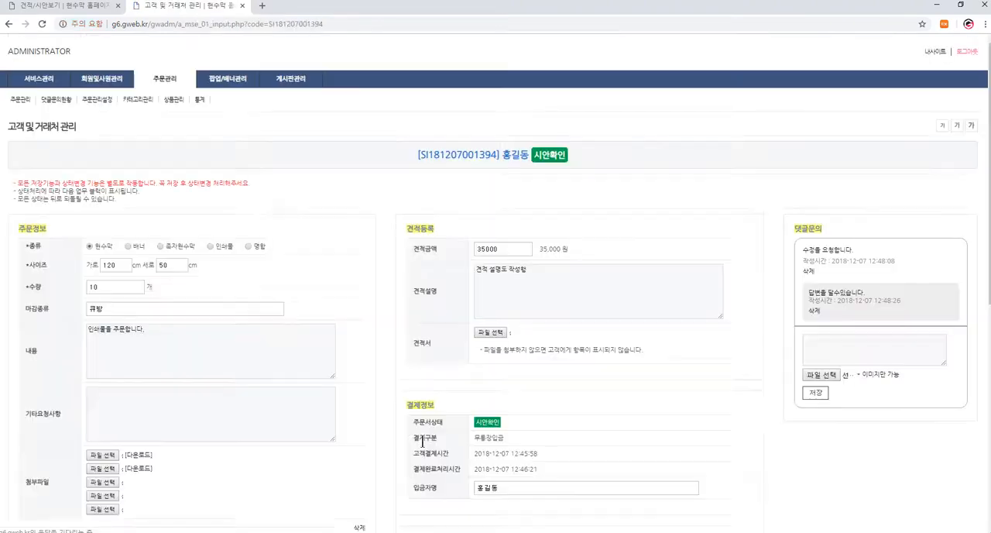
- Send the 시안확인요청(수정확인) for the revised drafts and confirm the request
{"action": "scroll", "coordinate": [424, 442], "scroll_direction": "down", "scroll_amount": 3}
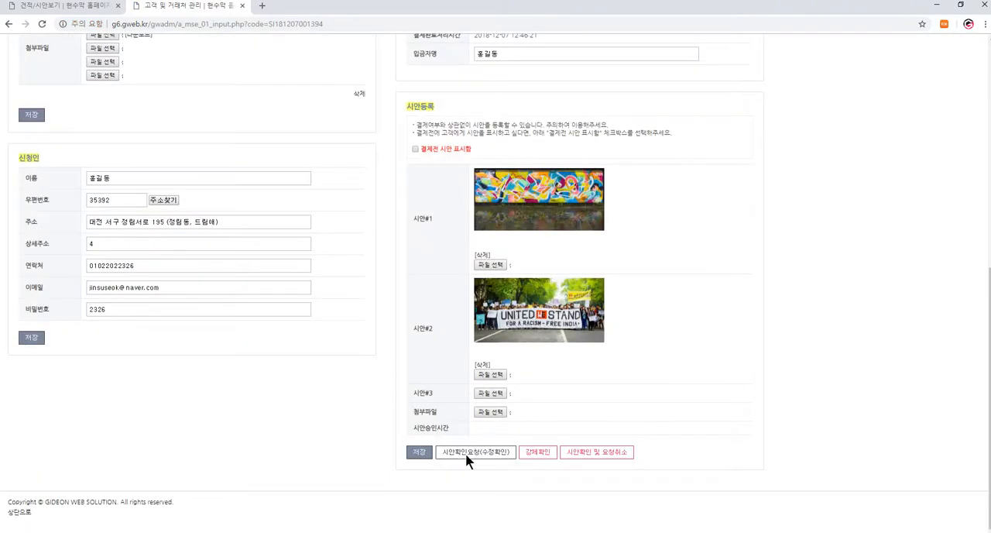
{"action": "left_click", "coordinate": [491, 453]}
{"action": "left_click", "coordinate": [548, 85]}
- Reload the customer's order page and review the 시안#1 and 시안#2 images
{"action": "left_click", "coordinate": [54, 8]}
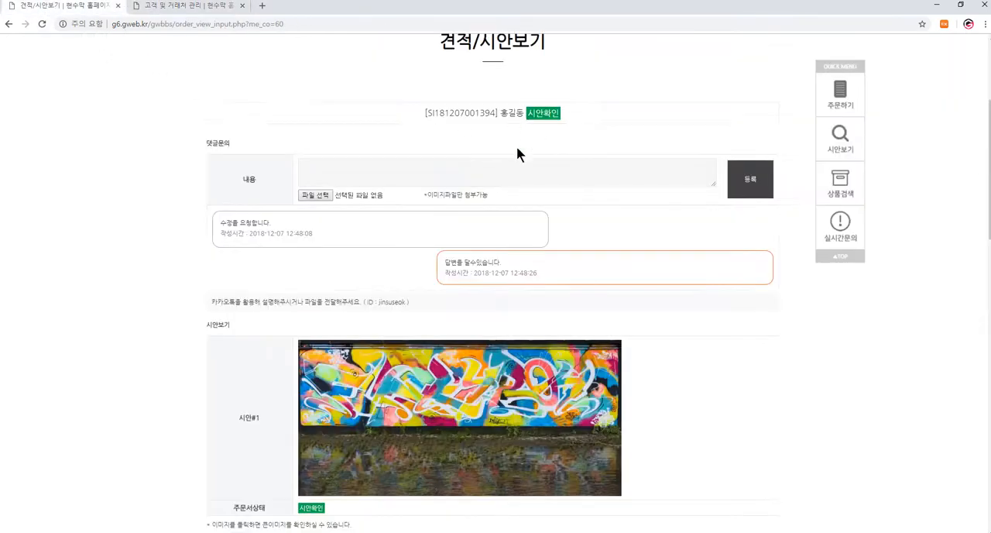
{"action": "key", "text": "F5"}
{"action": "key", "text": "Return"}
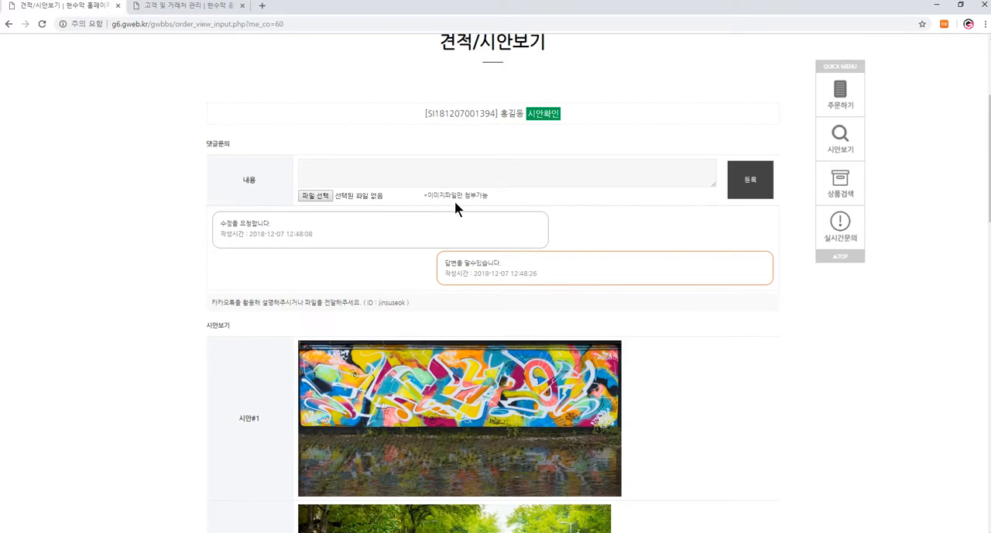
{"action": "scroll", "coordinate": [440, 230], "scroll_direction": "down", "scroll_amount": 3}
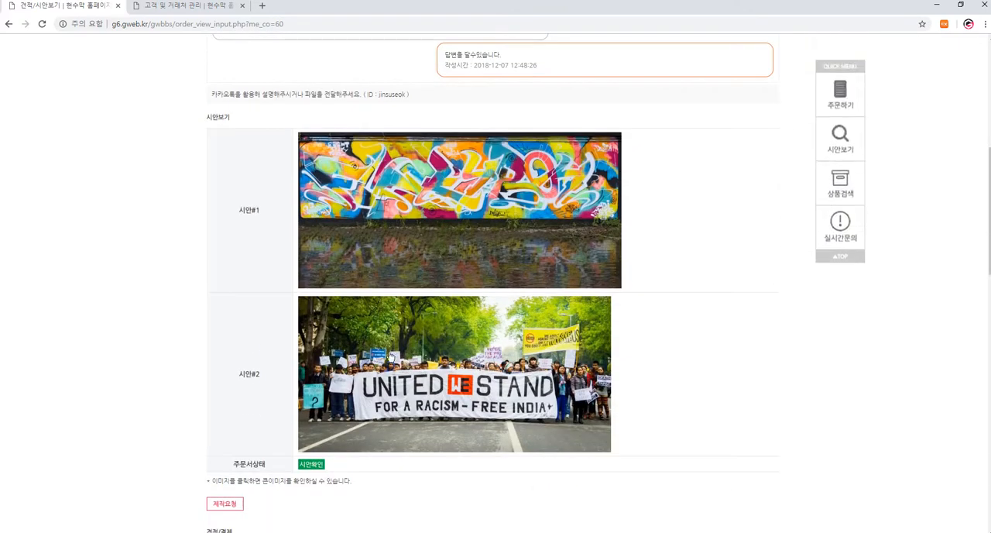
- Request production (제작요청) of the approved drafts on the customer's order page and confirm the request
{"action": "scroll", "coordinate": [392, 356], "scroll_direction": "down", "scroll_amount": 2}
{"action": "left_click", "coordinate": [225, 400]}
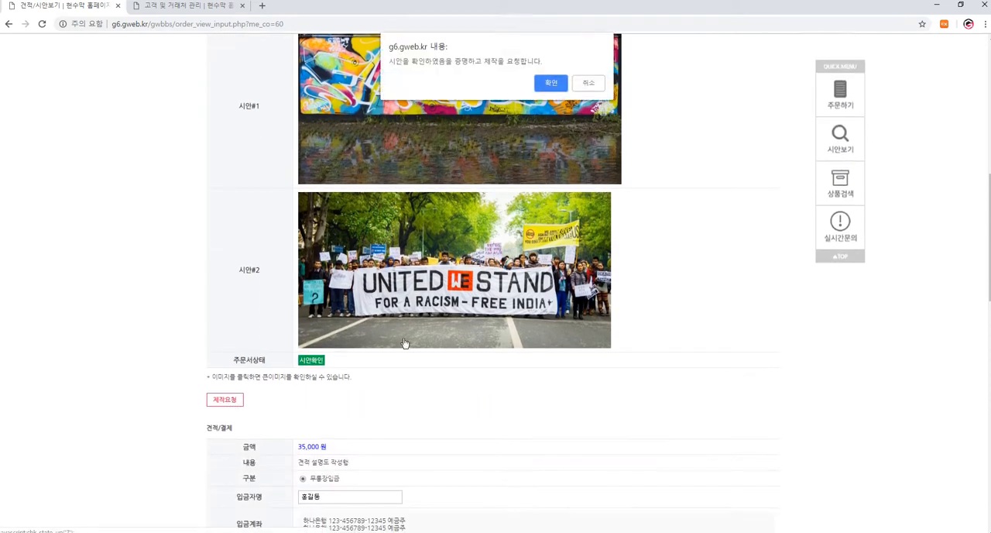
{"action": "left_click", "coordinate": [550, 83]}
- Reload the administrator's order page and save its 배송정보 with 배송업체 우체국 and 운송장번호 123456789
{"action": "left_click", "coordinate": [193, 8]}
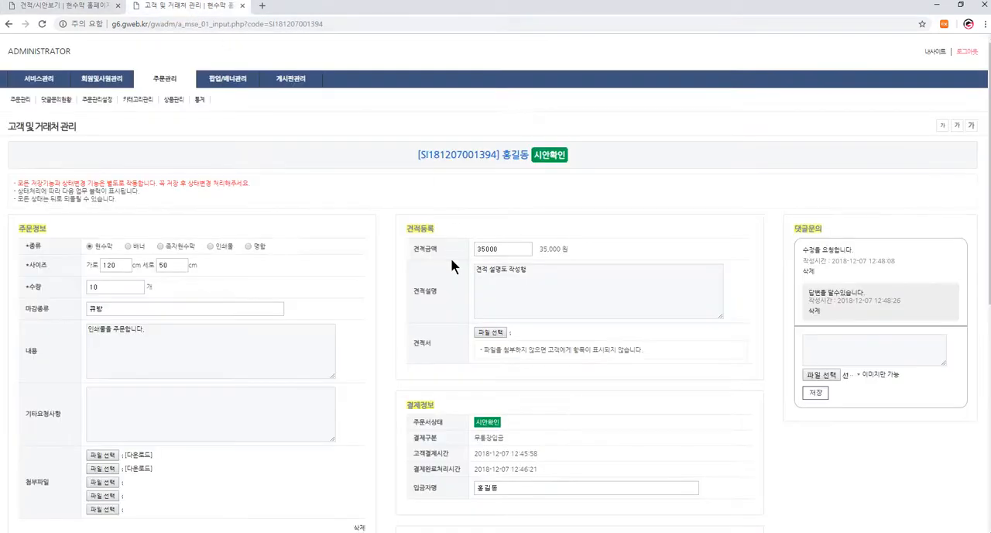
{"action": "key", "text": "F5"}
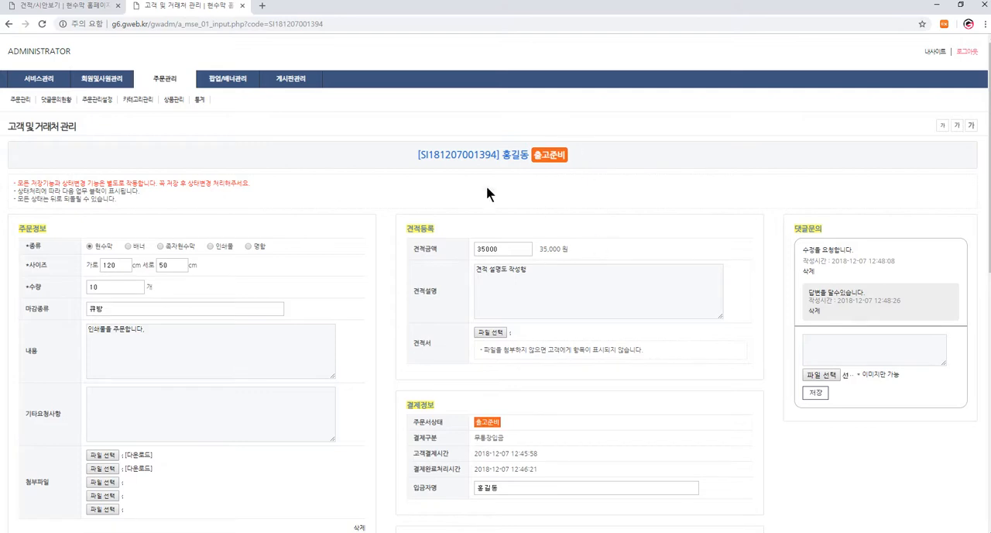
{"action": "scroll", "coordinate": [487, 194], "scroll_direction": "down", "scroll_amount": 7}
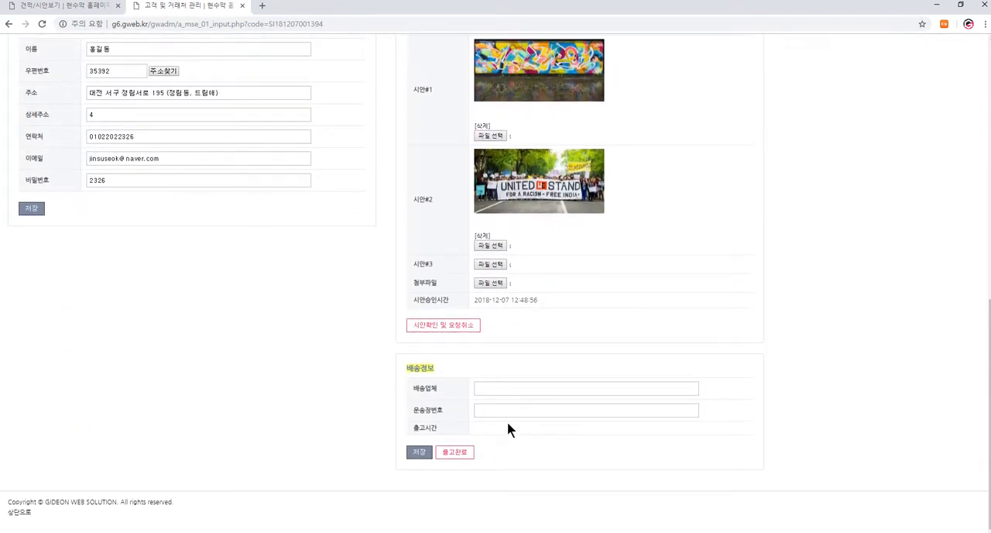
{"action": "left_click", "coordinate": [510, 394]}
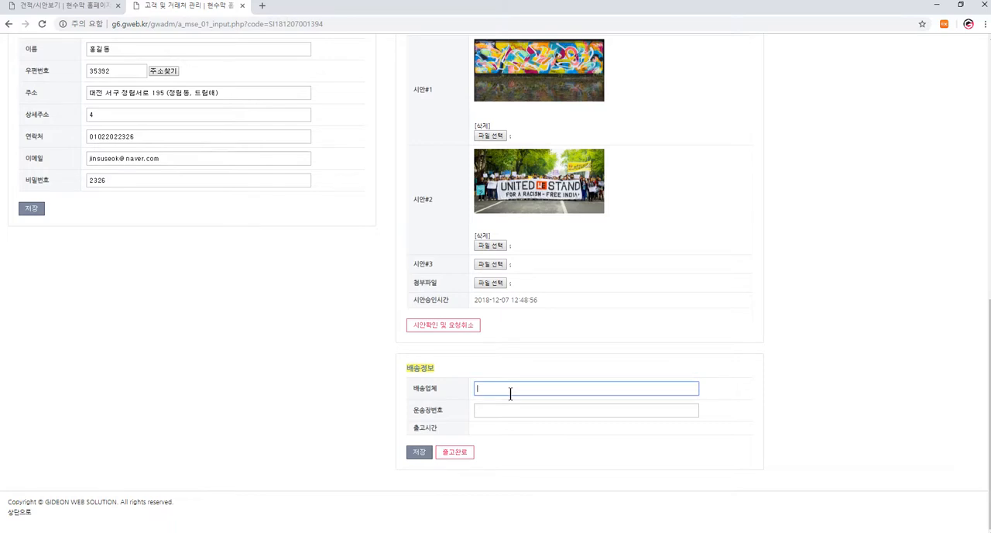
{"action": "type", "text": "로"}
{"action": "type", "text": "체국"}
{"action": "left_click", "coordinate": [520, 408]}
{"action": "type", "text": "123456789"}
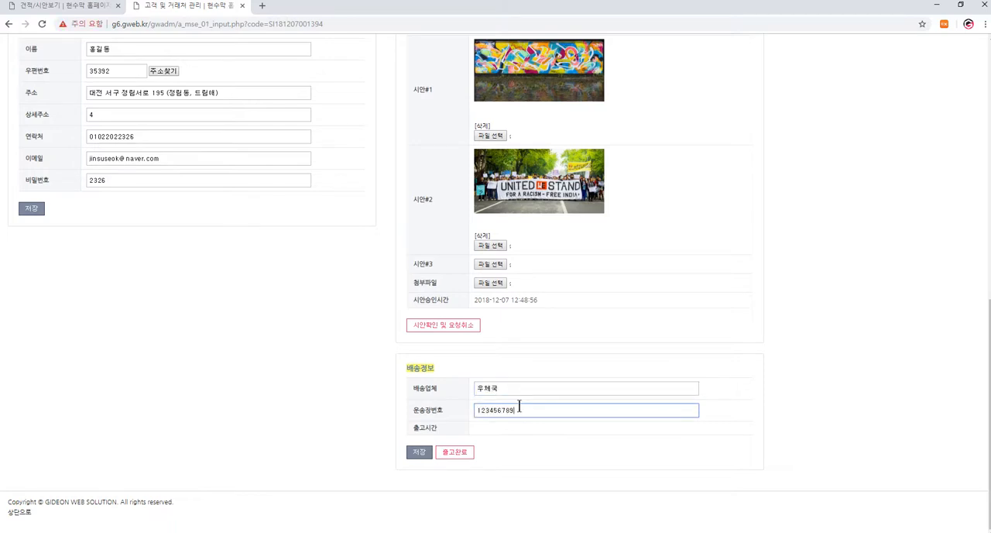
{"action": "left_click", "coordinate": [419, 450]}
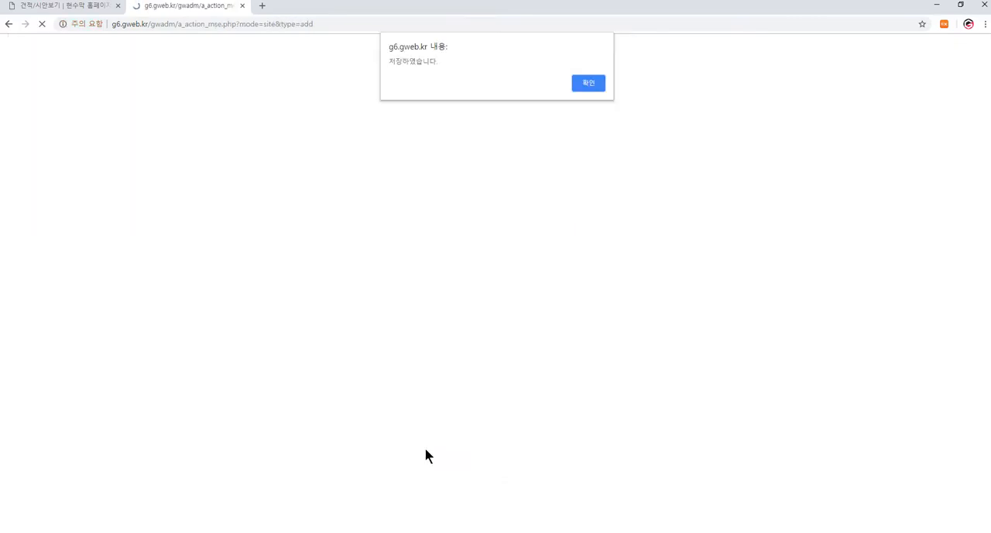
{"action": "key", "text": "Return"}
- Set the order's delivery status to 출고완료 and confirm the change
{"action": "scroll", "coordinate": [439, 456], "scroll_direction": "down", "scroll_amount": 1}
{"action": "left_click", "coordinate": [453, 452]}
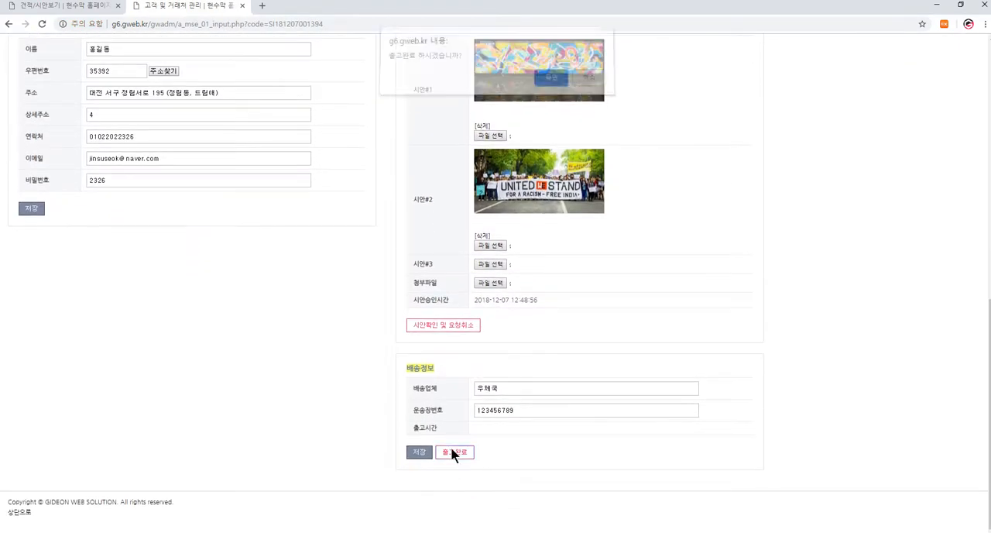
{"action": "left_click", "coordinate": [552, 80]}
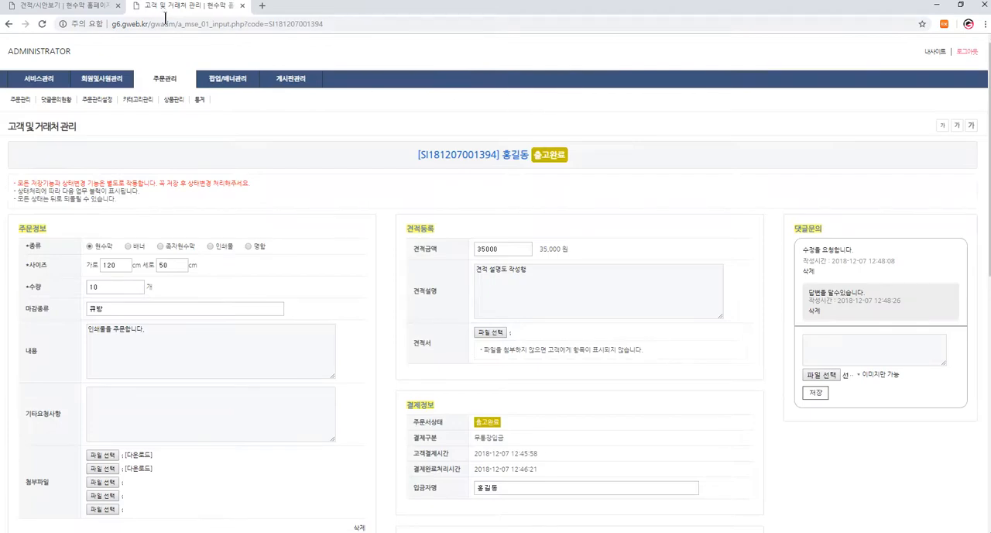
- Reload the customer's order page and check the 배송정보 section
{"action": "left_click", "coordinate": [72, 15]}
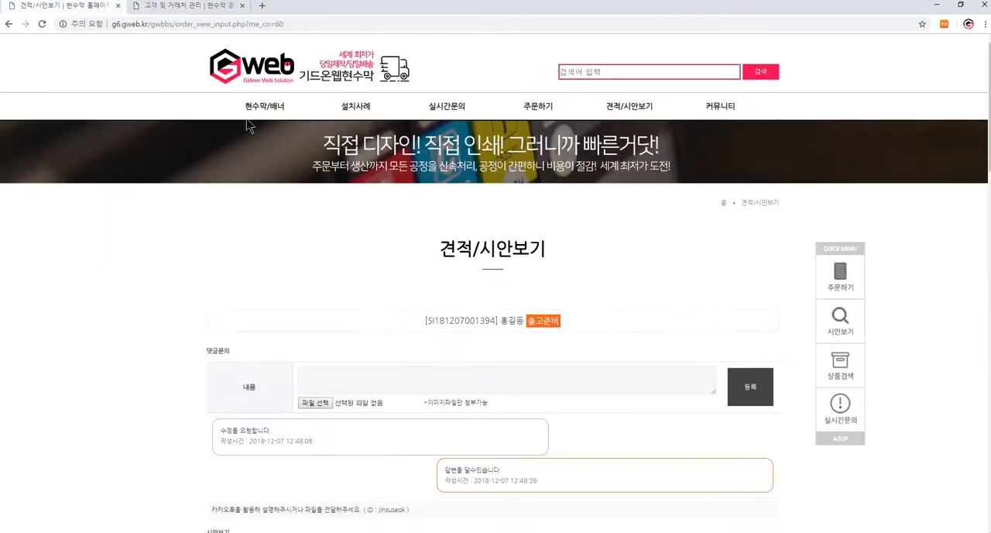
{"action": "key", "text": "F5"}
{"action": "key", "text": "Return"}
{"action": "scroll", "coordinate": [566, 302], "scroll_direction": "down", "scroll_amount": 3}
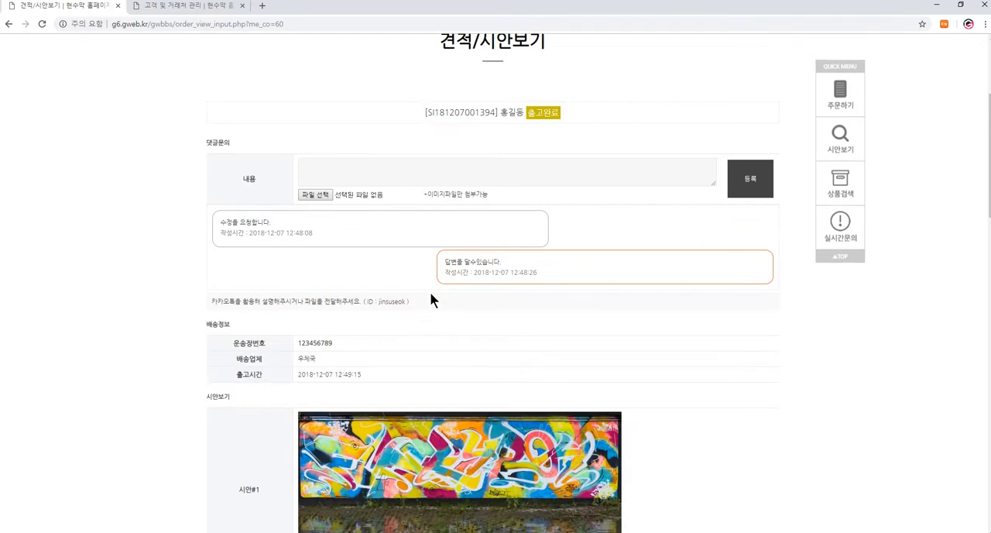
- Cancel the shipment with 출고취소 on the administrator's order page and confirm the cancellation
{"action": "left_click", "coordinate": [230, 5]}
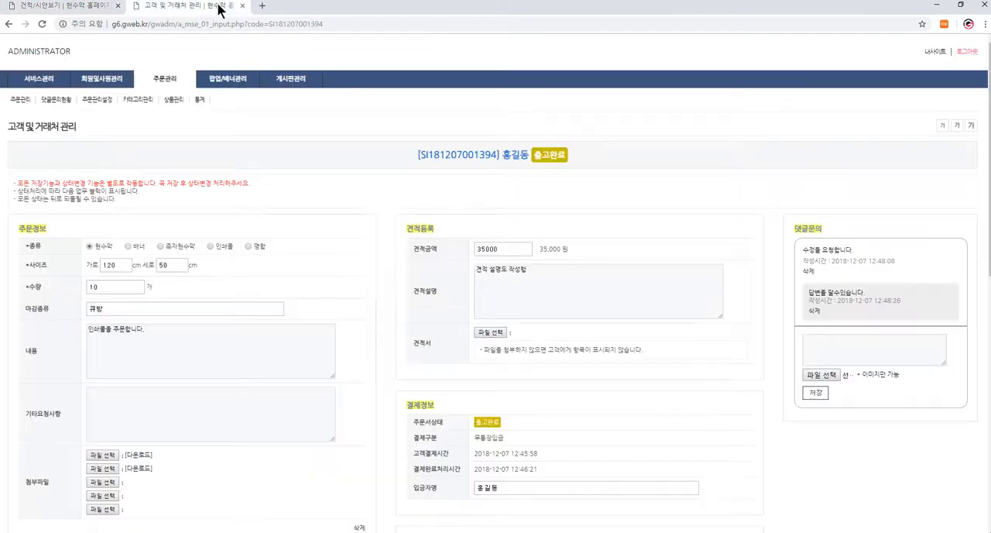
{"action": "scroll", "coordinate": [558, 294], "scroll_direction": "down", "scroll_amount": 6}
{"action": "scroll", "coordinate": [349, 323], "scroll_direction": "up", "scroll_amount": 3}
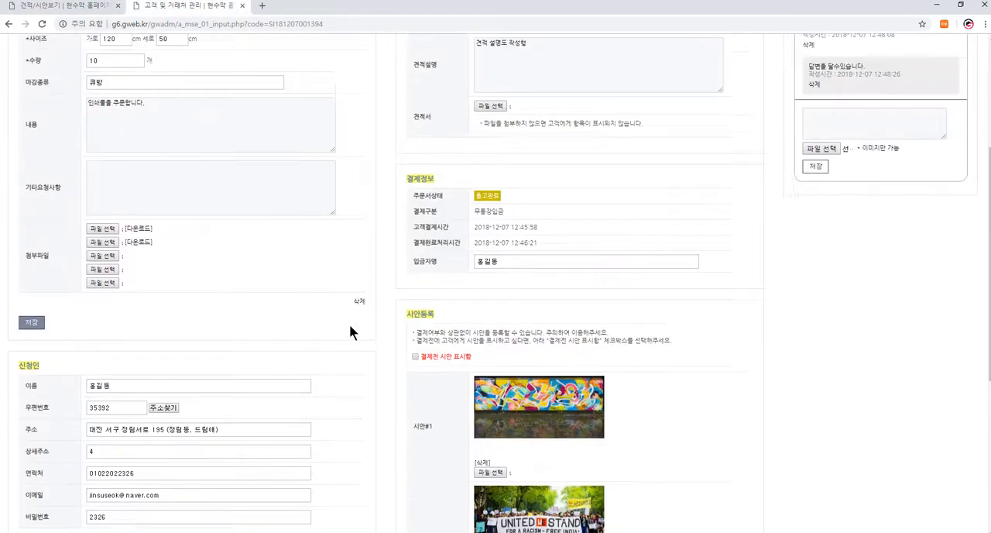
{"action": "scroll", "coordinate": [466, 330], "scroll_direction": "down", "scroll_amount": 5}
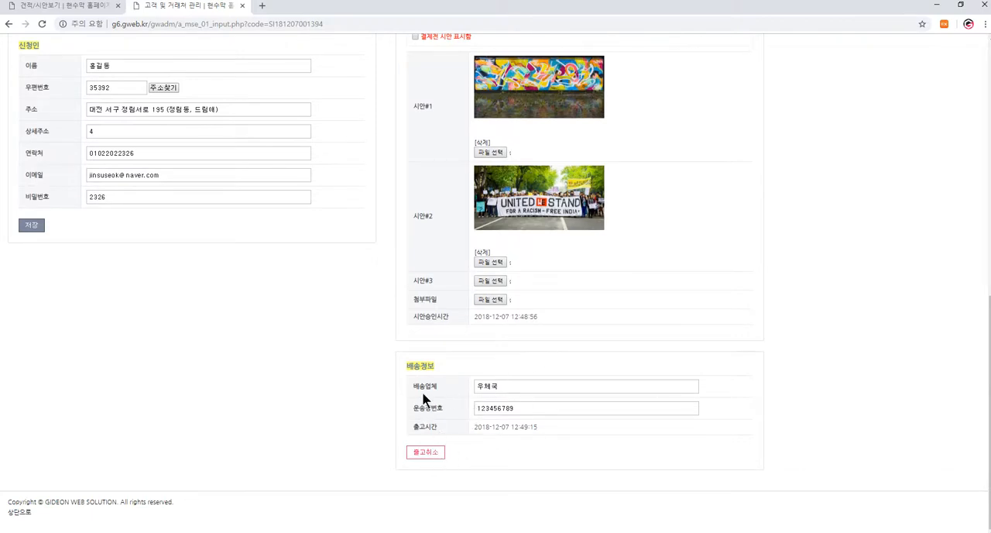
{"action": "left_click", "coordinate": [425, 452]}
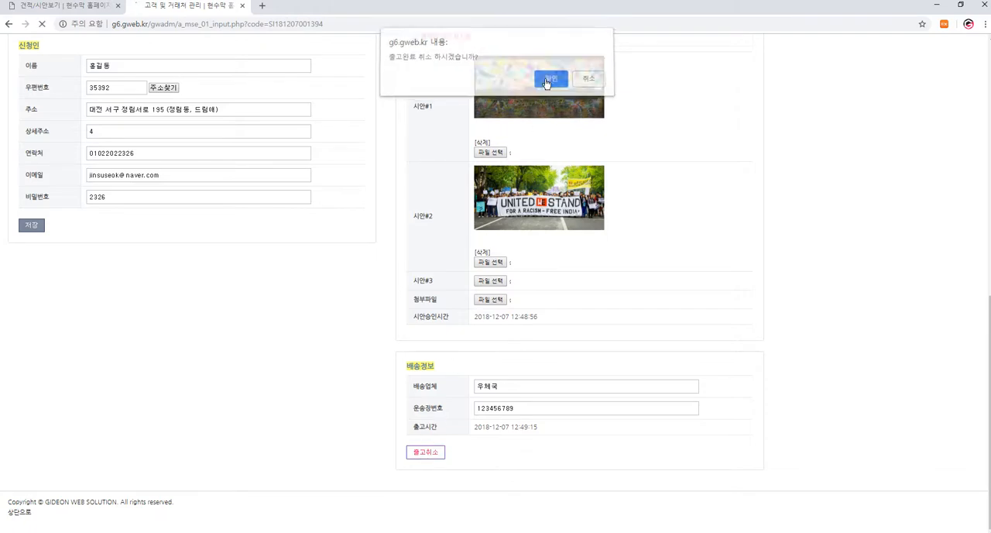
{"action": "left_click", "coordinate": [545, 82]}
- Mark the order as 출고완료 again in 배송정보 and confirm it
{"action": "scroll", "coordinate": [500, 370], "scroll_direction": "down", "scroll_amount": 8}
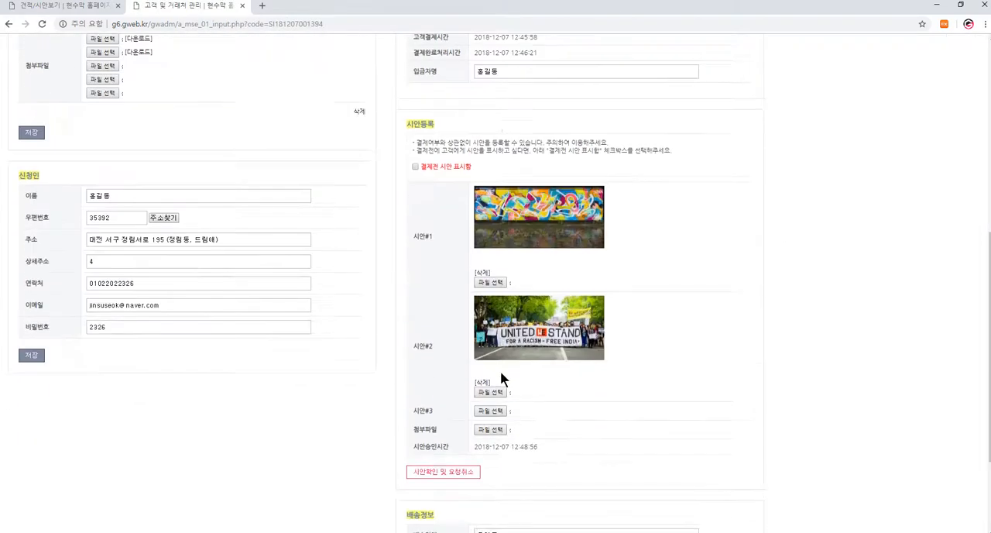
{"action": "left_click", "coordinate": [454, 451]}
{"action": "key", "text": "Return"}
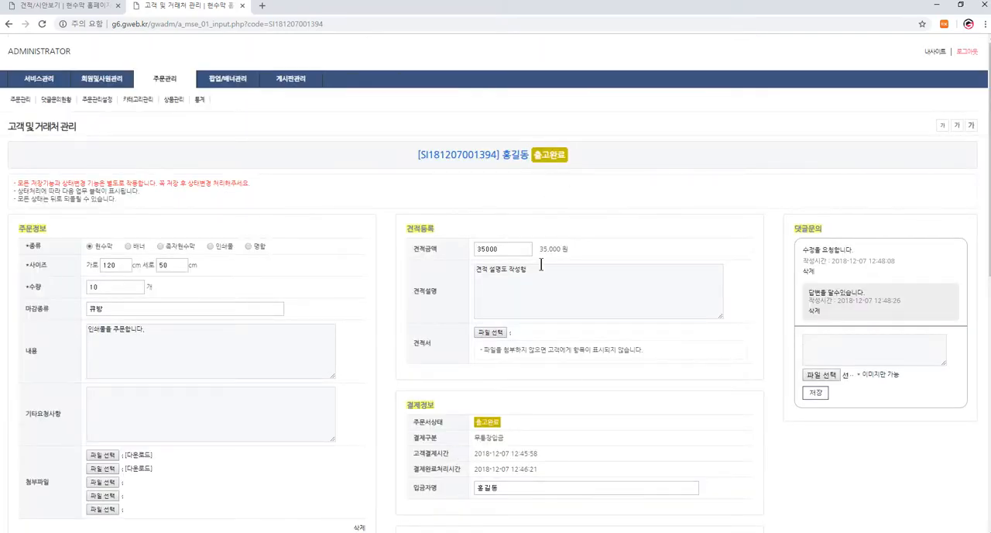
- Review the shipped order's sections on the administrator's page and the 댓글문의 field on the customer's page
{"action": "scroll", "coordinate": [476, 391], "scroll_direction": "down", "scroll_amount": 7}
{"action": "scroll", "coordinate": [438, 422], "scroll_direction": "up", "scroll_amount": 3}
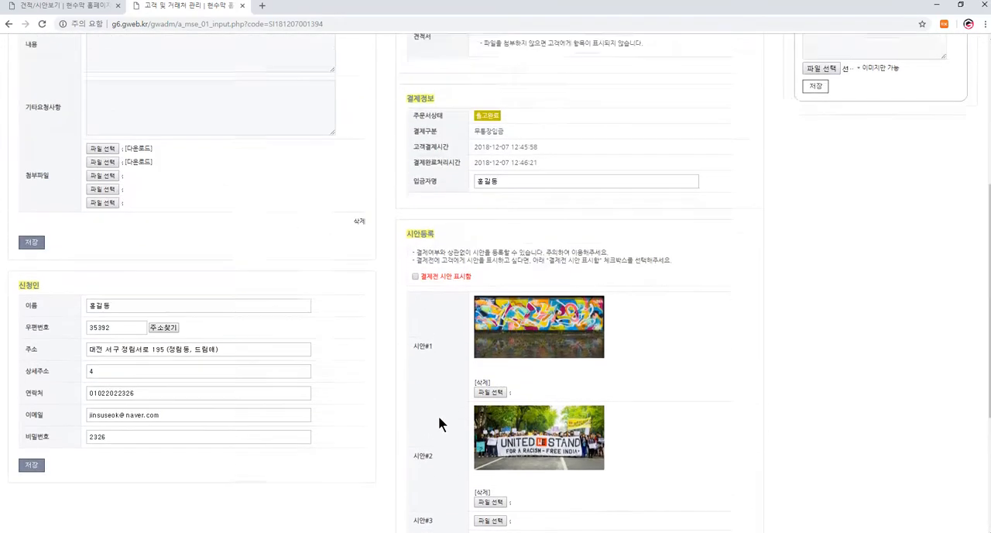
{"action": "scroll", "coordinate": [438, 422], "scroll_direction": "up", "scroll_amount": 3}
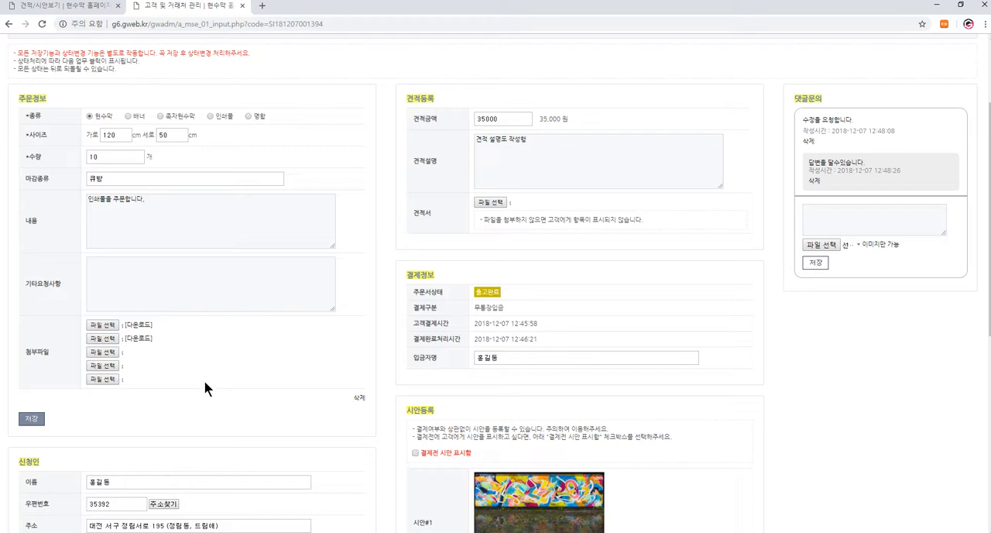
{"action": "scroll", "coordinate": [356, 333], "scroll_direction": "down", "scroll_amount": 5}
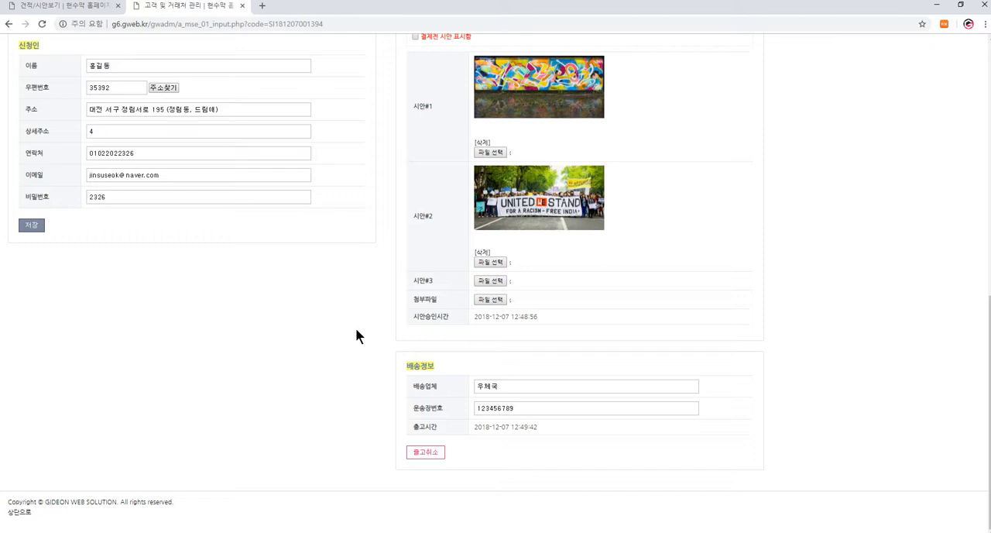
{"action": "scroll", "coordinate": [354, 326], "scroll_direction": "up", "scroll_amount": 10}
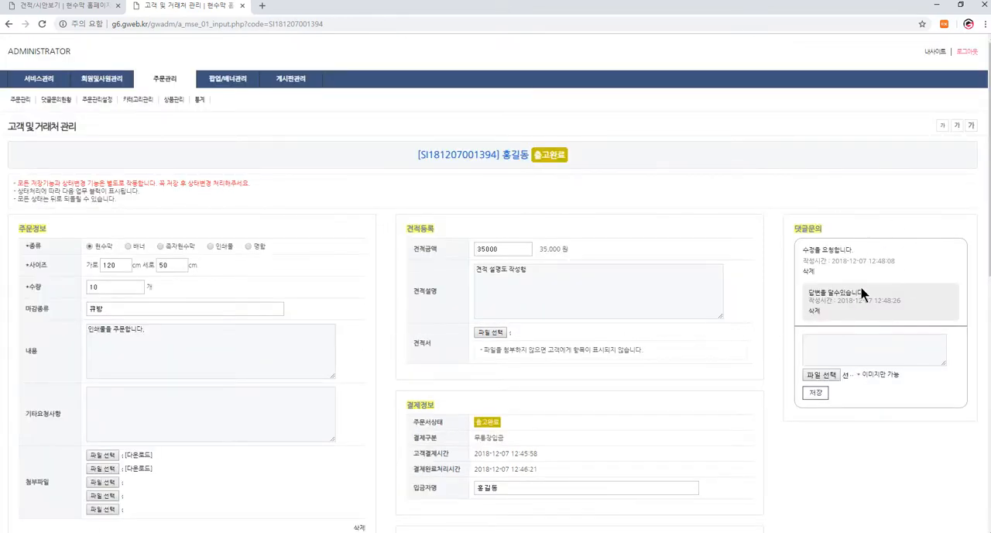
{"action": "left_click", "coordinate": [66, 6]}
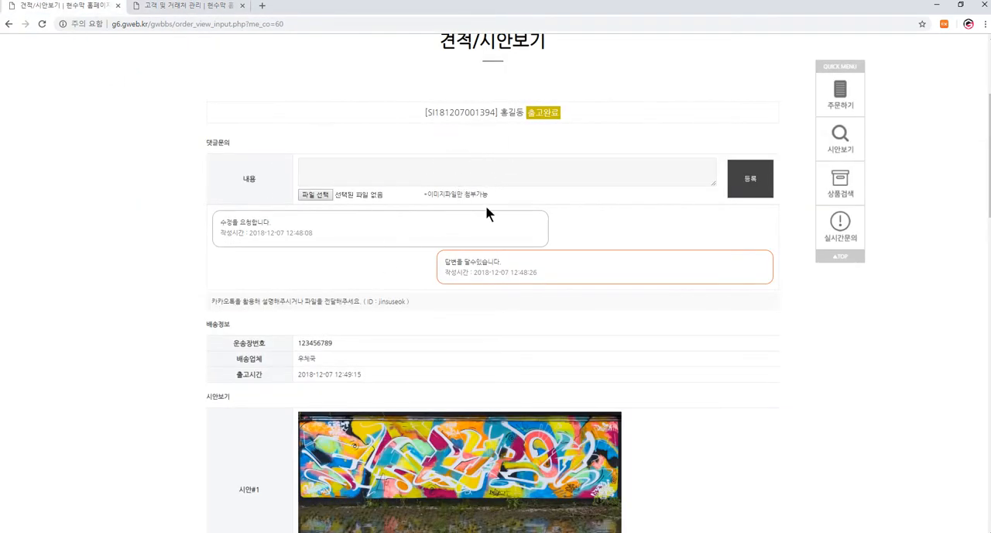
{"action": "left_click", "coordinate": [436, 176]}
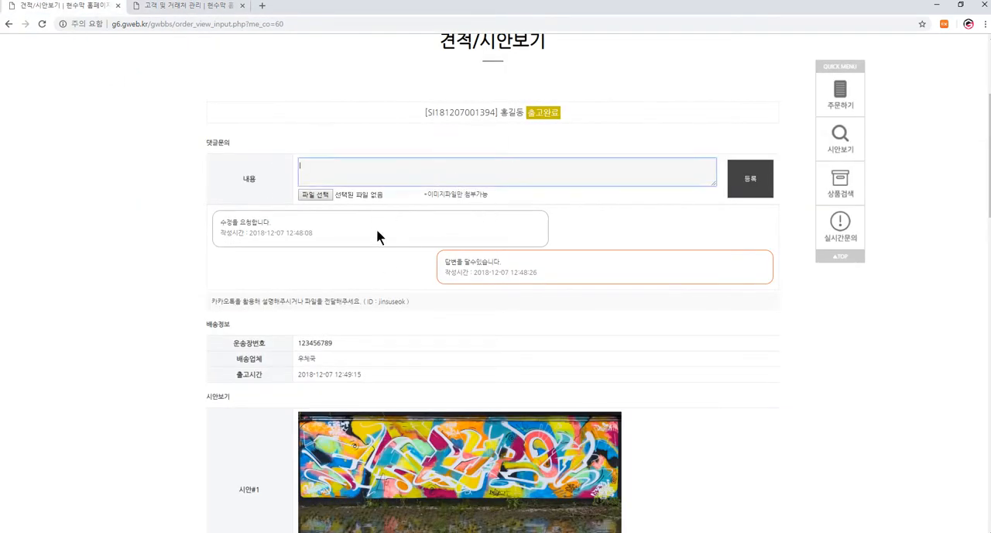
- Open the administrator's 주문관리 list and review the detail page of the newest order
{"action": "left_click", "coordinate": [189, 7]}
{"action": "mouse_move", "coordinate": [163, 78]}
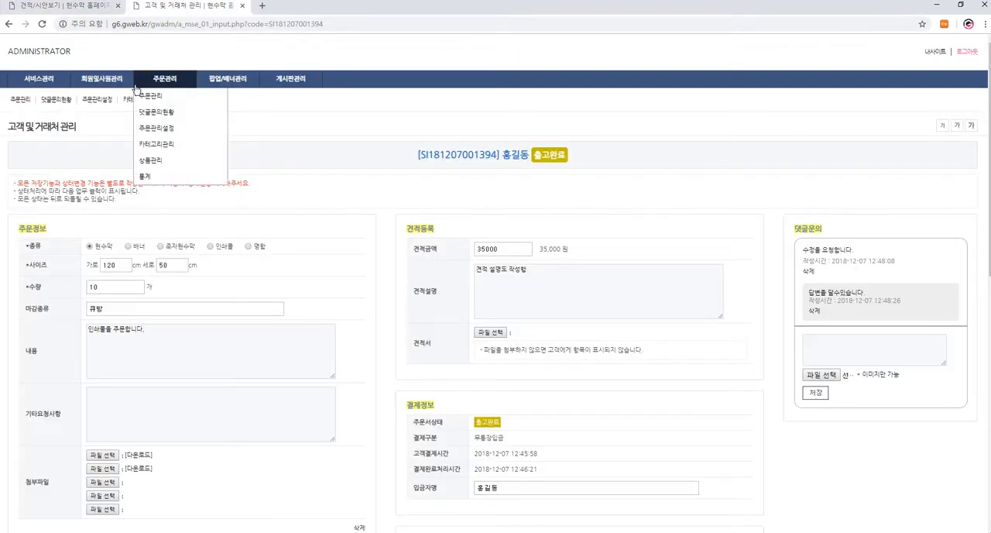
{"action": "left_click", "coordinate": [152, 98]}
{"action": "left_click", "coordinate": [936, 264]}
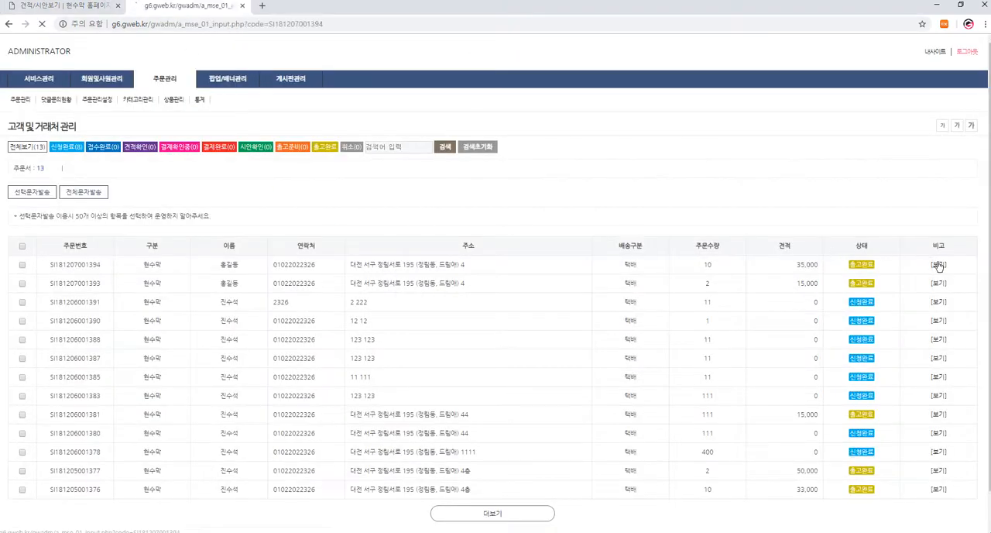
{"action": "scroll", "coordinate": [505, 261], "scroll_direction": "down", "scroll_amount": 3}
{"action": "scroll", "coordinate": [17, 80], "scroll_direction": "up", "scroll_amount": 3}
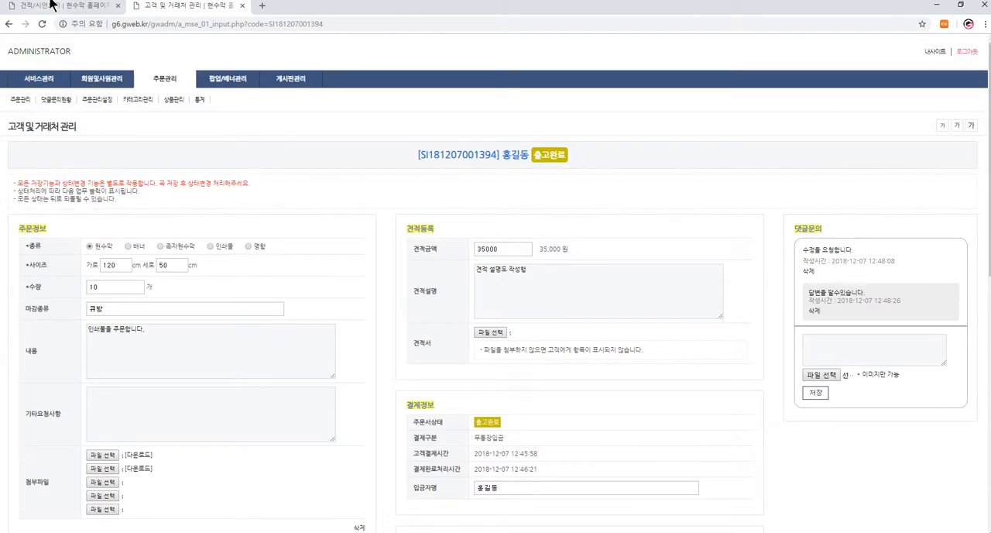
- Look at the second order in the order list, and open the 댓글문의현황 page of unanswered inquiries
{"action": "left_click", "coordinate": [8, 23]}
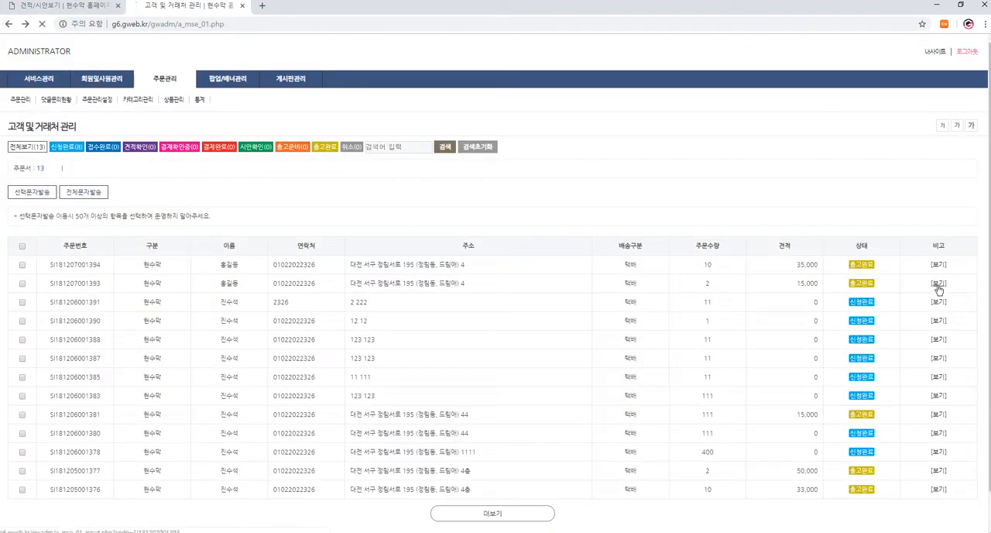
{"action": "left_click", "coordinate": [938, 282]}
{"action": "left_click", "coordinate": [8, 24]}
{"action": "left_click", "coordinate": [57, 101]}
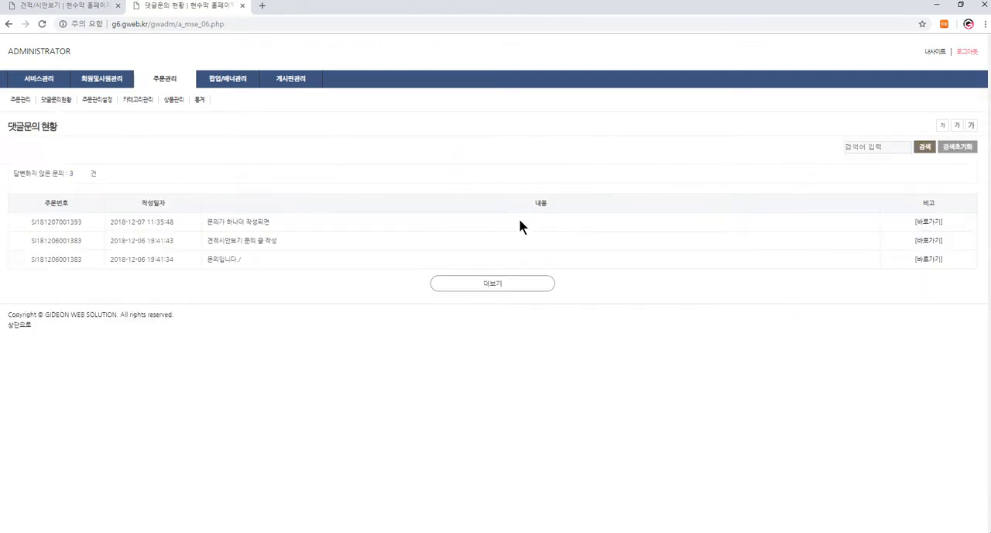
- Post the inquiry "신규를남겼다." in the 댓글문의 section of the customer's order page
{"action": "left_click", "coordinate": [77, 6]}
{"action": "left_click", "coordinate": [480, 171]}
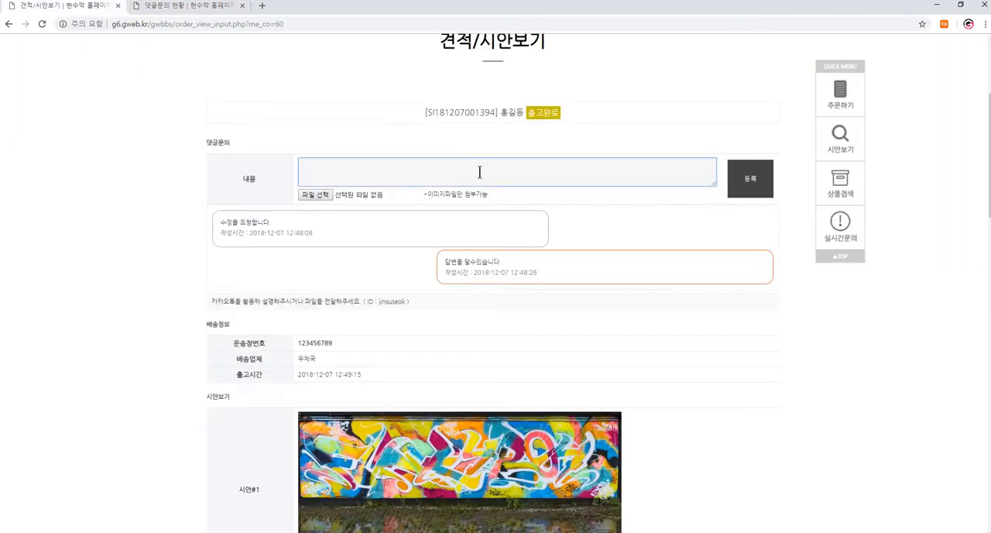
{"action": "type", "text": "신규글남긴다."}
{"action": "left_click", "coordinate": [760, 178]}
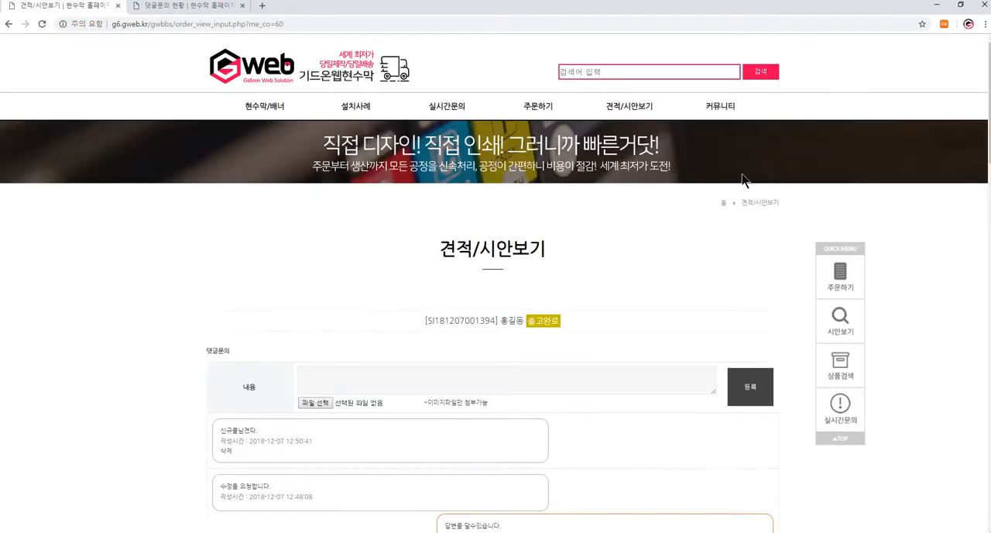
- Reload the administrator's 댓글문의현황 list and check the new inquiry on the newest order's detail page from 주문관리
{"action": "left_click", "coordinate": [236, 6]}
{"action": "key", "text": "F5"}
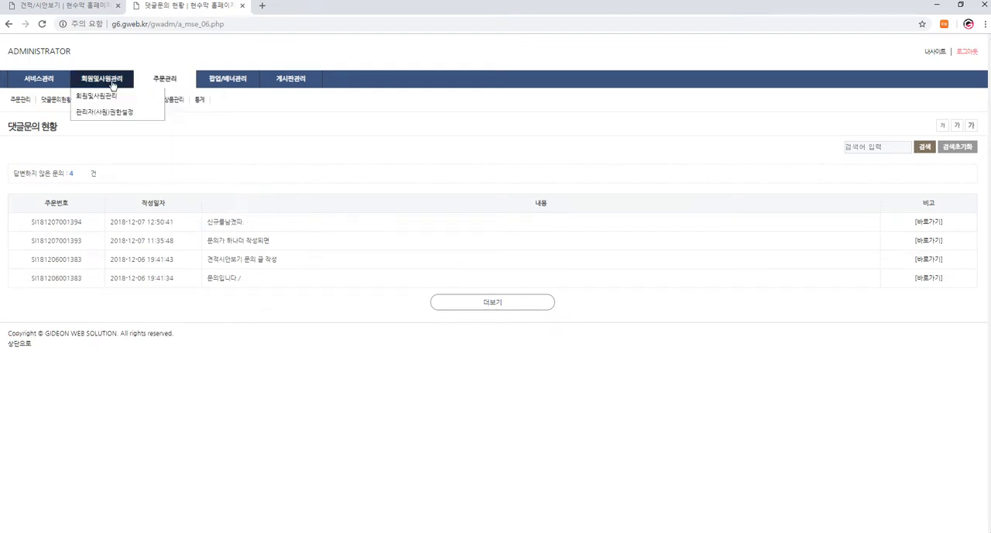
{"action": "mouse_move", "coordinate": [194, 82]}
{"action": "left_click", "coordinate": [174, 97]}
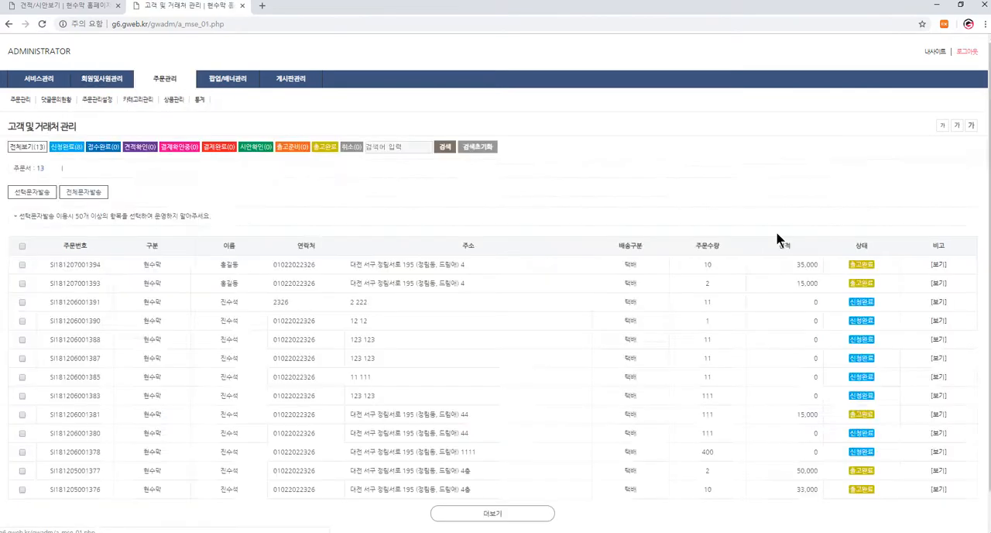
{"action": "left_click", "coordinate": [940, 266]}
{"action": "scroll", "coordinate": [852, 367], "scroll_direction": "down", "scroll_amount": 1}
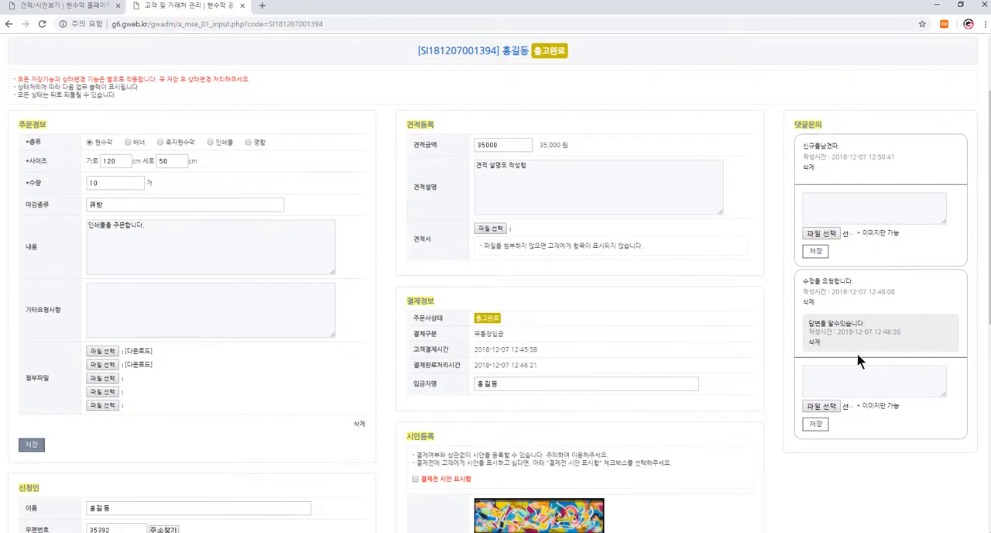
{"action": "scroll", "coordinate": [856, 352], "scroll_direction": "up", "scroll_amount": 2}
- Go to the order behind the newest inquiry through its 바로가기 link in 댓글문의현황
{"action": "mouse_move", "coordinate": [165, 78]}
{"action": "left_click", "coordinate": [160, 110]}
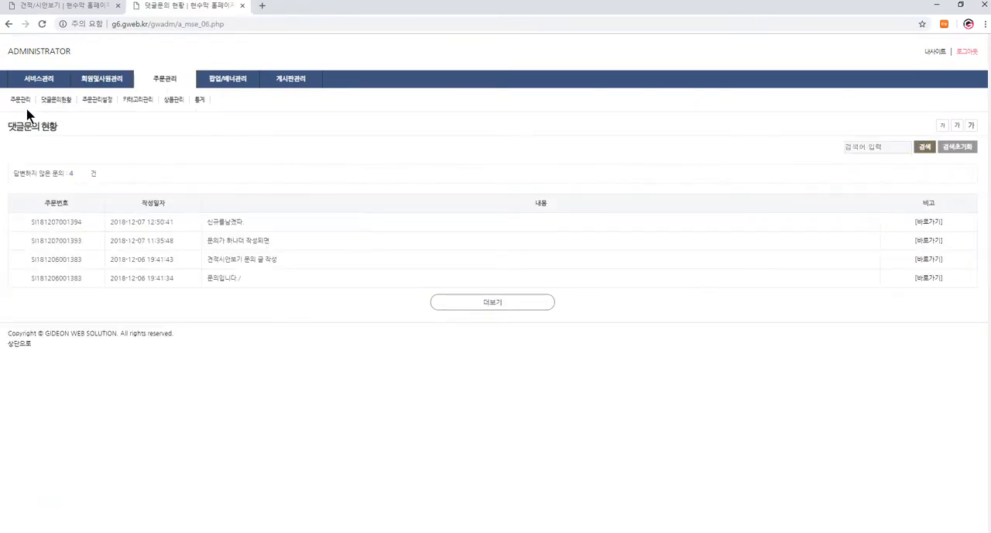
{"action": "left_click", "coordinate": [58, 100]}
{"action": "left_click", "coordinate": [929, 222]}
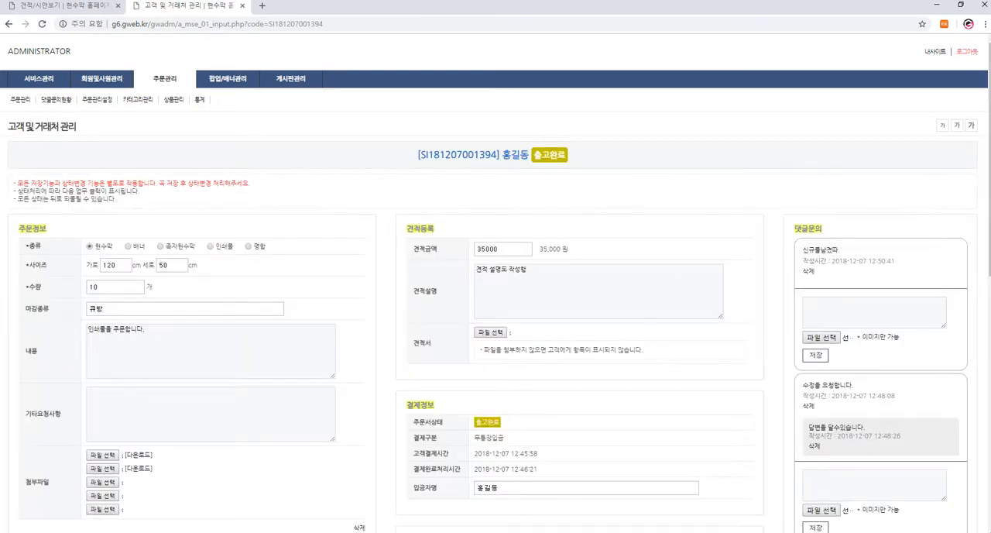
{"action": "scroll", "coordinate": [360, 215], "scroll_direction": "down", "scroll_amount": 2}
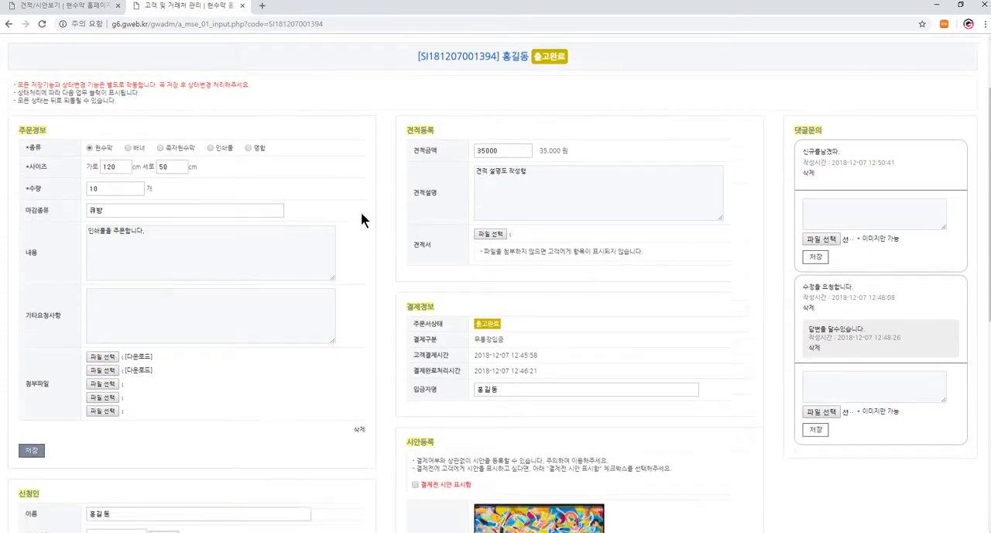
{"action": "scroll", "coordinate": [360, 211], "scroll_direction": "up", "scroll_amount": 1}
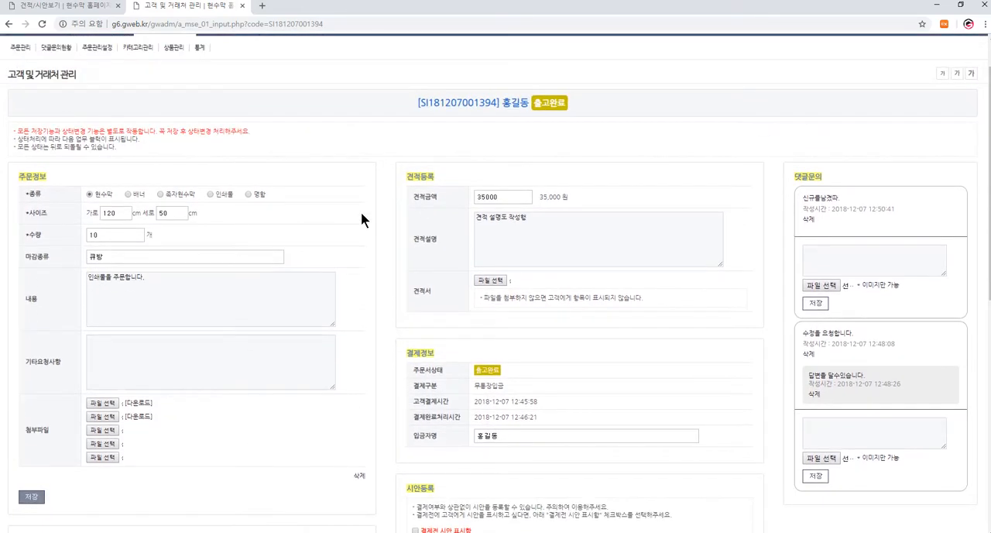
{"action": "scroll", "coordinate": [361, 220], "scroll_direction": "up", "scroll_amount": 1}
- Switch to the customer site and look through the products on its 현수막/배너 page
{"action": "left_click", "coordinate": [83, 6]}
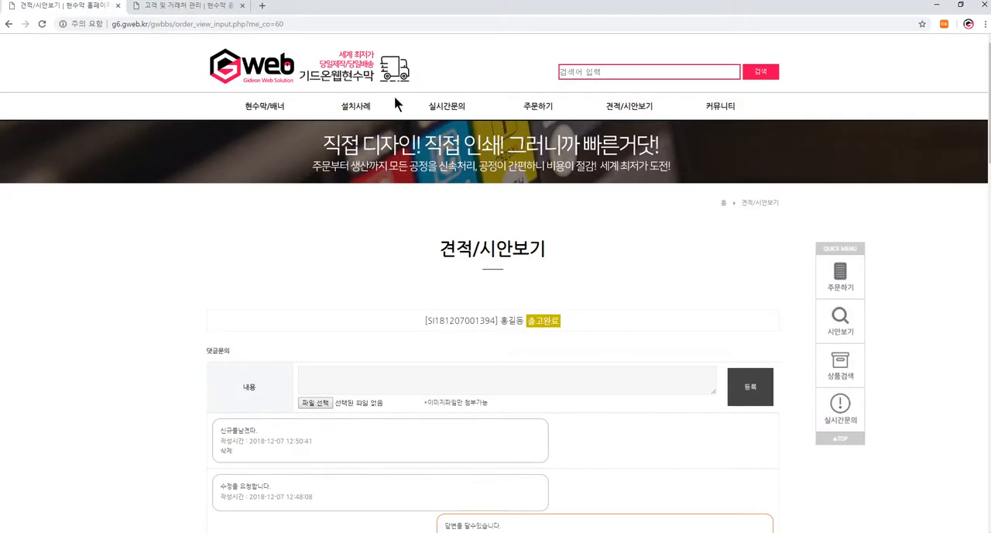
{"action": "left_click", "coordinate": [264, 106]}
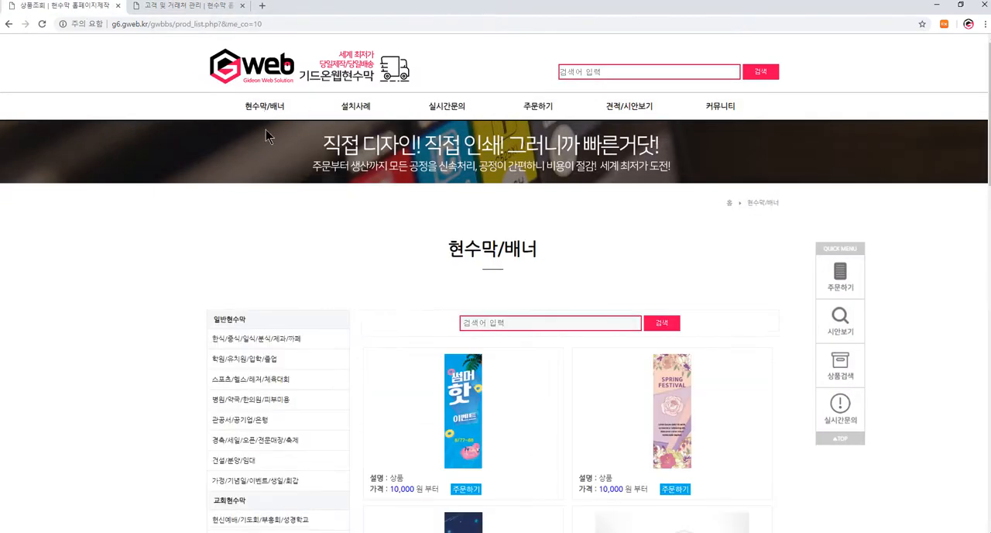
{"action": "scroll", "coordinate": [510, 295], "scroll_direction": "down", "scroll_amount": 2}
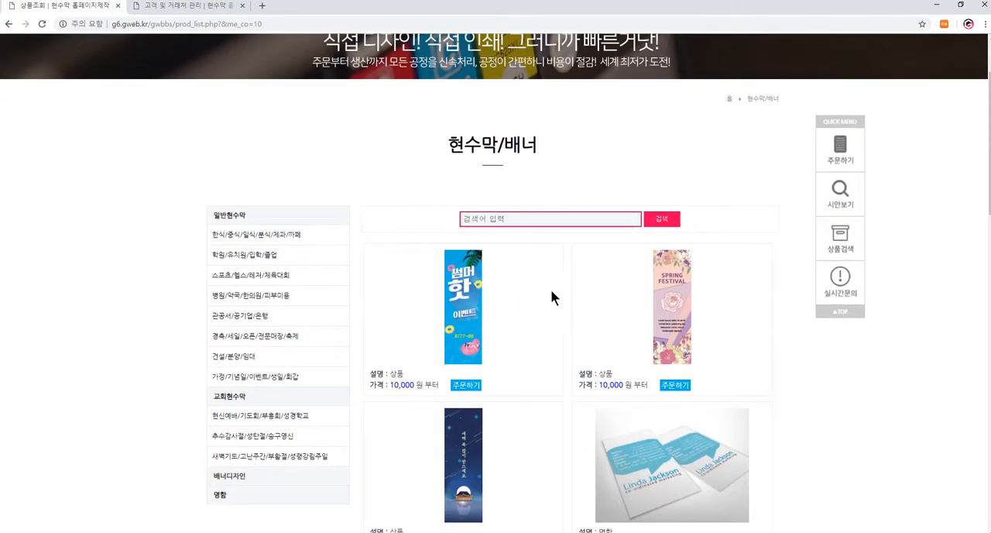
{"action": "scroll", "coordinate": [565, 303], "scroll_direction": "down", "scroll_amount": 2}
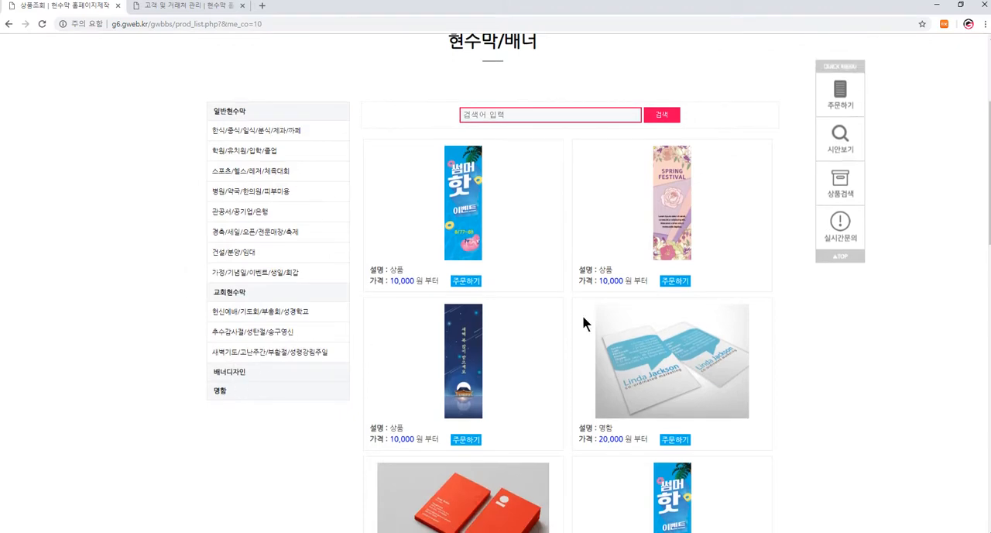
- Browse the 일반현수막 and 교회현수막 categories in the customer site's product list
{"action": "left_click", "coordinate": [241, 111]}
{"action": "scroll", "coordinate": [534, 330], "scroll_direction": "down", "scroll_amount": 4}
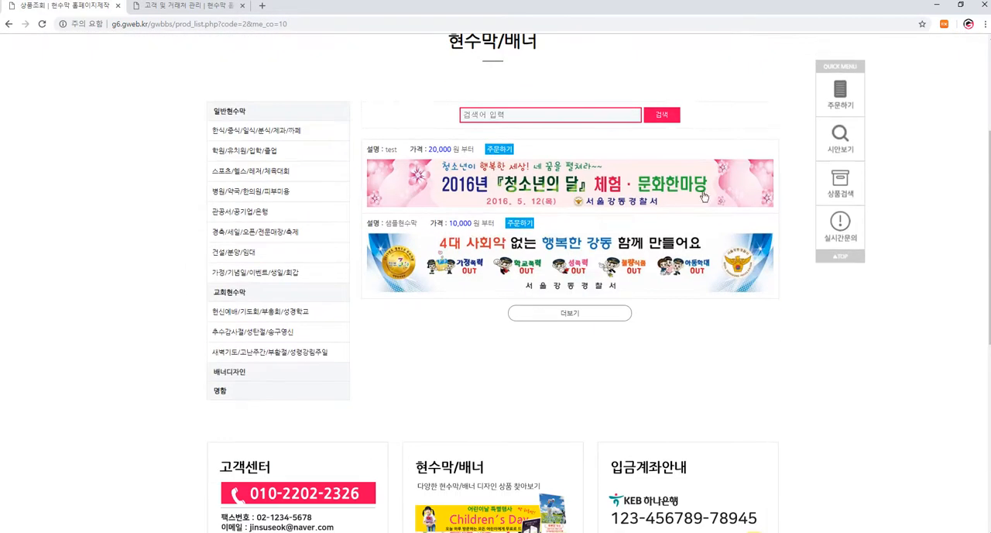
{"action": "left_click", "coordinate": [230, 293]}
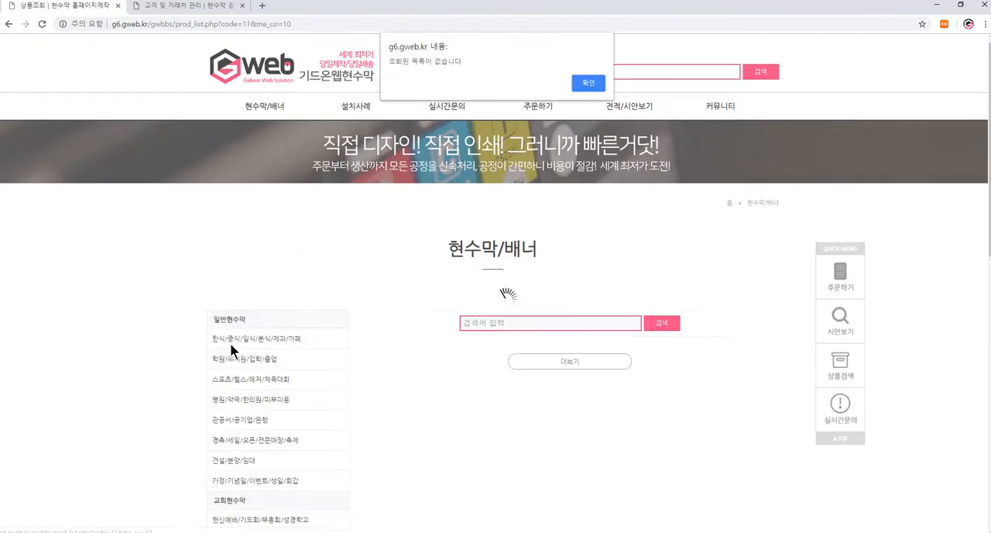
{"action": "key", "text": "Return"}
{"action": "scroll", "coordinate": [251, 369], "scroll_direction": "down", "scroll_amount": 4}
- Browse the 배너디자인 and 명함 product categories
{"action": "left_click", "coordinate": [234, 371]}
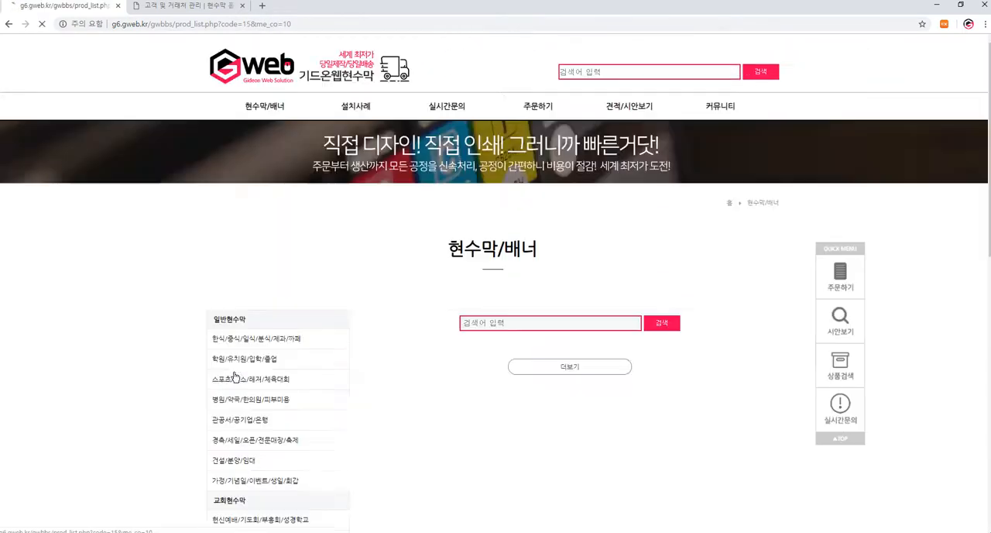
{"action": "scroll", "coordinate": [455, 281], "scroll_direction": "down", "scroll_amount": 4}
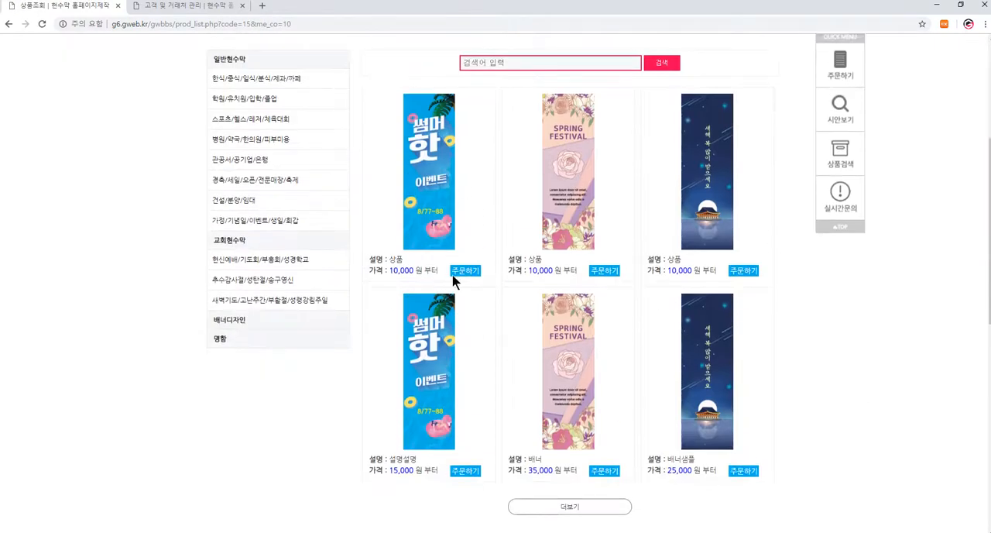
{"action": "left_click", "coordinate": [220, 338]}
{"action": "scroll", "coordinate": [346, 313], "scroll_direction": "down", "scroll_amount": 2}
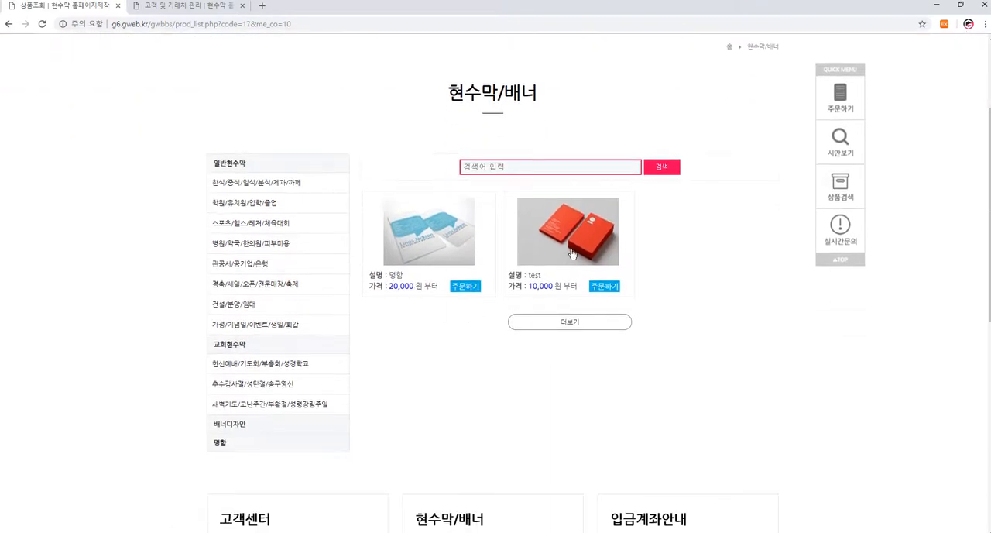
{"action": "scroll", "coordinate": [412, 373], "scroll_direction": "up", "scroll_amount": 2}
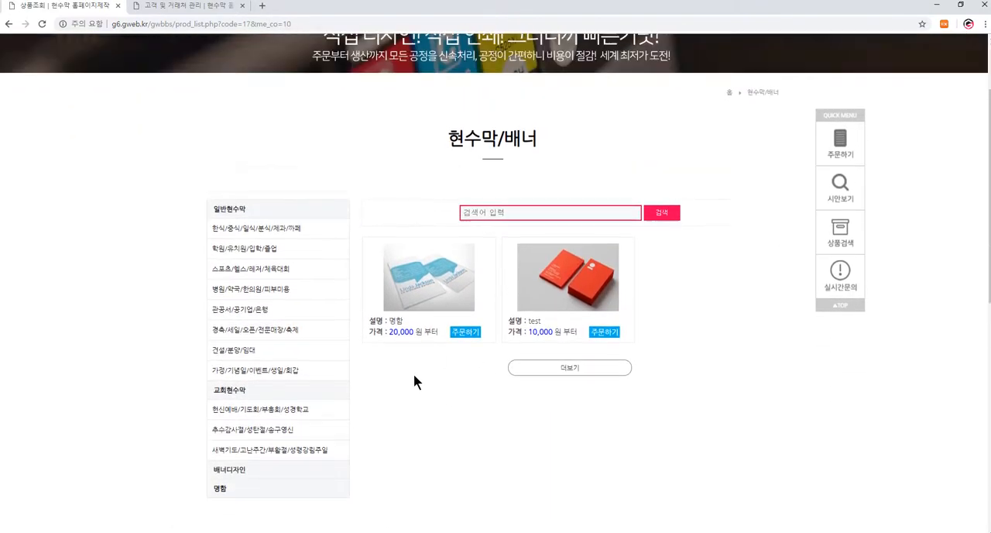
- Go to the customer site's home page, search the products for "te" and look over the matching products
{"action": "left_click", "coordinate": [518, 323]}
{"action": "left_click", "coordinate": [606, 74]}
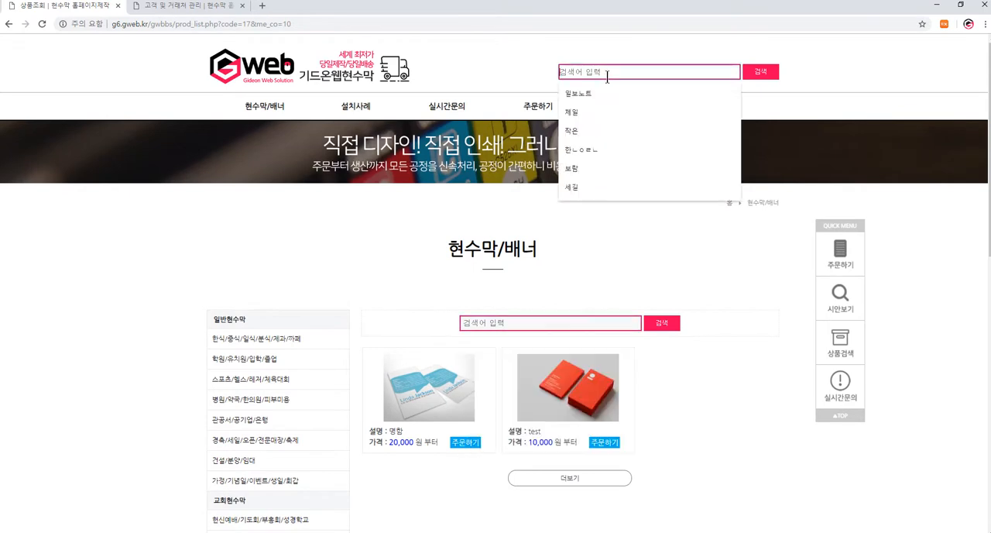
{"action": "left_click", "coordinate": [291, 76]}
{"action": "left_click", "coordinate": [612, 73]}
{"action": "type", "text": "시드"}
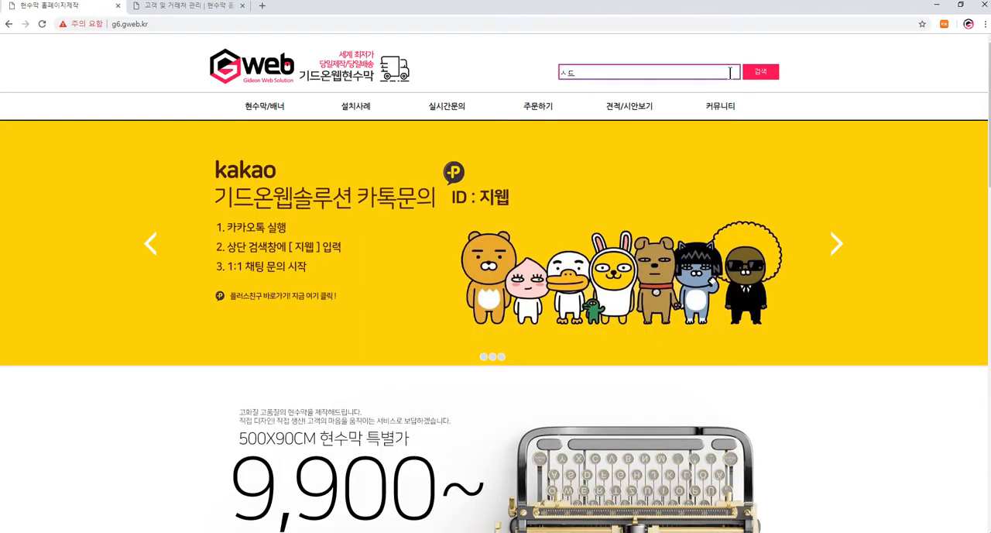
{"action": "key", "text": "BackSpace"}
{"action": "key", "text": "BackSpace"}
{"action": "type", "text": "te"}
{"action": "left_click", "coordinate": [760, 74]}
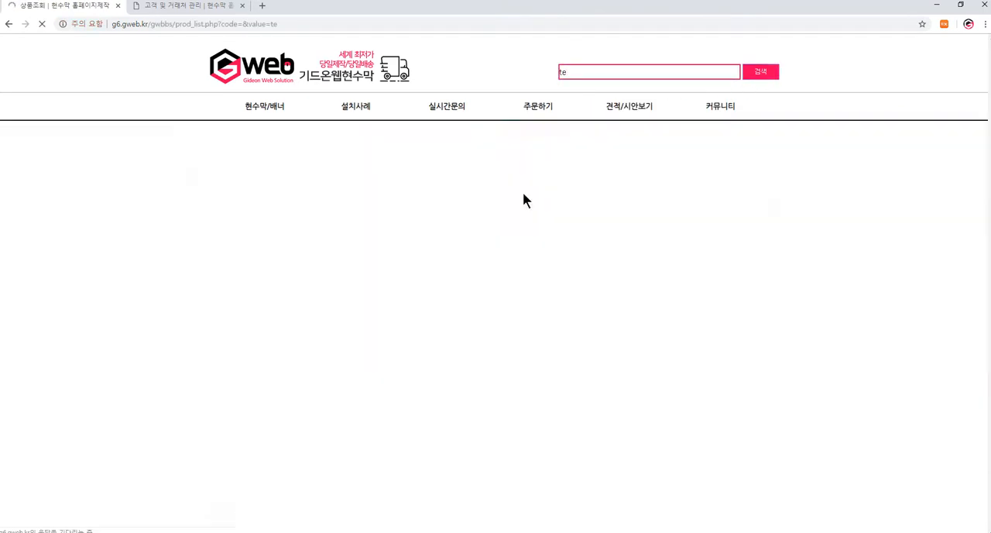
{"action": "scroll", "coordinate": [570, 294], "scroll_direction": "down", "scroll_amount": 2}
{"action": "scroll", "coordinate": [573, 294], "scroll_direction": "up", "scroll_amount": 2}
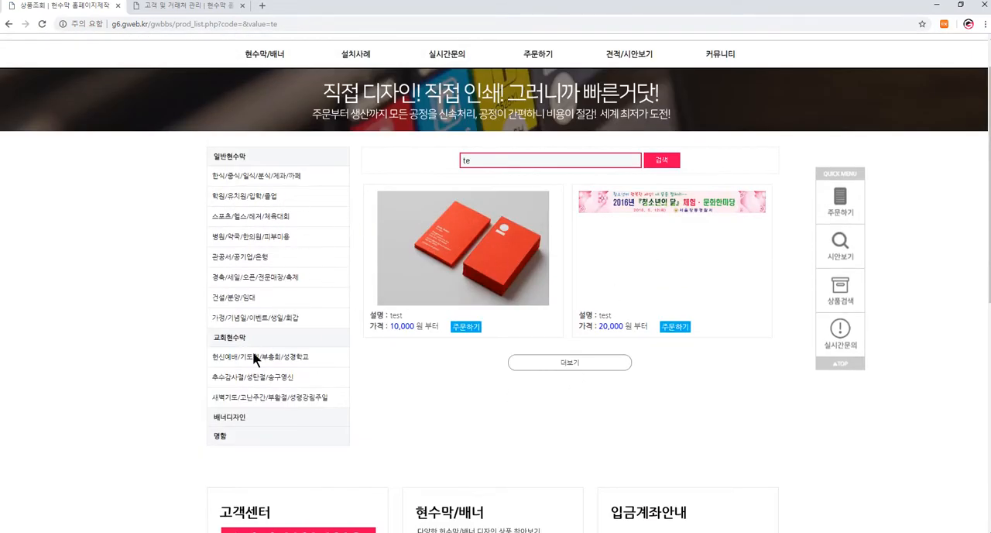
- Switch to the administrator site, open 카테고리관리 and look over the category registration form and category list
{"action": "left_click", "coordinate": [223, 13]}
{"action": "mouse_move", "coordinate": [158, 78]}
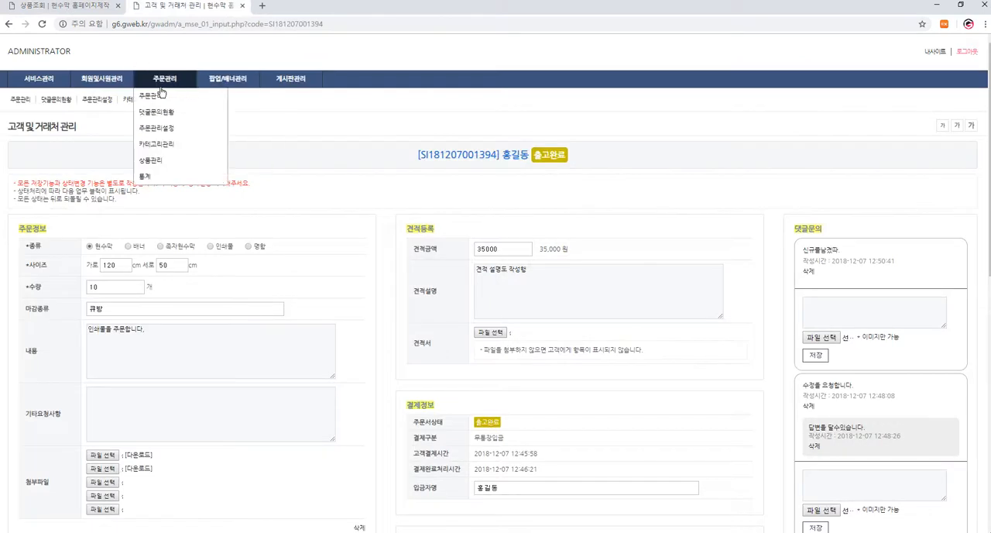
{"action": "left_click", "coordinate": [164, 146]}
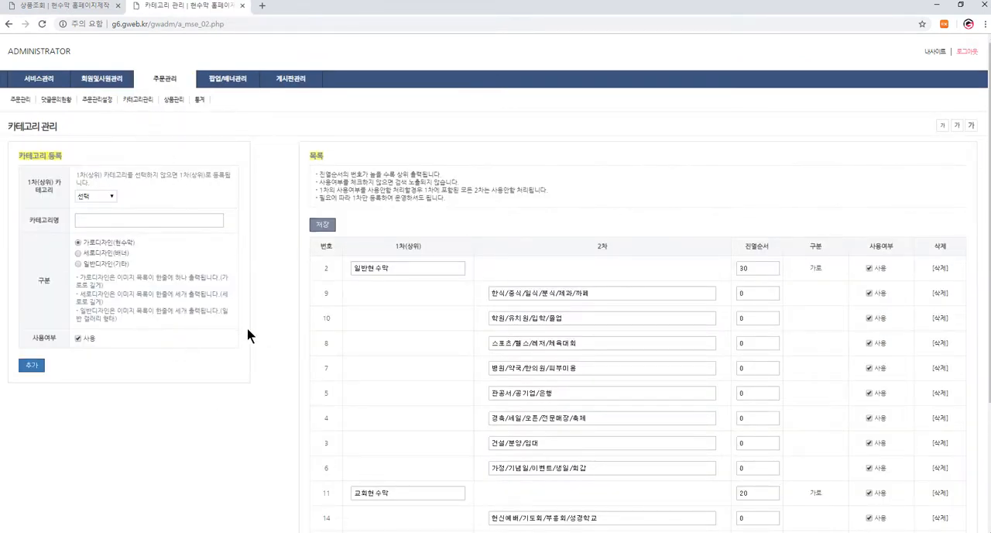
{"action": "scroll", "coordinate": [658, 344], "scroll_direction": "down", "scroll_amount": 3}
{"action": "scroll", "coordinate": [658, 348], "scroll_direction": "up", "scroll_amount": 2}
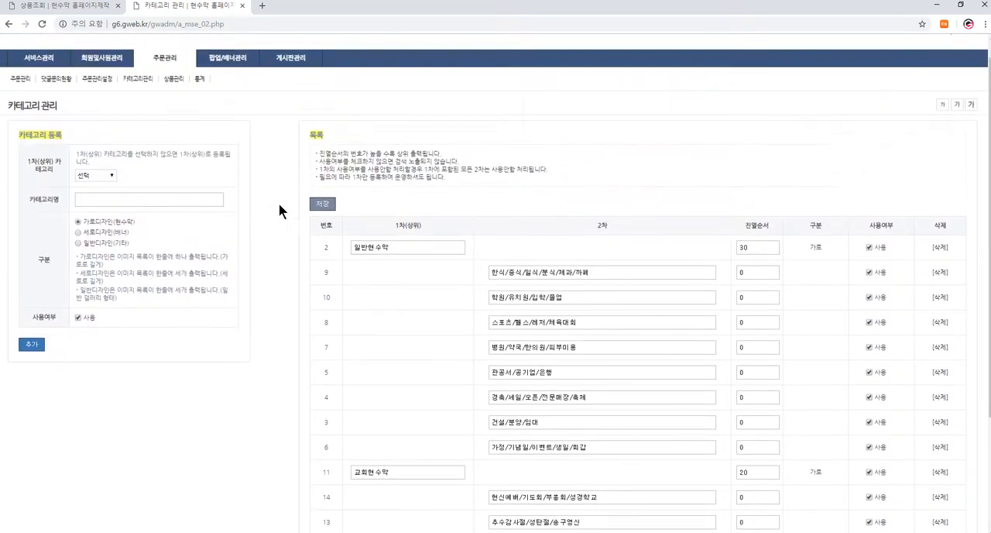
- In the category registration form, choose 일반현수막 as the parent category and try 일반디자인 before returning 구분 to 가로디자인
{"action": "left_click", "coordinate": [96, 175]}
{"action": "left_click", "coordinate": [97, 193]}
{"action": "scroll", "coordinate": [619, 317], "scroll_direction": "down", "scroll_amount": 1}
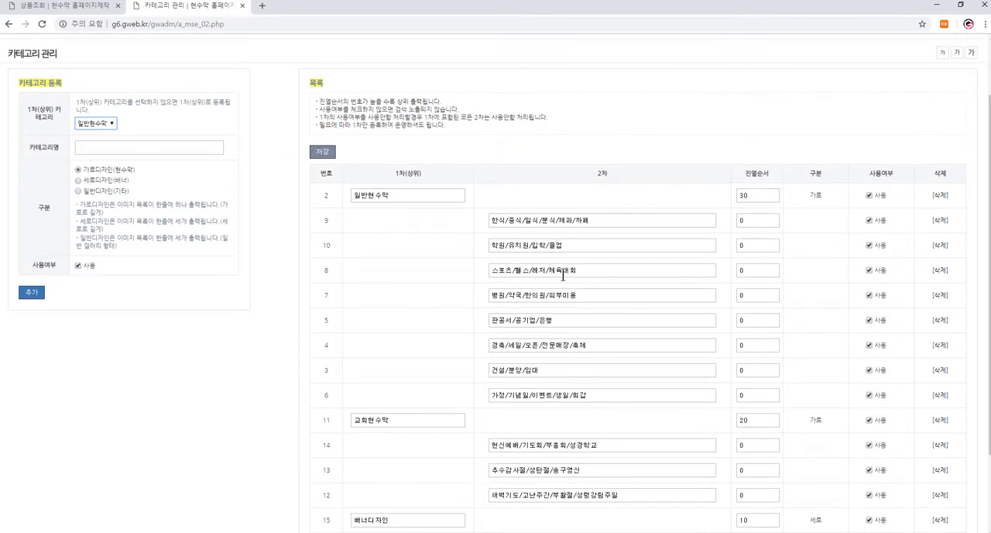
{"action": "left_click", "coordinate": [90, 191]}
{"action": "left_click", "coordinate": [98, 172]}
{"action": "scroll", "coordinate": [564, 259], "scroll_direction": "down", "scroll_amount": 2}
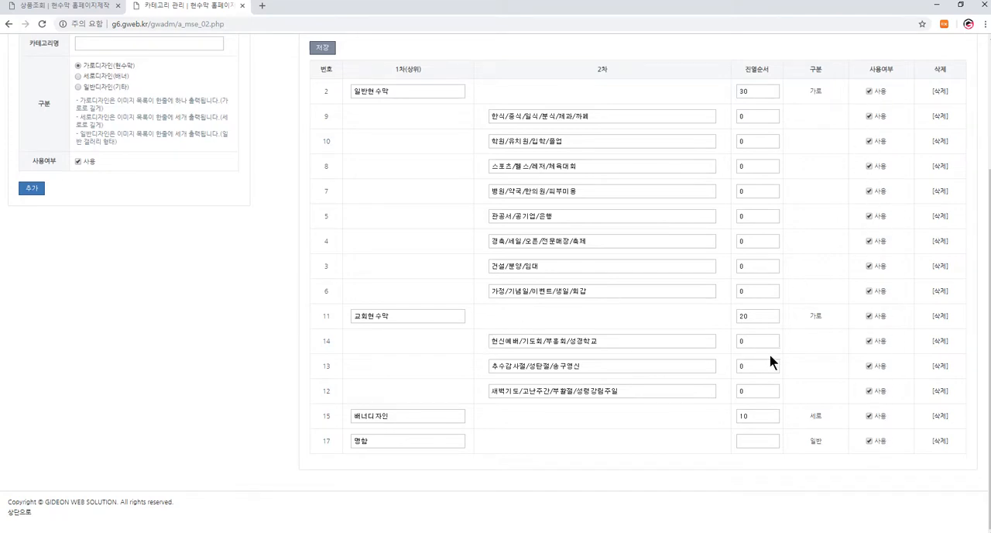
{"action": "scroll", "coordinate": [406, 246], "scroll_direction": "up", "scroll_amount": 3}
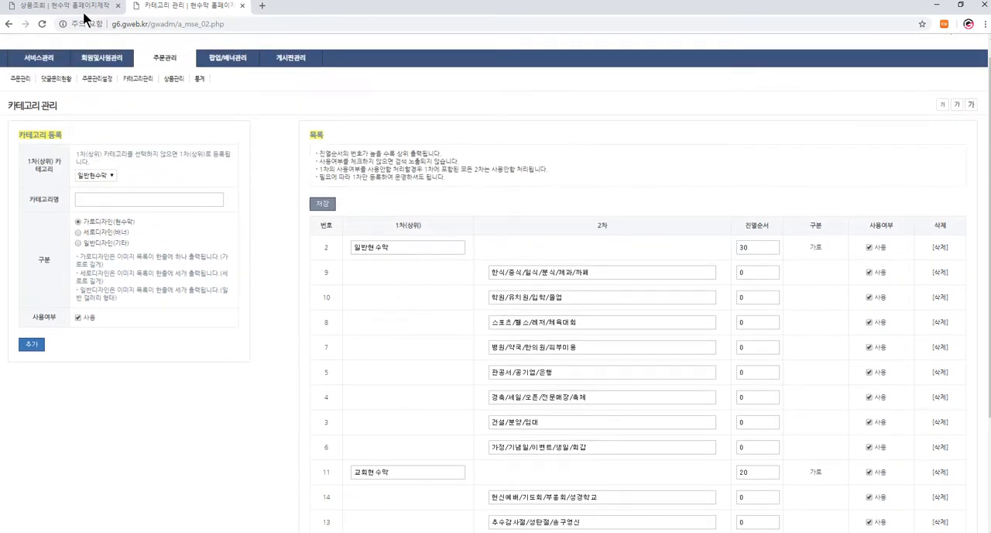
- Look through the registered products in 상품관리 and open the form for registering a new product
{"action": "mouse_move", "coordinate": [165, 58]}
{"action": "left_click", "coordinate": [159, 141]}
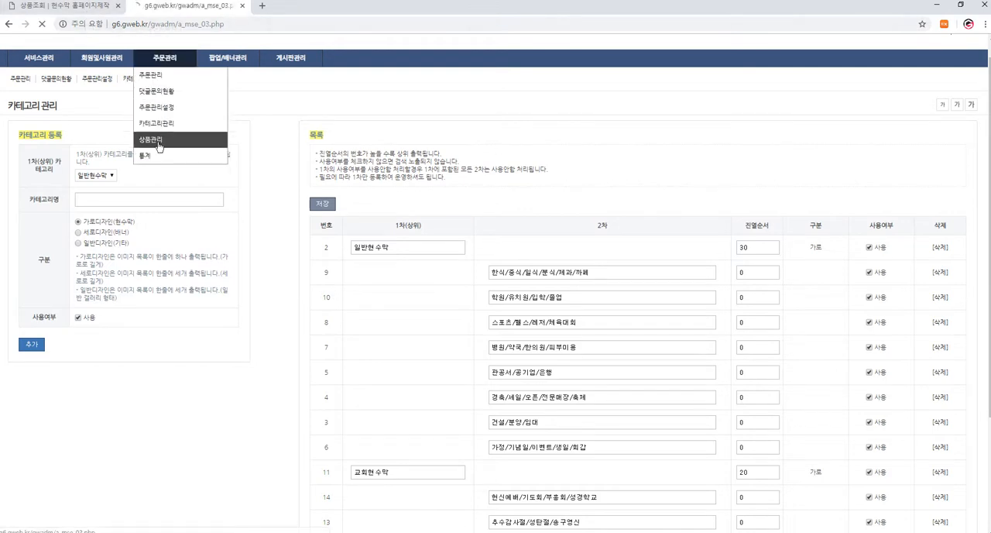
{"action": "scroll", "coordinate": [177, 286], "scroll_direction": "down", "scroll_amount": 2}
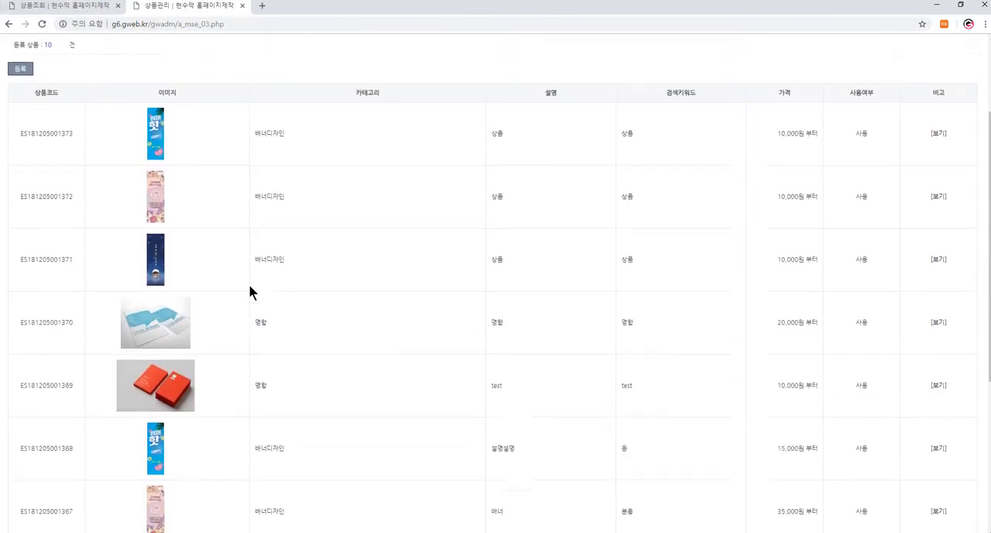
{"action": "scroll", "coordinate": [139, 281], "scroll_direction": "up", "scroll_amount": 2}
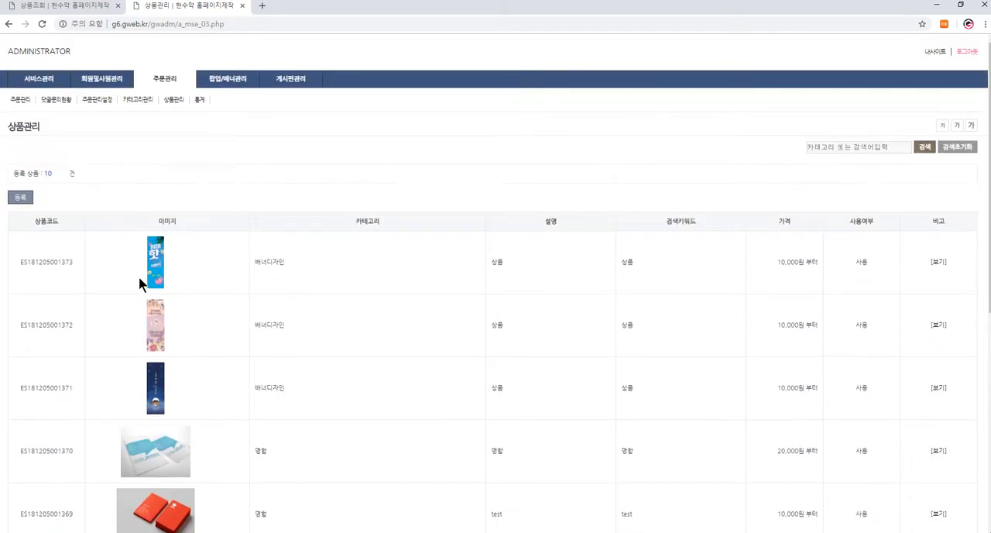
{"action": "left_click", "coordinate": [20, 197]}
- Search the new product's category field for "현수", browse the suggested categories and clear the entry
{"action": "left_click", "coordinate": [175, 235]}
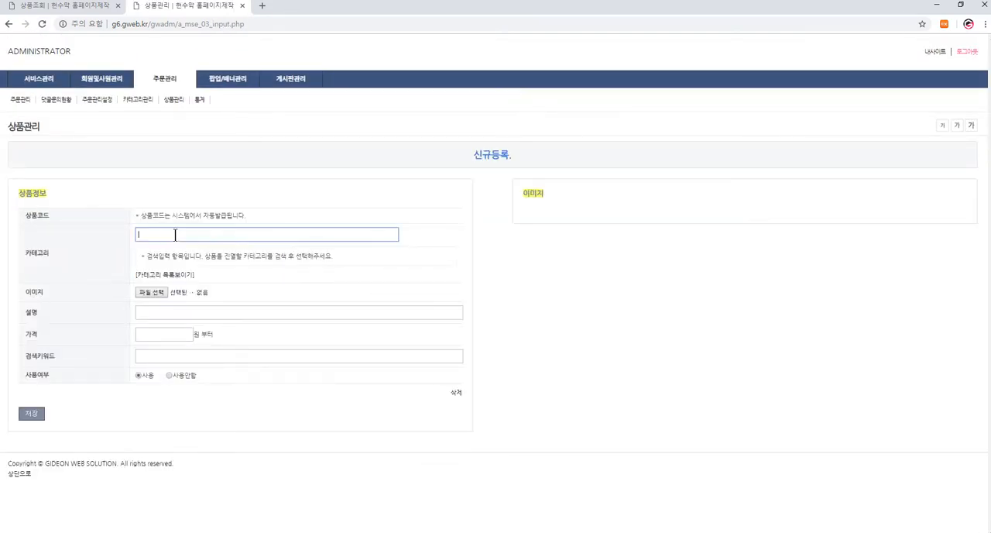
{"action": "type", "text": "gust현순"}
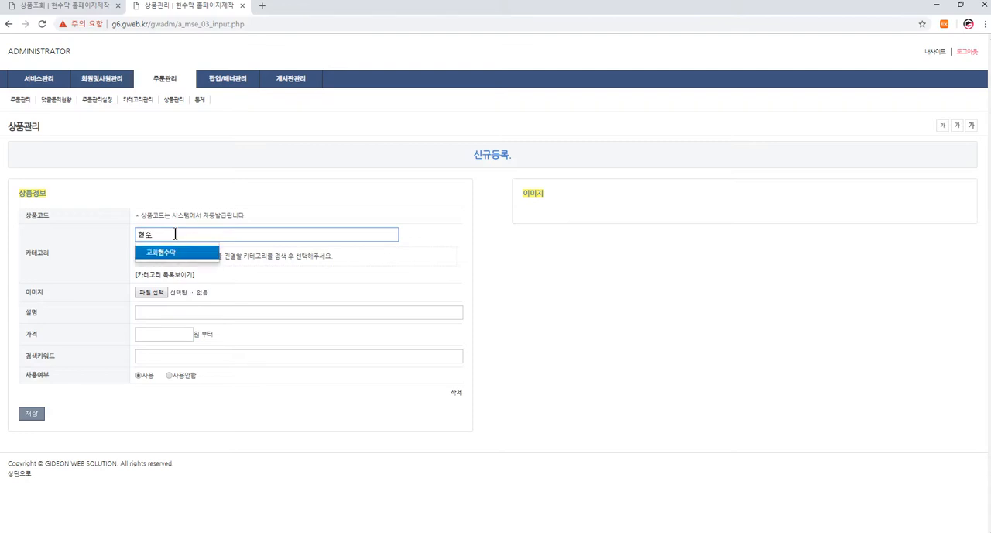
{"action": "key", "text": "BackSpace"}
{"action": "key", "text": "BackSpace"}
{"action": "key", "text": "Down"}
{"action": "key", "text": "Down"}
{"action": "key", "text": "Down"}
{"action": "key", "text": "Up"}
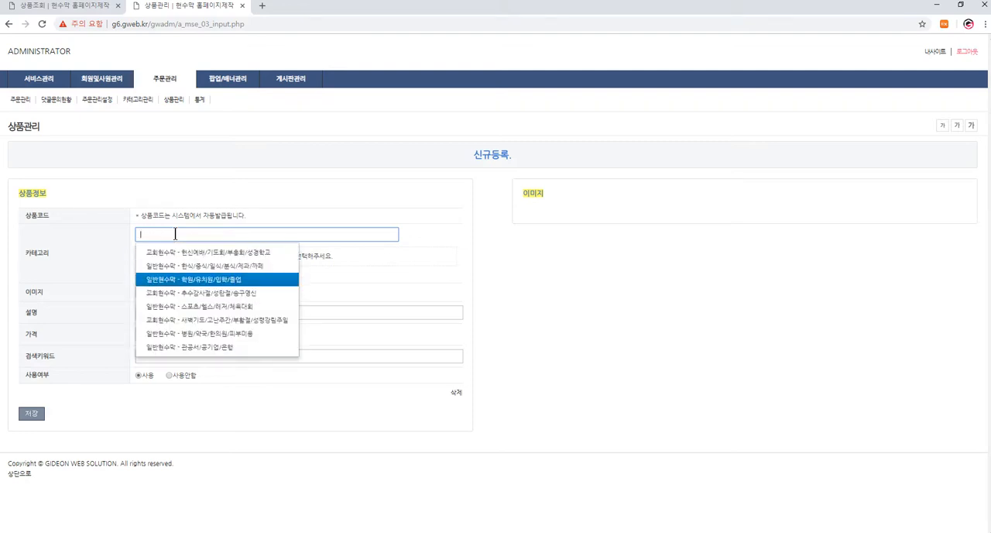
{"action": "key", "text": "Up"}
{"action": "key", "text": "Up"}
{"action": "left_click", "coordinate": [204, 220]}
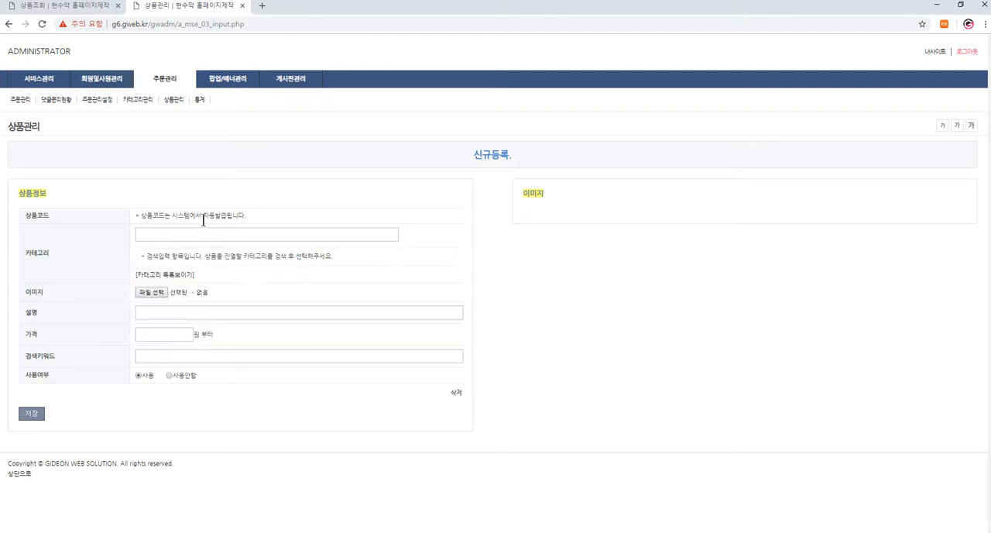
- Show the full category list, assign 경축/세일/오픈/전문매장/축제 to the new product and look over the remaining fields
{"action": "left_click", "coordinate": [173, 277]}
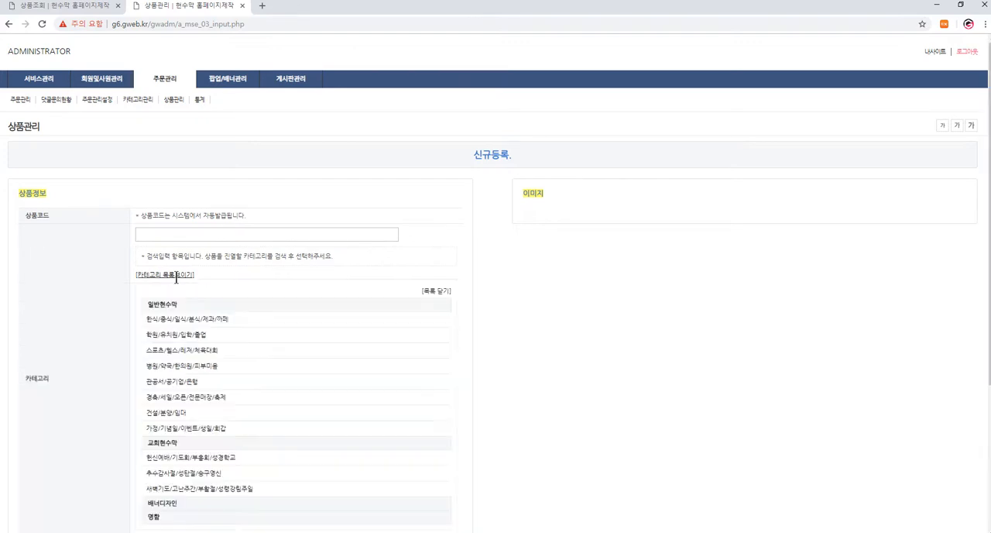
{"action": "left_click", "coordinate": [180, 410]}
{"action": "scroll", "coordinate": [177, 434], "scroll_direction": "down", "scroll_amount": 3}
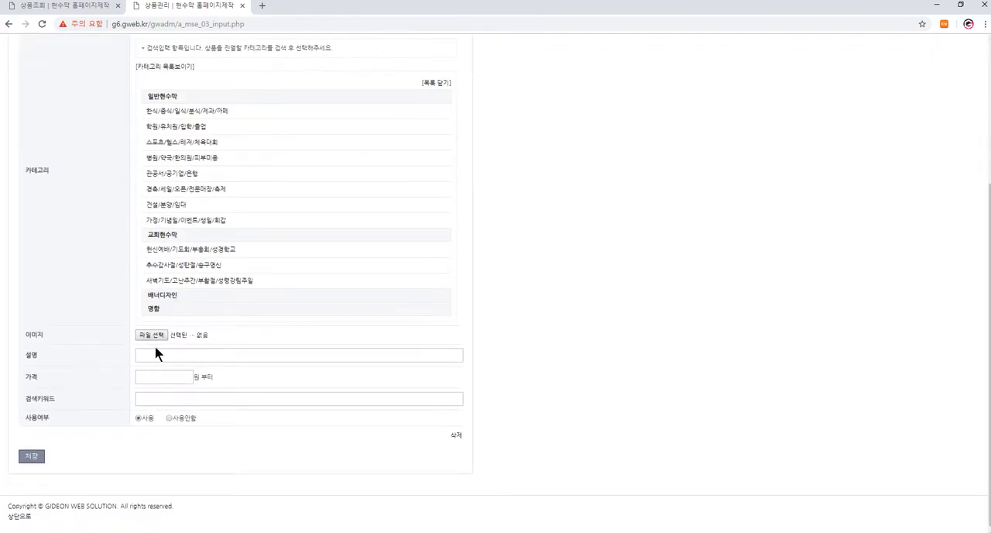
{"action": "left_click", "coordinate": [172, 377]}
{"action": "scroll", "coordinate": [314, 193], "scroll_direction": "up", "scroll_amount": 5}
- Return to the 상품관리 list and examine the first product's detail page and image
{"action": "left_click", "coordinate": [175, 100]}
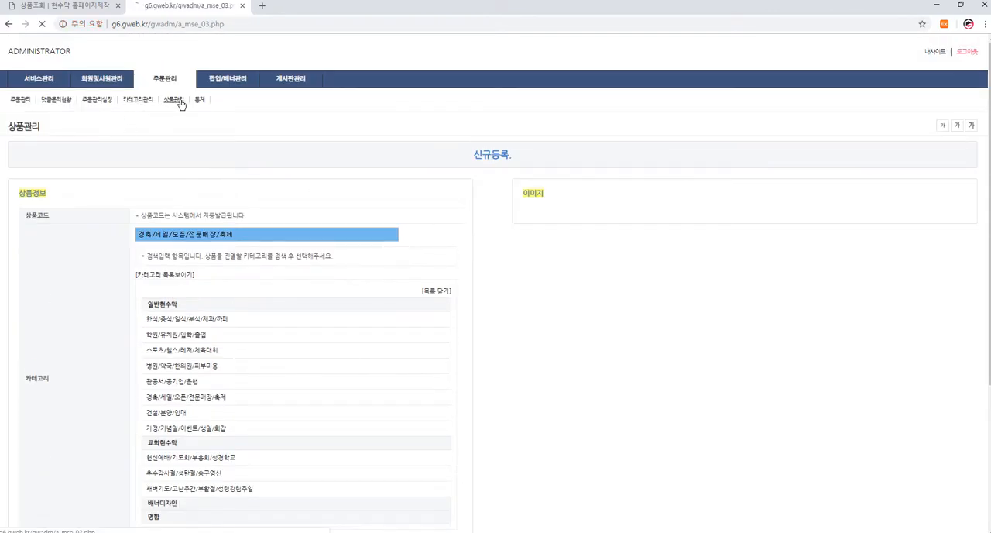
{"action": "left_click", "coordinate": [938, 262]}
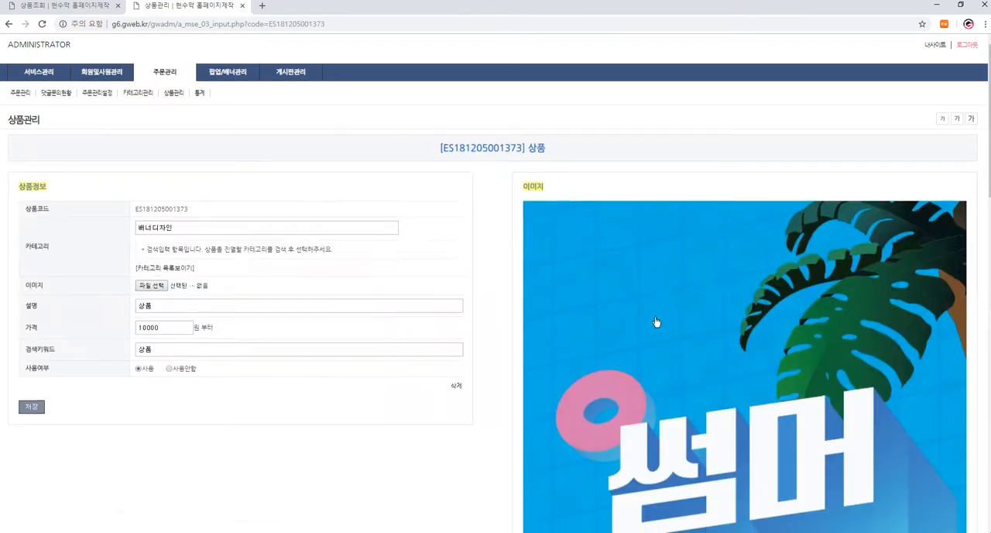
{"action": "scroll", "coordinate": [655, 323], "scroll_direction": "down", "scroll_amount": 5}
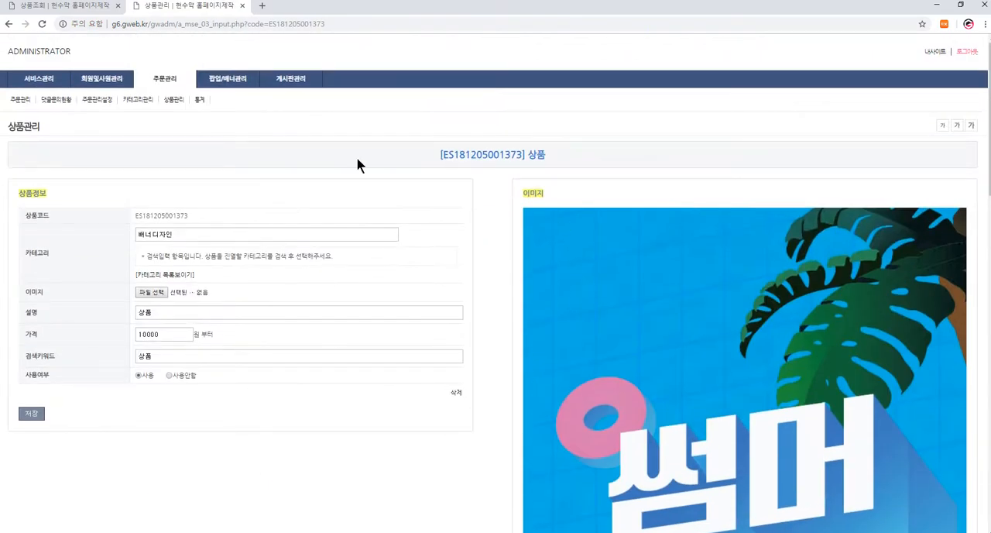
- On the customer site, list the 일반현수막 products and open the order form for the 20,000 won test banner
{"action": "left_click", "coordinate": [55, 10]}
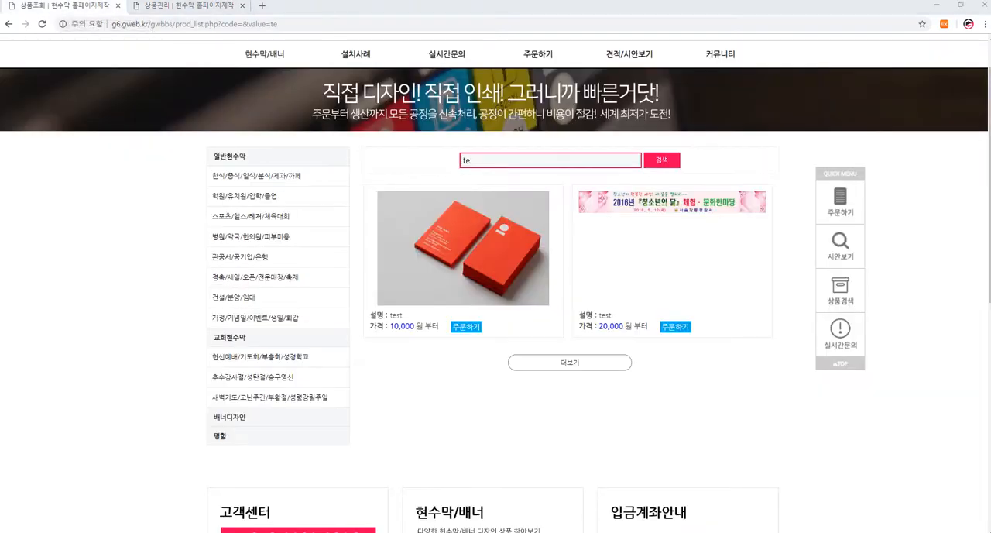
{"action": "left_click", "coordinate": [240, 156]}
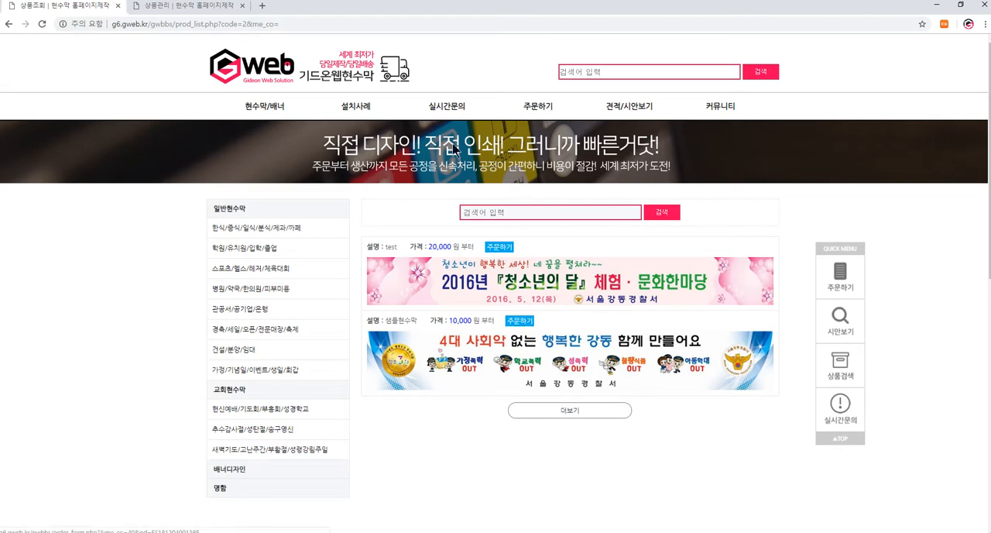
{"action": "left_click", "coordinate": [499, 247]}
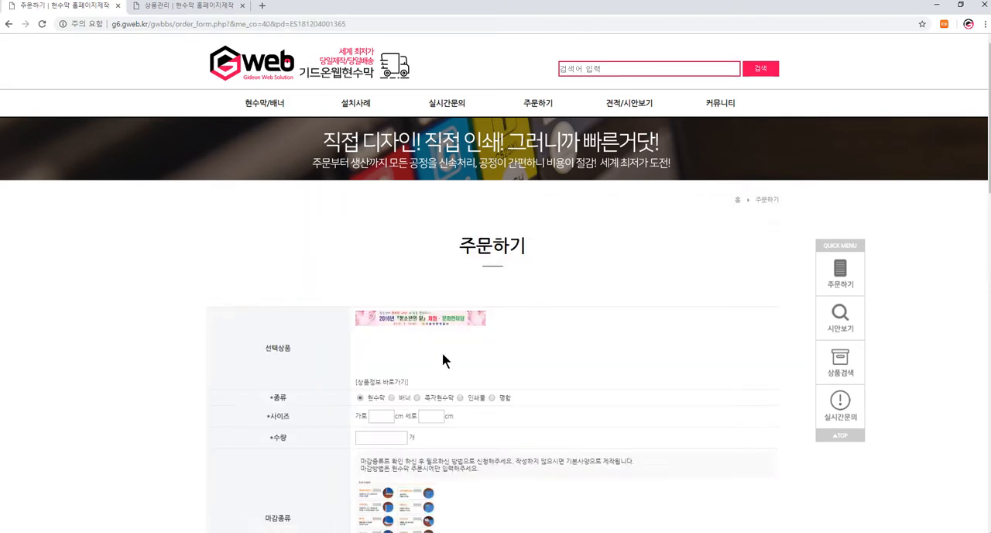
{"action": "scroll", "coordinate": [371, 232], "scroll_direction": "down", "scroll_amount": 2}
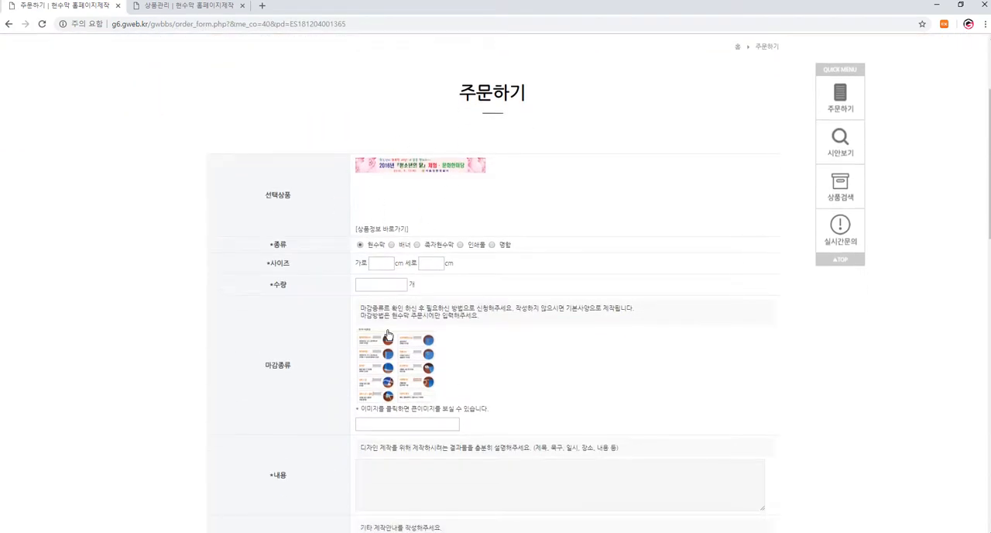
- In the admin's 주문관리, open an order's details and examine the product page linked from its selected product
{"action": "left_click", "coordinate": [192, 8]}
{"action": "mouse_move", "coordinate": [61, 85]}
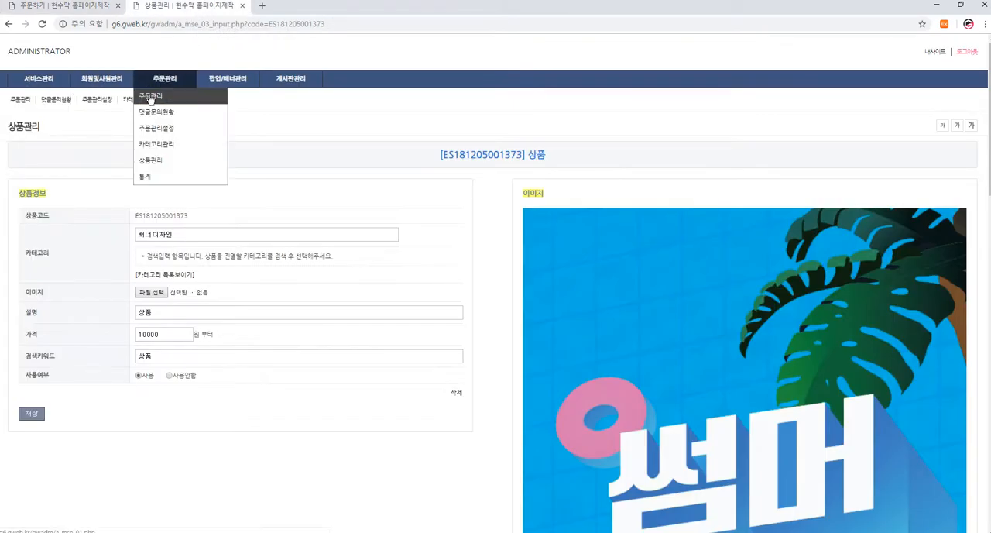
{"action": "left_click", "coordinate": [154, 95]}
{"action": "left_click", "coordinate": [938, 303]}
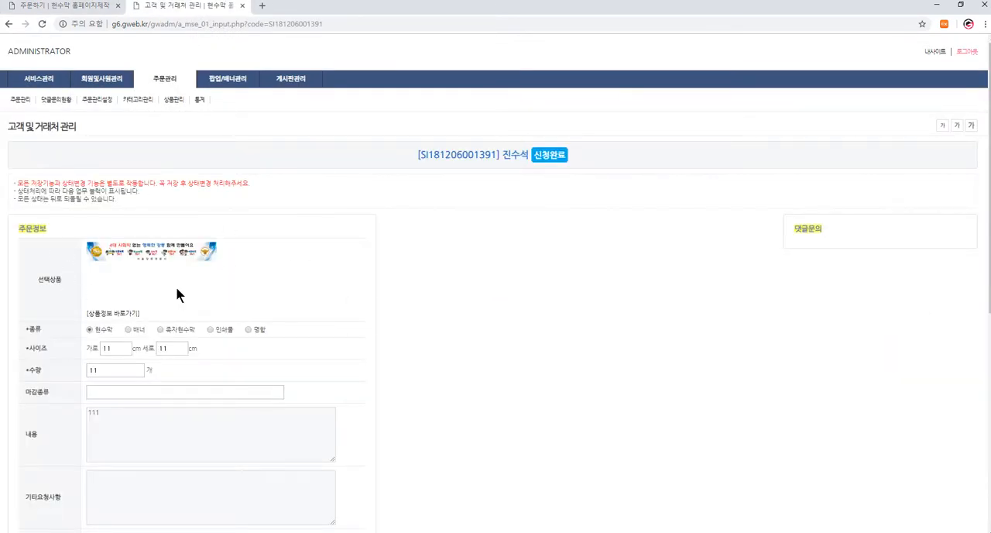
{"action": "left_click", "coordinate": [126, 313]}
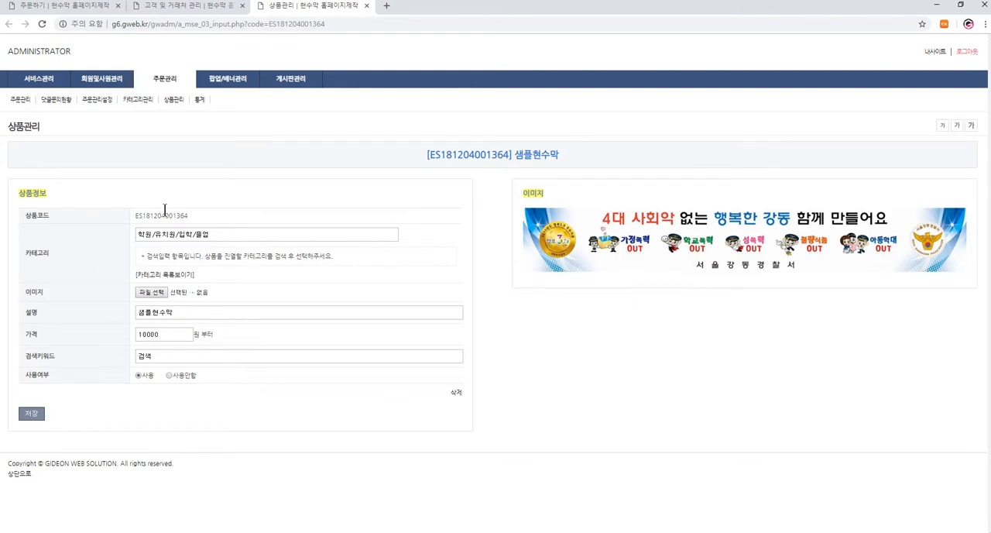
{"action": "mouse_move", "coordinate": [162, 88]}
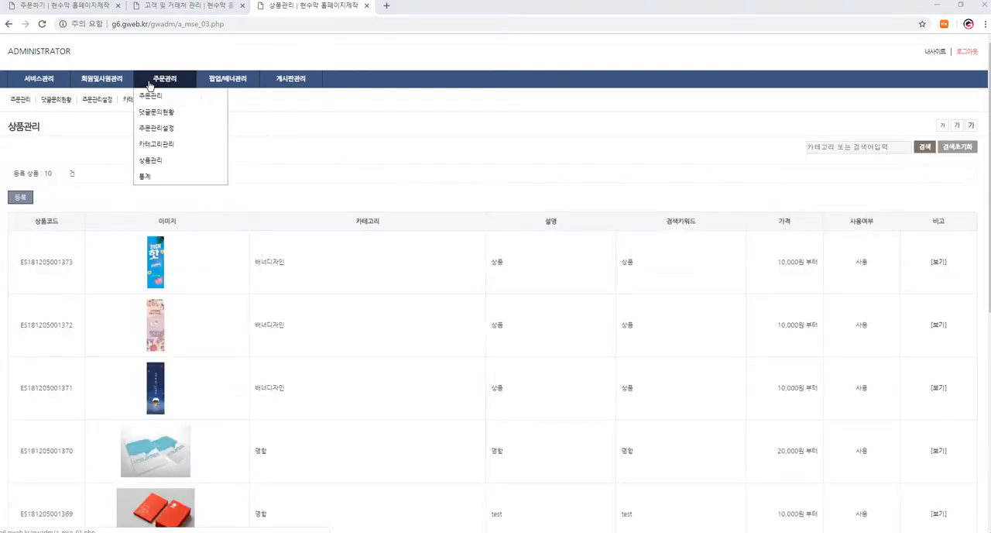
- Open the customer site's 주문하기 form without a selected product and look through its order, attachment and delivery fields
{"action": "left_click", "coordinate": [75, 10]}
{"action": "scroll", "coordinate": [511, 112], "scroll_direction": "up", "scroll_amount": 3}
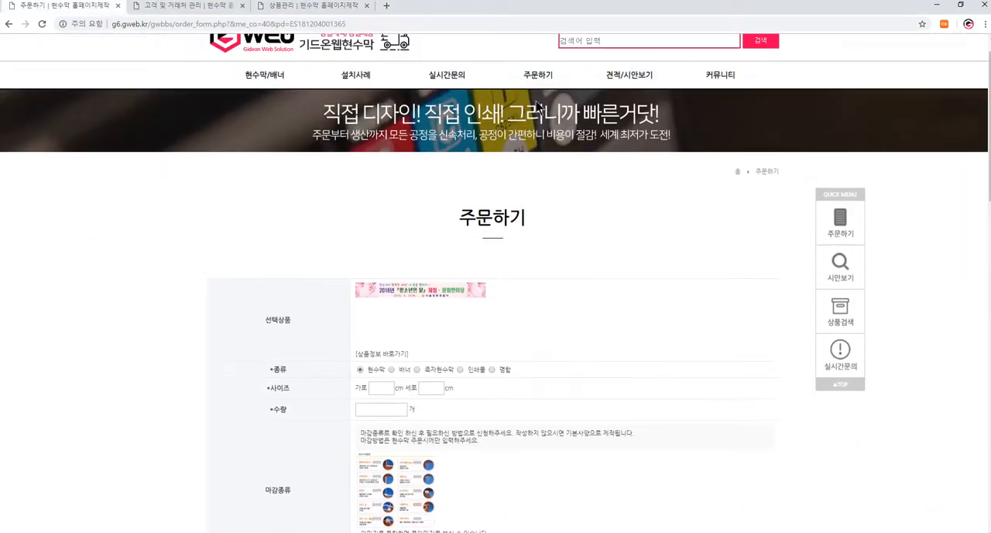
{"action": "left_click", "coordinate": [546, 106]}
{"action": "scroll", "coordinate": [221, 210], "scroll_direction": "down", "scroll_amount": 3}
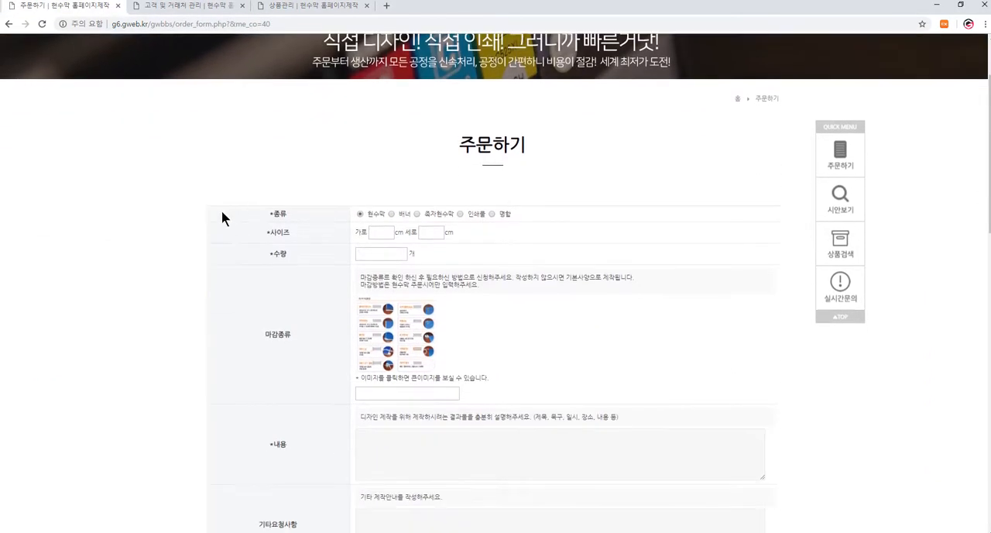
{"action": "scroll", "coordinate": [349, 264], "scroll_direction": "down", "scroll_amount": 3}
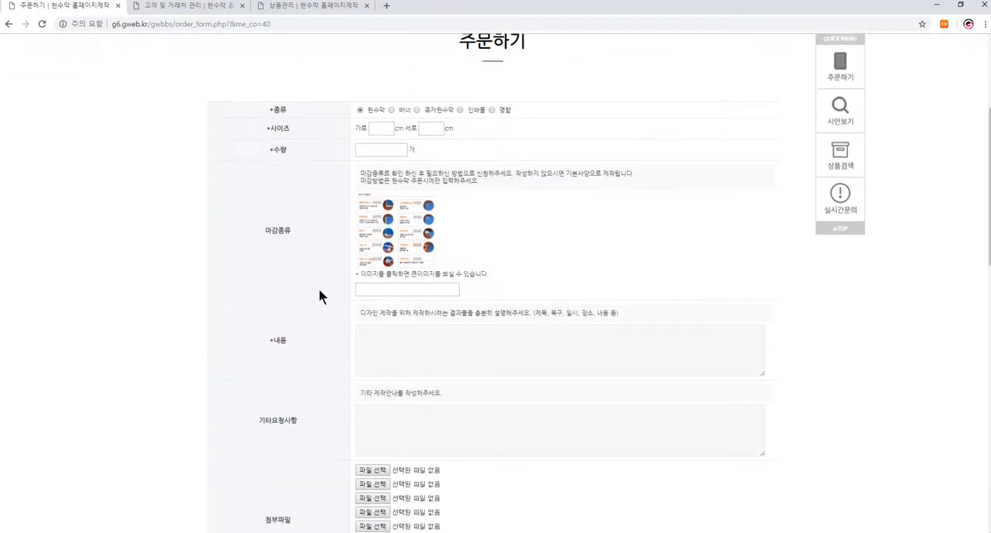
{"action": "scroll", "coordinate": [442, 217], "scroll_direction": "down", "scroll_amount": 3}
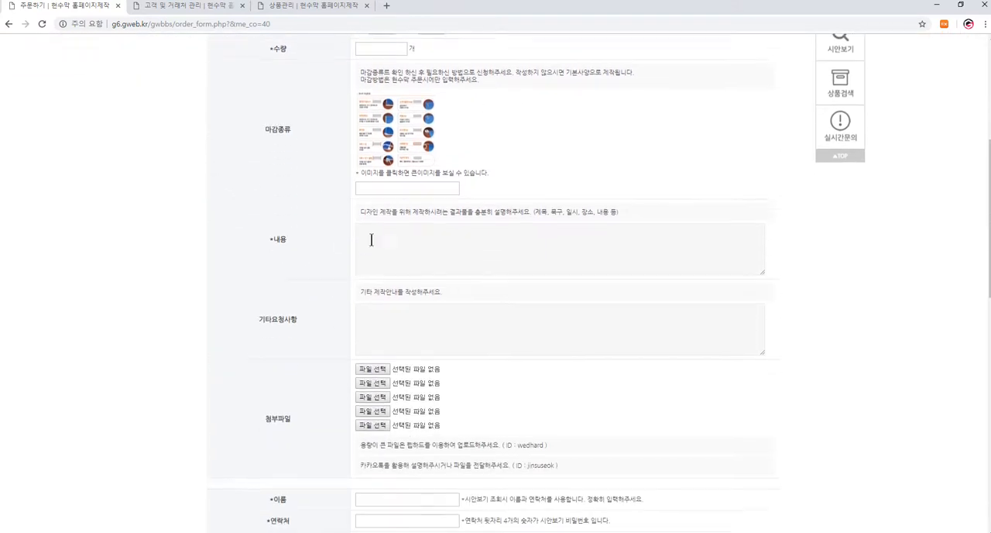
{"action": "scroll", "coordinate": [410, 288], "scroll_direction": "down", "scroll_amount": 3}
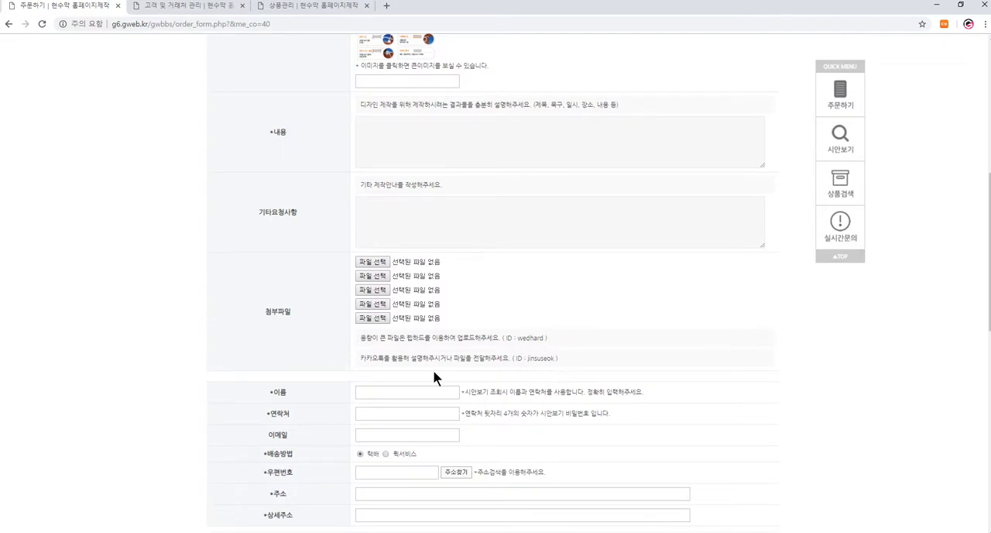
{"action": "scroll", "coordinate": [496, 166], "scroll_direction": "up", "scroll_amount": 5}
{"action": "scroll", "coordinate": [477, 387], "scroll_direction": "down", "scroll_amount": 4}
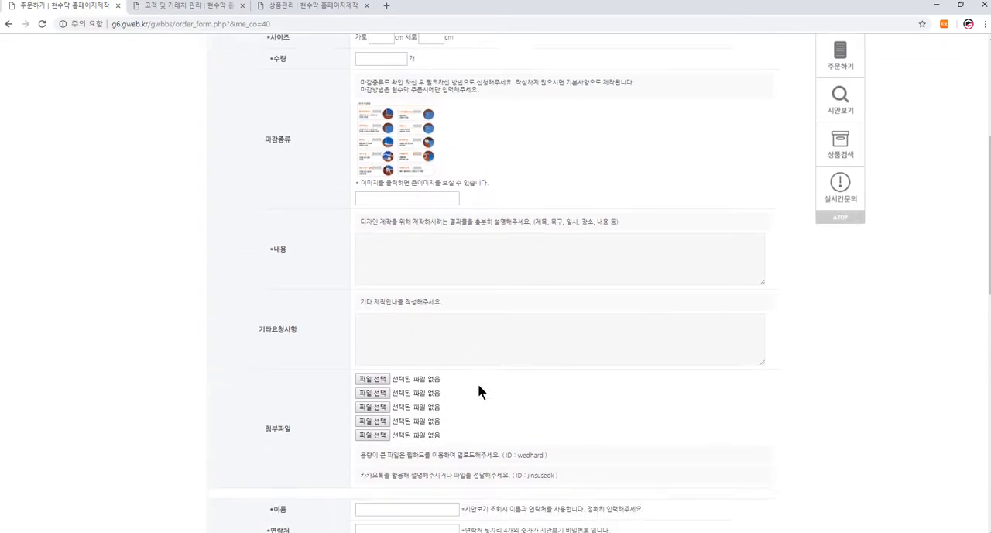
{"action": "scroll", "coordinate": [505, 372], "scroll_direction": "up", "scroll_amount": 6}
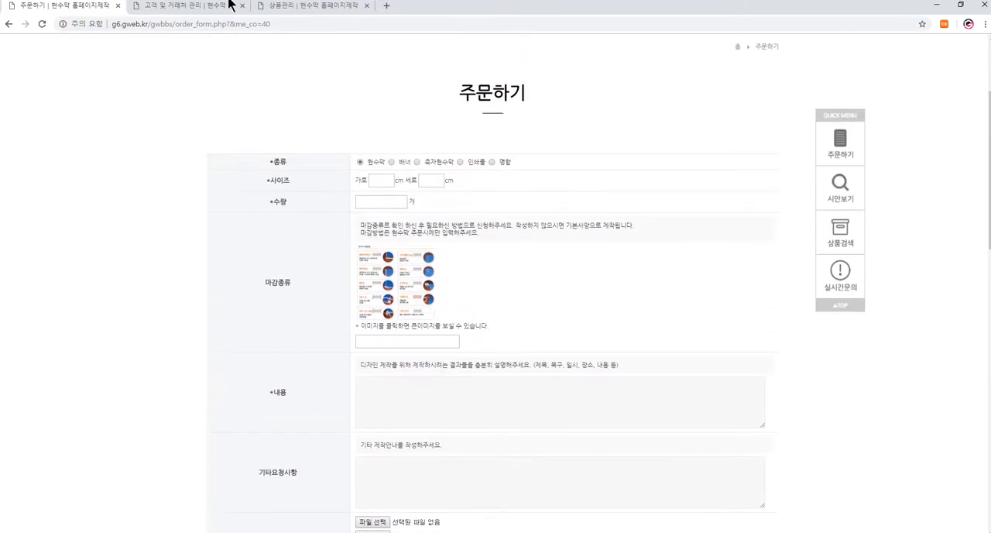
- Open 주문관리설정 in the admin and compare its 주문종류 entries with the types on the customer order form
{"action": "left_click", "coordinate": [199, 8]}
{"action": "mouse_move", "coordinate": [164, 78]}
{"action": "left_click", "coordinate": [157, 129]}
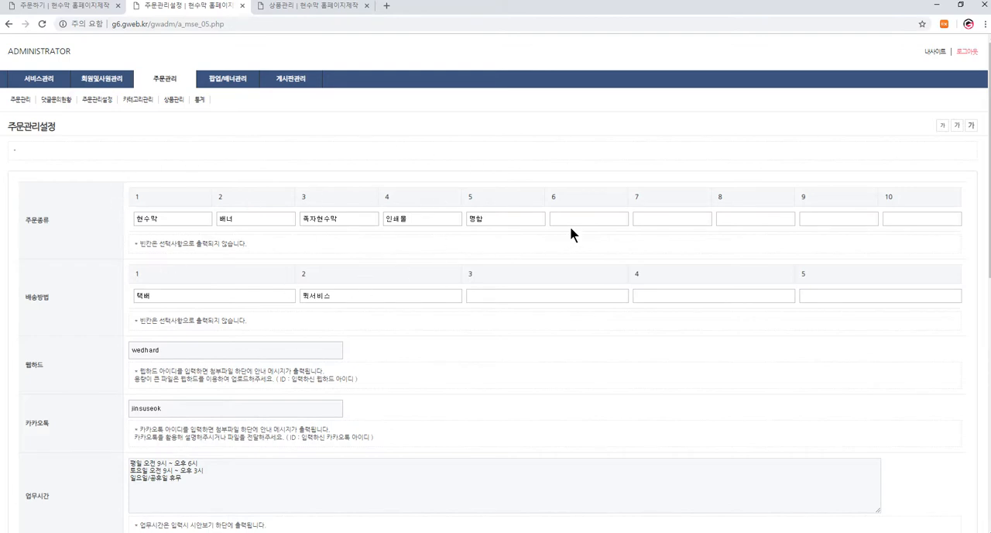
{"action": "left_click", "coordinate": [597, 219]}
{"action": "left_click", "coordinate": [813, 218]}
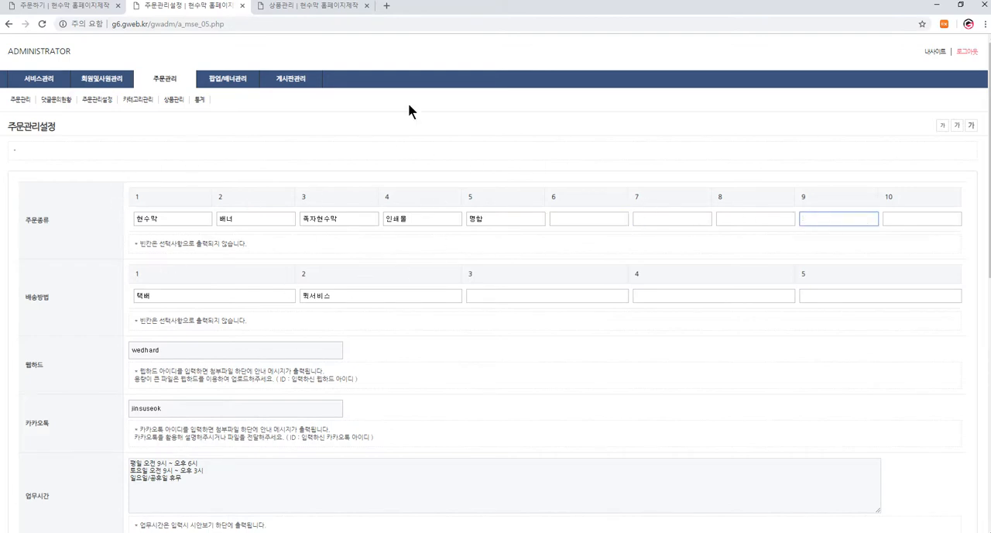
{"action": "left_click", "coordinate": [76, 7]}
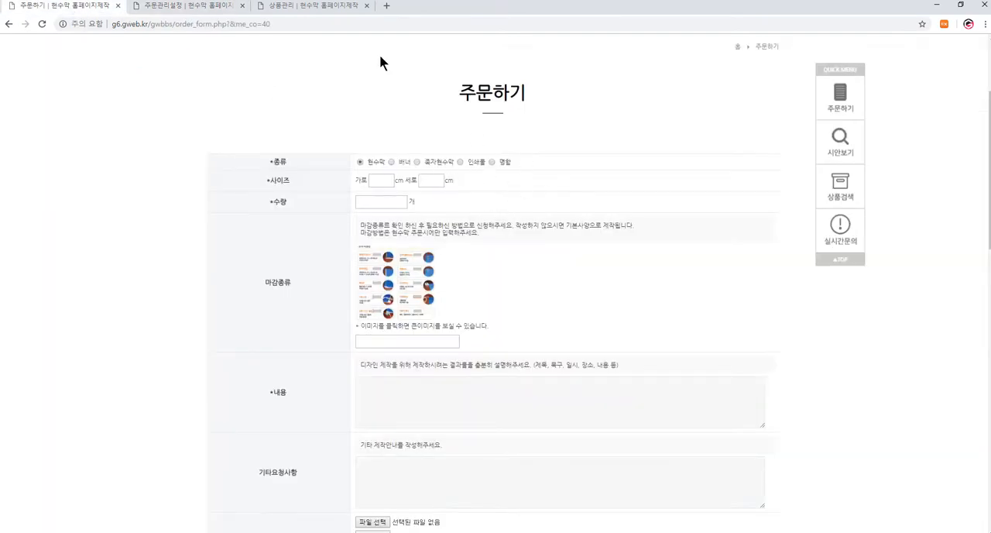
- Add 새로운 as the sixth order type under 주문종류
{"action": "left_click", "coordinate": [151, 7]}
{"action": "left_click", "coordinate": [573, 219]}
{"action": "type", "text": "tof"}
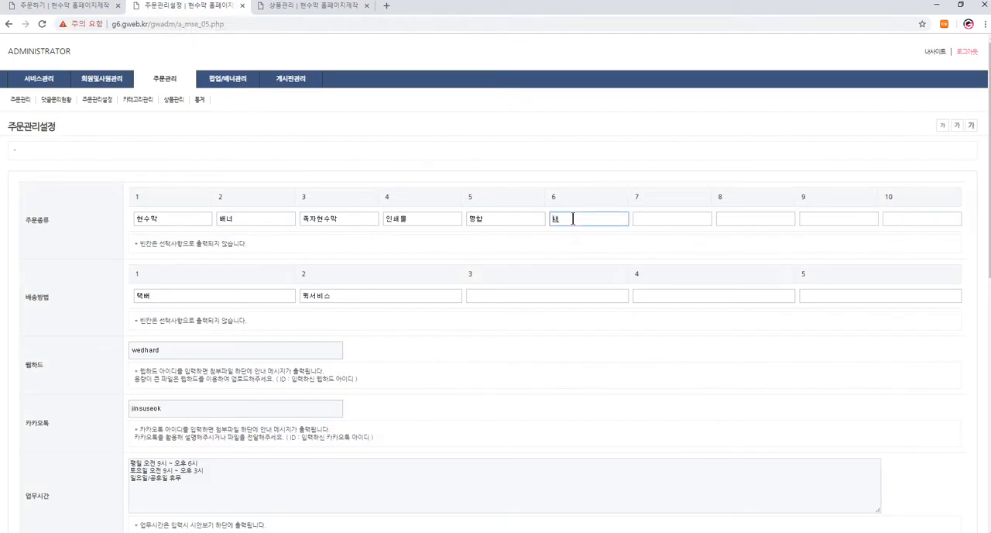
{"action": "type", "text": "hqo"}
- Look through the remaining order settings, including business hours, account information, guidance texts, the enlarged finishing image and notification recipients
{"action": "scroll", "coordinate": [217, 364], "scroll_direction": "down", "scroll_amount": 1}
{"action": "scroll", "coordinate": [217, 363], "scroll_direction": "down", "scroll_amount": 2}
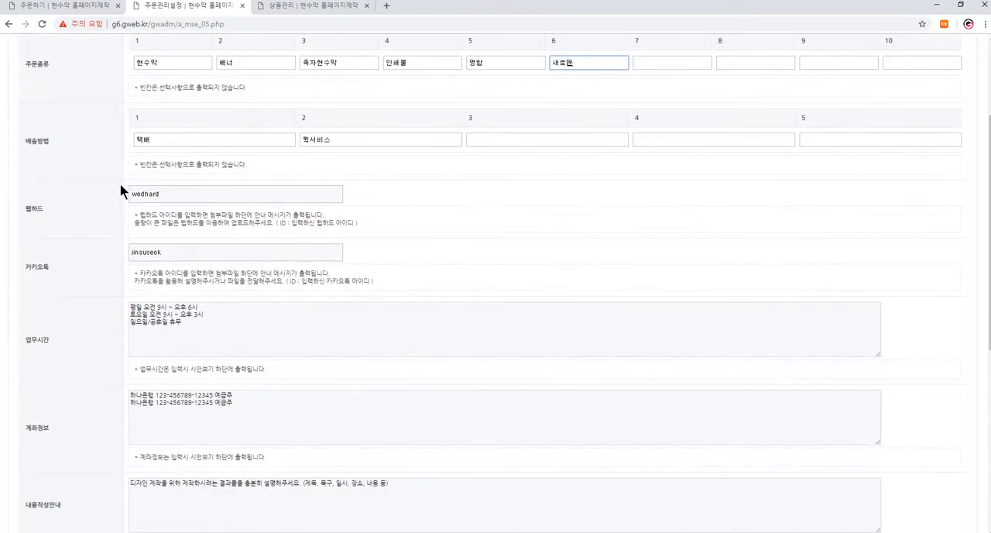
{"action": "scroll", "coordinate": [194, 404], "scroll_direction": "down", "scroll_amount": 5}
{"action": "scroll", "coordinate": [201, 460], "scroll_direction": "down", "scroll_amount": 1}
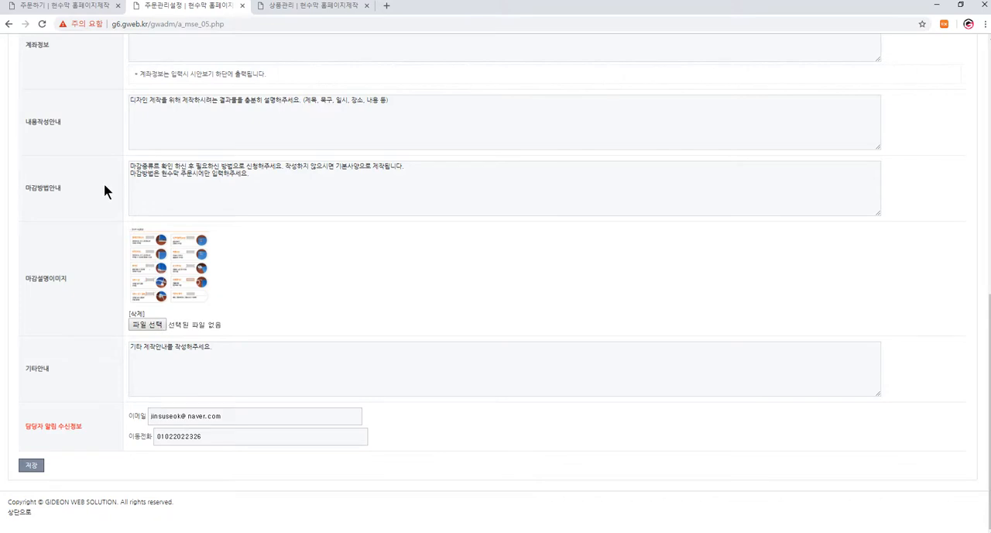
{"action": "scroll", "coordinate": [227, 171], "scroll_direction": "up", "scroll_amount": 7}
{"action": "left_click_drag", "start_coordinate": [282, 171], "coordinate": [94, 141]}
{"action": "left_click", "coordinate": [132, 372]}
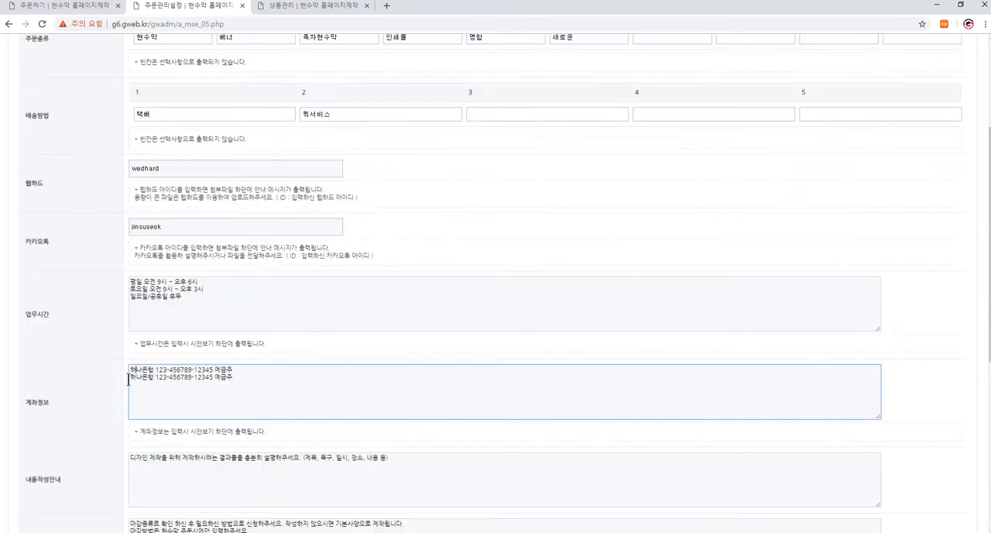
{"action": "scroll", "coordinate": [121, 349], "scroll_direction": "down", "scroll_amount": 4}
{"action": "left_click", "coordinate": [257, 326]}
{"action": "left_click", "coordinate": [177, 422]}
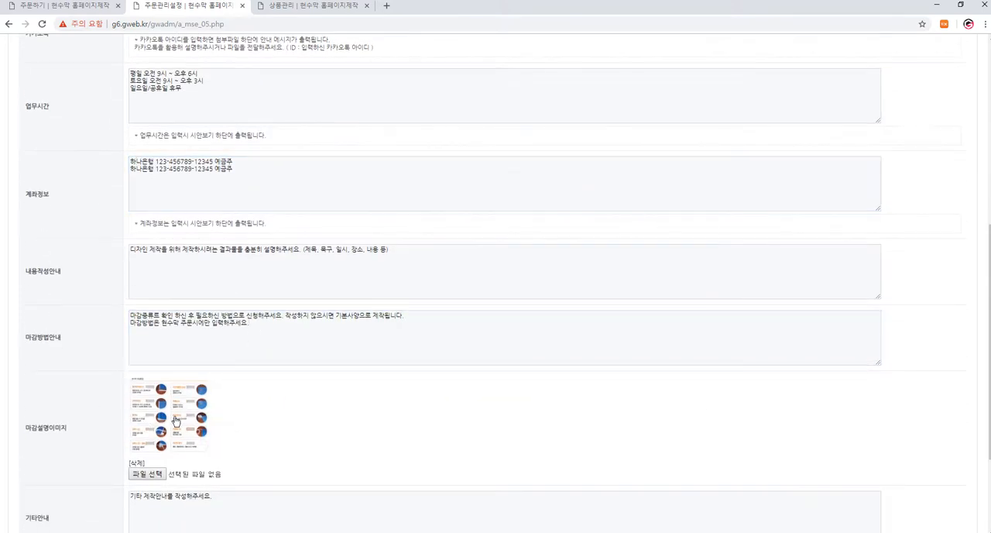
{"action": "left_click", "coordinate": [692, 124]}
{"action": "scroll", "coordinate": [147, 470], "scroll_direction": "down", "scroll_amount": 3}
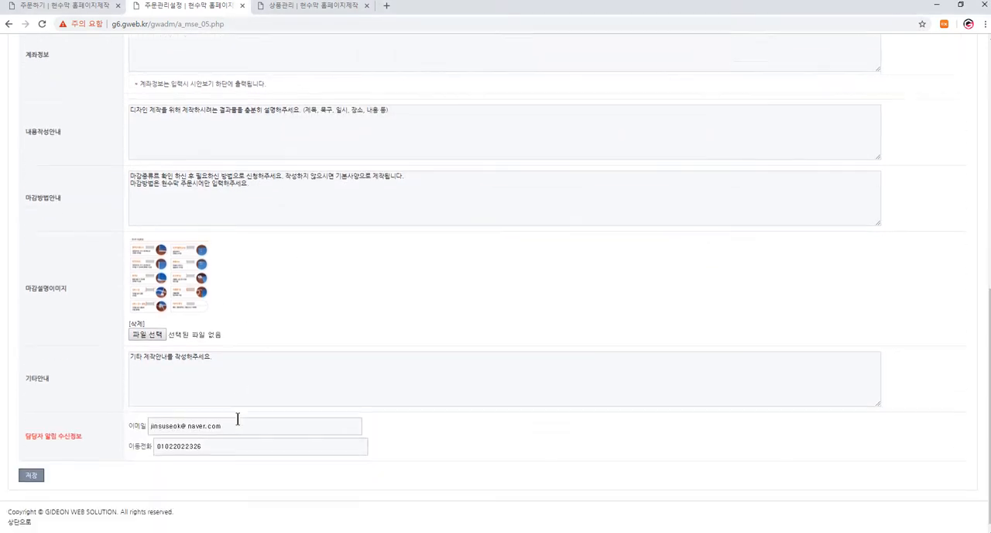
- Save the order settings and reload the customer order form to check the 새로운 type
{"action": "left_click", "coordinate": [31, 466]}
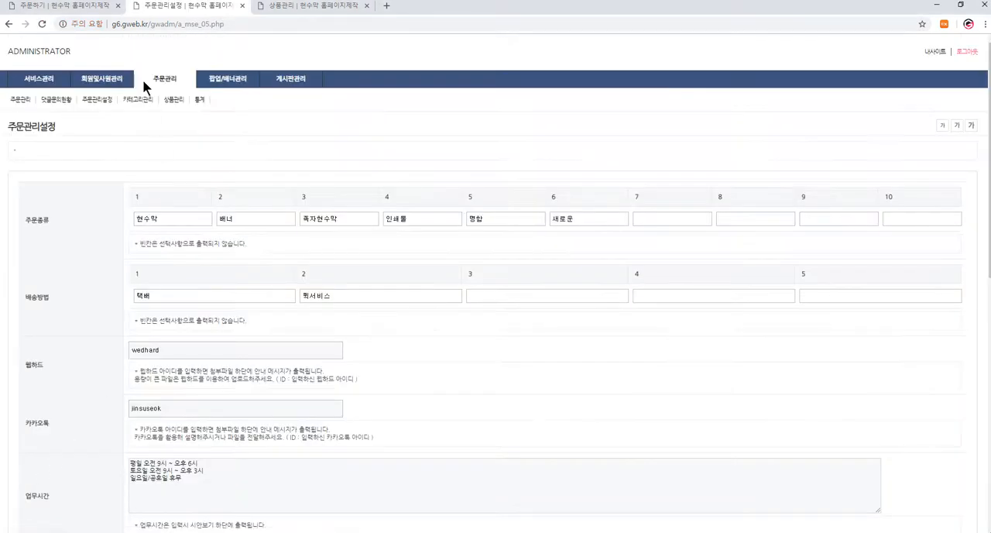
{"action": "left_click", "coordinate": [47, 9]}
{"action": "key", "text": "F5"}
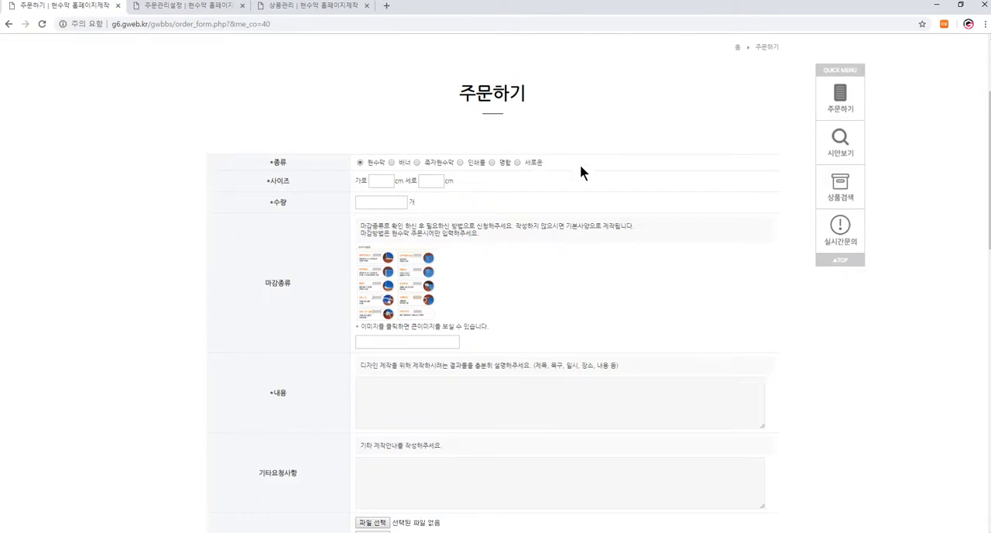
- Remove 새로운 from the sixth 주문종류 field, save the settings and reload the customer order form
{"action": "left_click", "coordinate": [203, 7]}
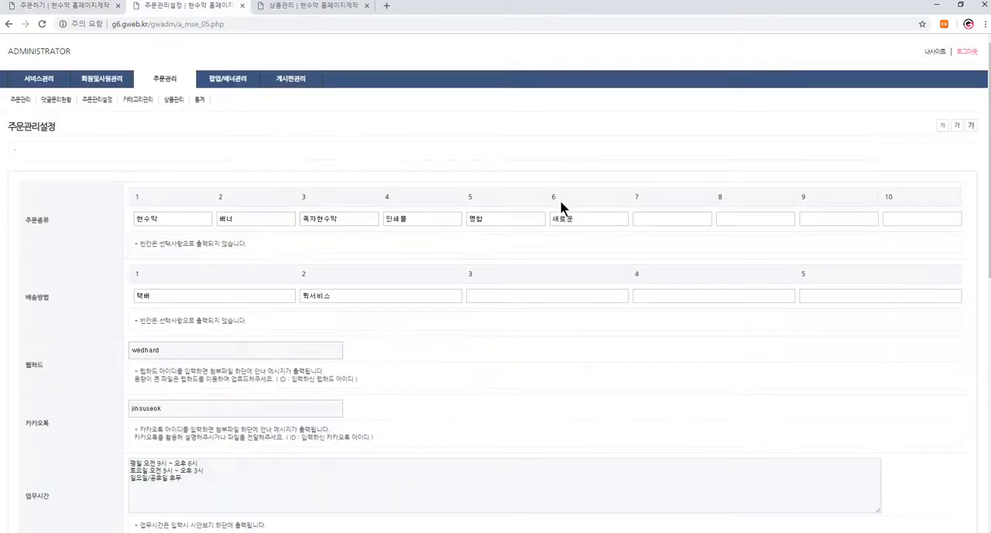
{"action": "left_click", "coordinate": [579, 217]}
{"action": "left_click_drag", "start_coordinate": [580, 217], "coordinate": [509, 217]}
{"action": "key", "text": "BackSpace"}
{"action": "scroll", "coordinate": [59, 393], "scroll_direction": "down", "scroll_amount": 6}
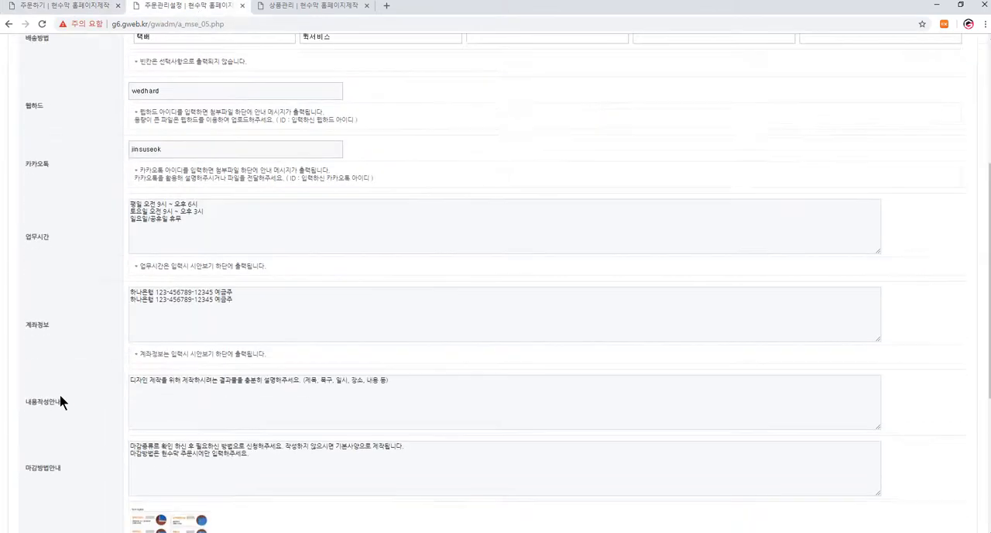
{"action": "scroll", "coordinate": [32, 485], "scroll_direction": "down", "scroll_amount": 1}
{"action": "left_click", "coordinate": [31, 464]}
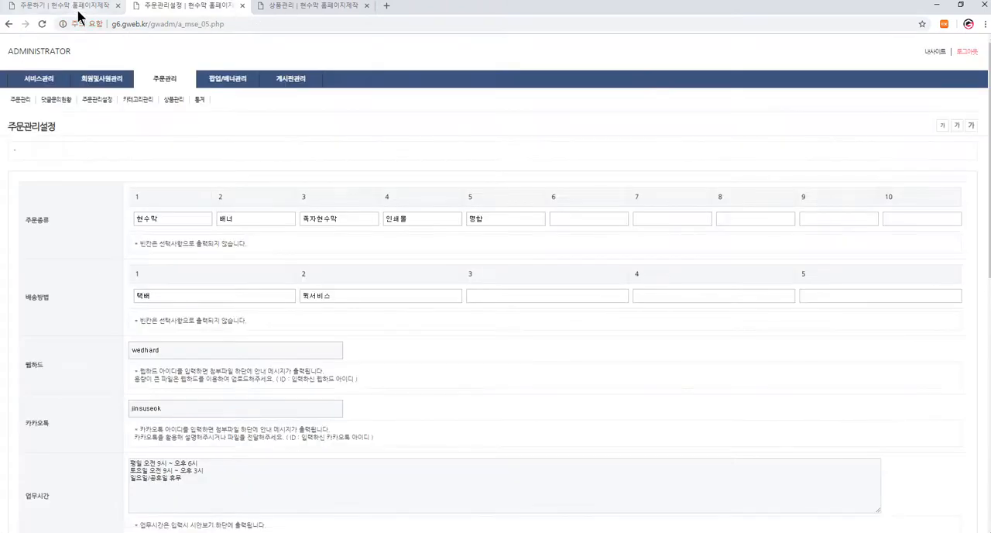
{"action": "left_click", "coordinate": [77, 7]}
{"action": "key", "text": "F5"}
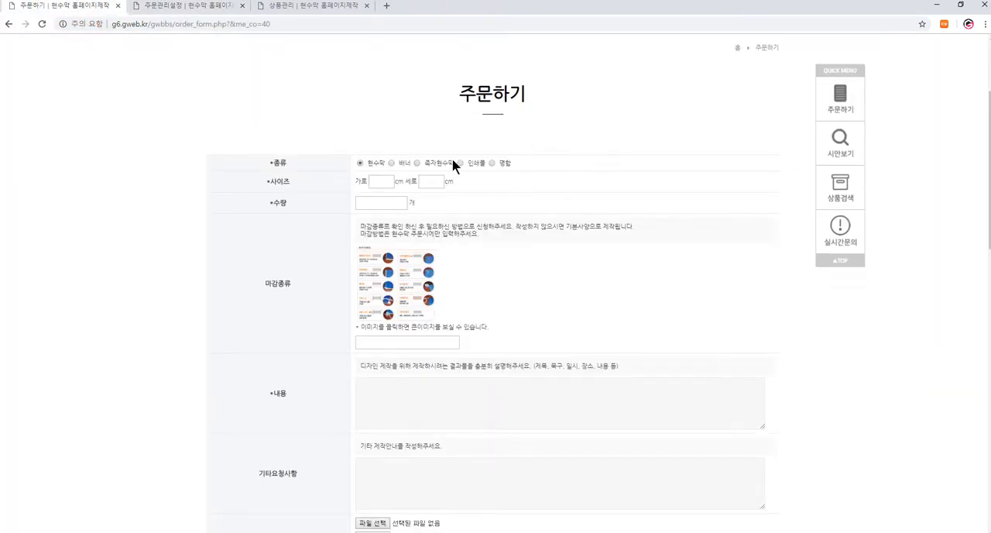
- Review the 주문관리설정 page from order types and delivery methods down to the manager's notification contact fields
{"action": "left_click", "coordinate": [188, 8]}
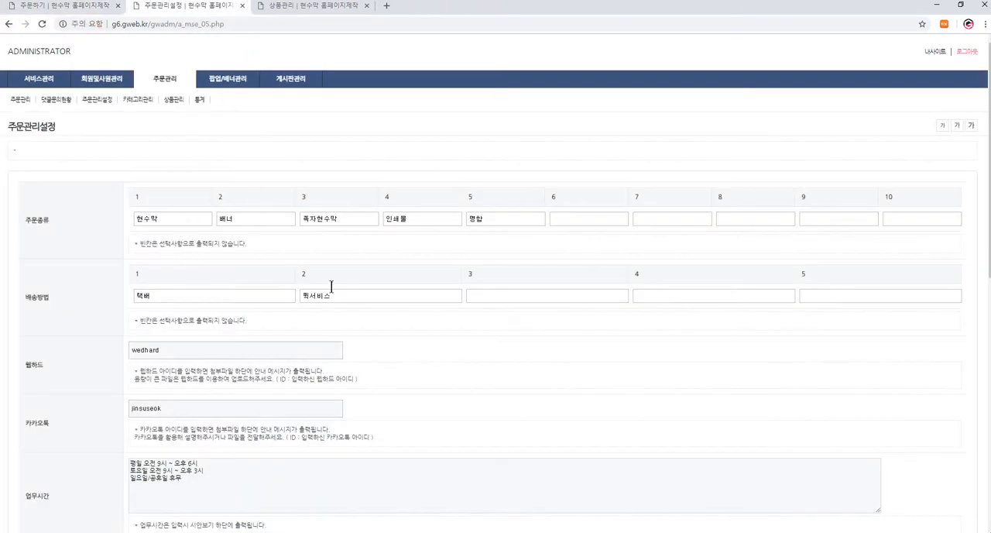
{"action": "scroll", "coordinate": [243, 287], "scroll_direction": "down", "scroll_amount": 2}
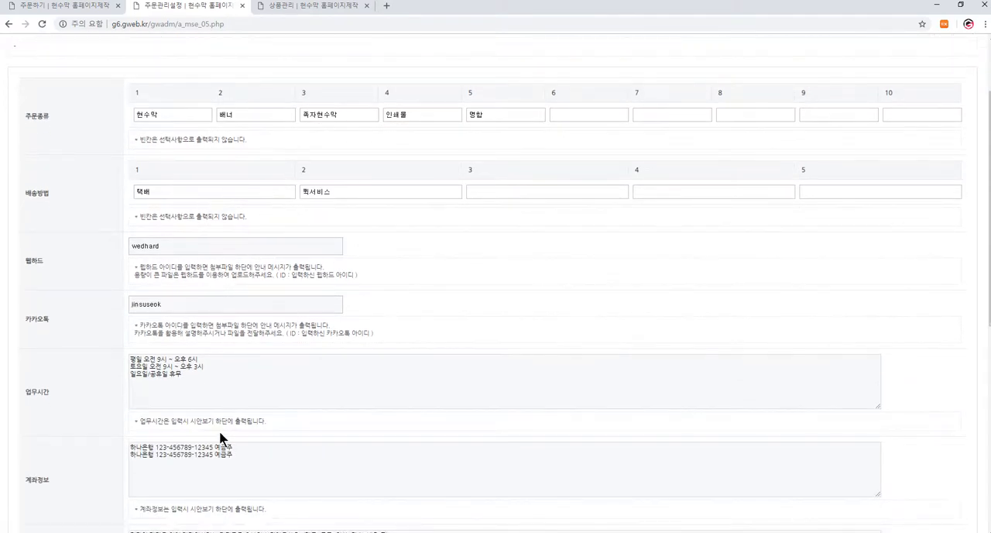
{"action": "scroll", "coordinate": [221, 438], "scroll_direction": "down", "scroll_amount": 2}
{"action": "scroll", "coordinate": [215, 360], "scroll_direction": "down", "scroll_amount": 6}
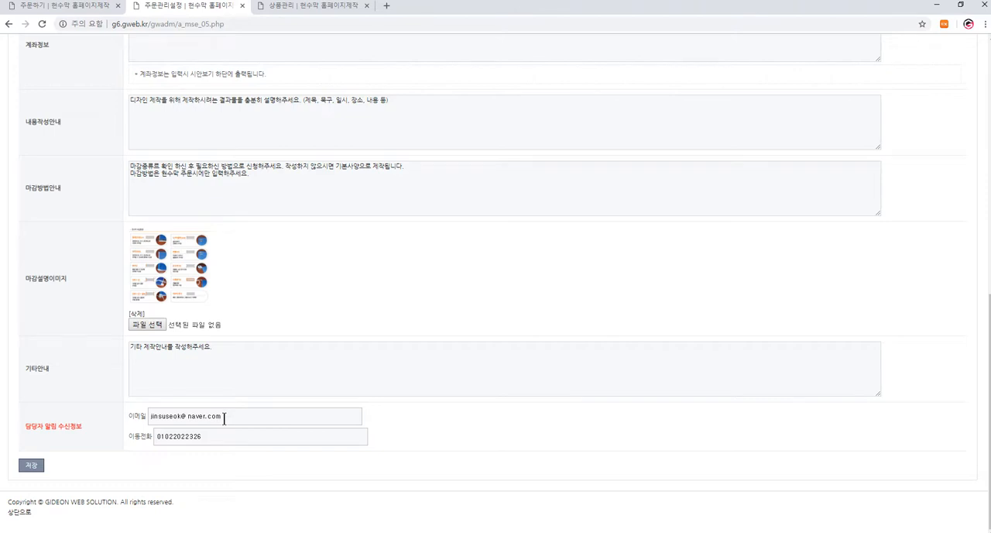
{"action": "scroll", "coordinate": [225, 415], "scroll_direction": "up", "scroll_amount": 3}
{"action": "scroll", "coordinate": [225, 415], "scroll_direction": "down", "scroll_amount": 2}
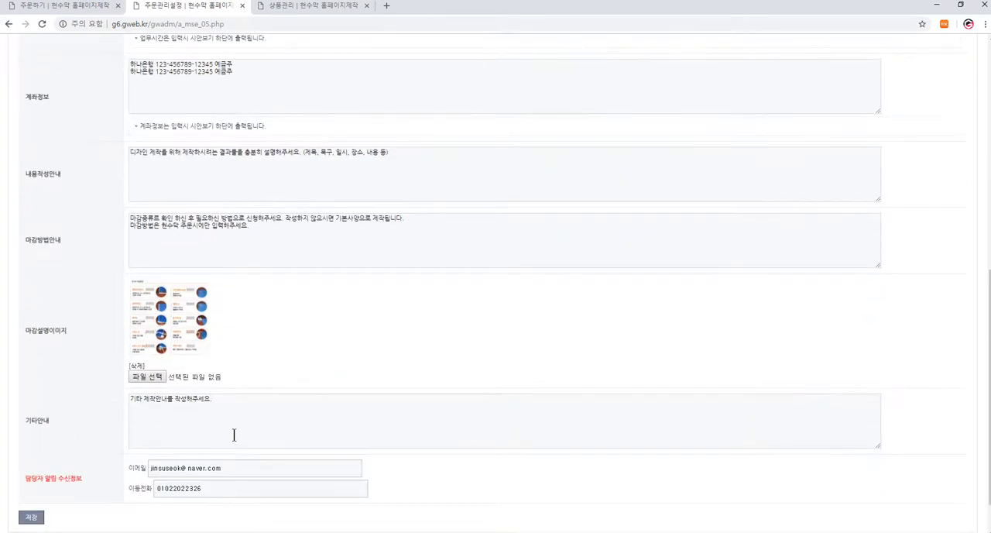
{"action": "scroll", "coordinate": [205, 457], "scroll_direction": "up", "scroll_amount": 6}
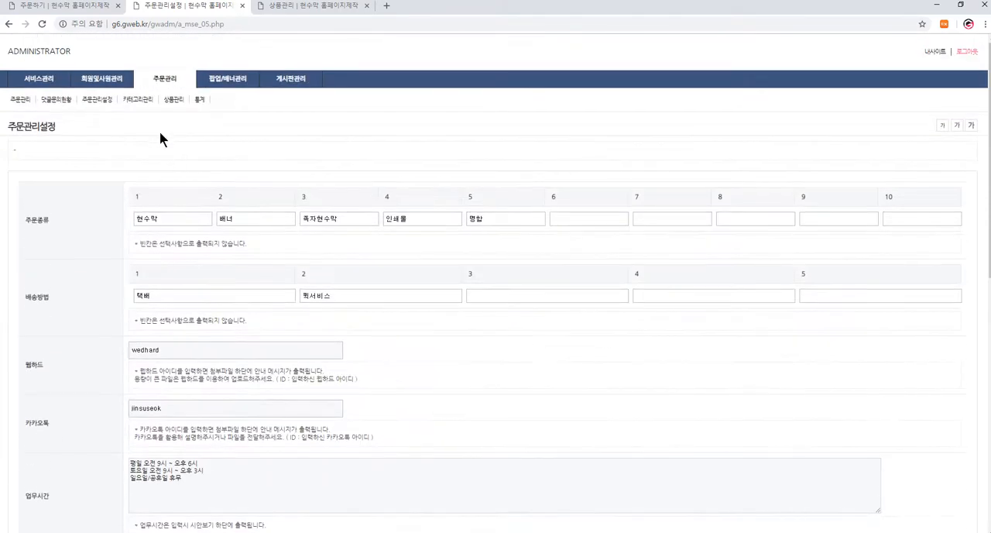
- Review the 업체정보관리 page from the company details to the Naver SMTP e-mail settings and the COOL SMS settings
{"action": "mouse_move", "coordinate": [39, 79]}
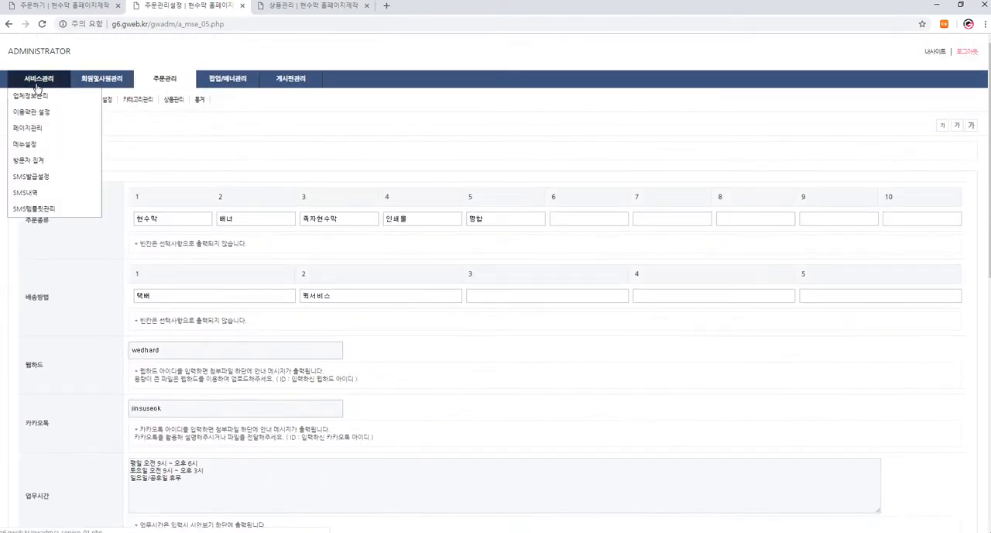
{"action": "left_click", "coordinate": [55, 96]}
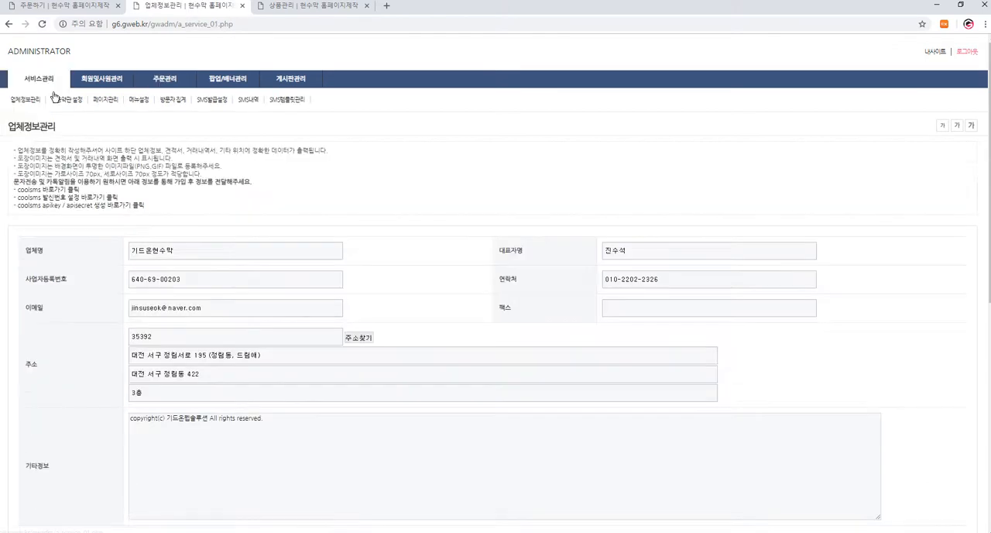
{"action": "mouse_move", "coordinate": [104, 94]}
{"action": "scroll", "coordinate": [220, 352], "scroll_direction": "down", "scroll_amount": 5}
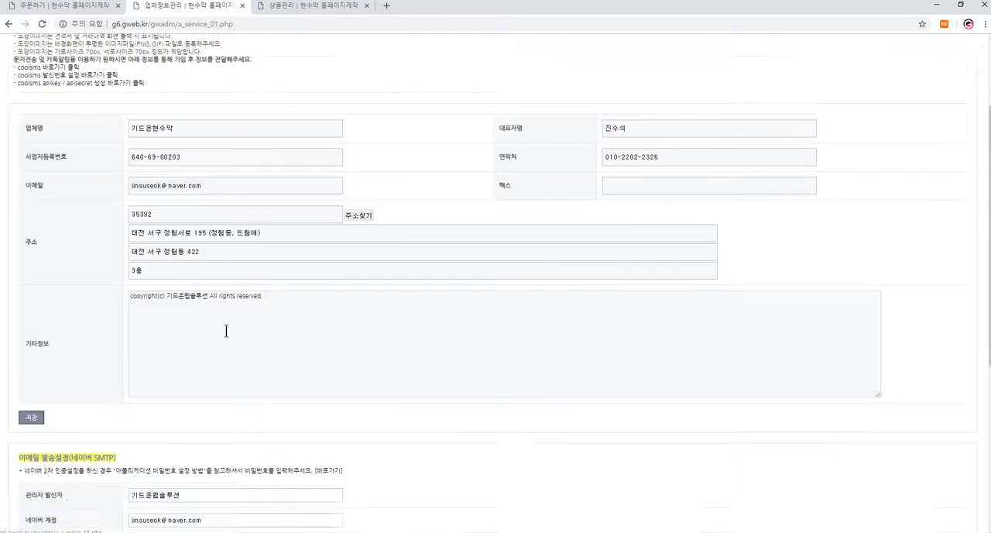
{"action": "scroll", "coordinate": [221, 352], "scroll_direction": "up", "scroll_amount": 1}
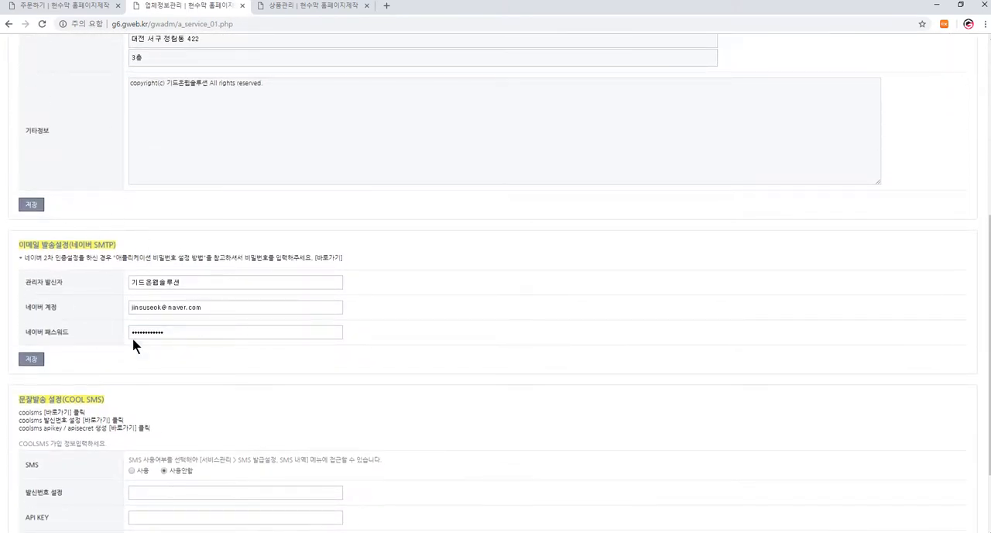
{"action": "scroll", "coordinate": [158, 372], "scroll_direction": "down", "scroll_amount": 2}
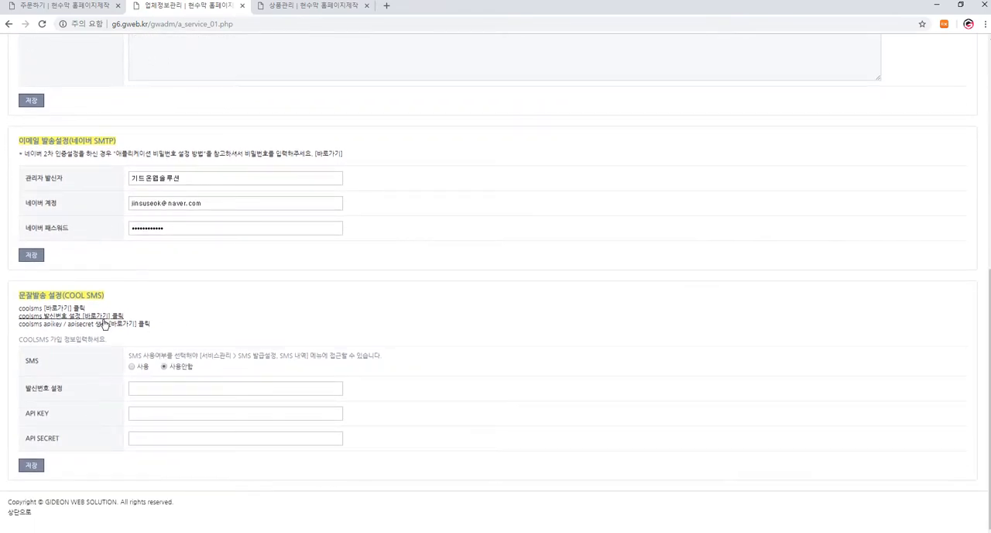
{"action": "scroll", "coordinate": [141, 424], "scroll_direction": "up", "scroll_amount": 6}
{"action": "scroll", "coordinate": [152, 418], "scroll_direction": "down", "scroll_amount": 2}
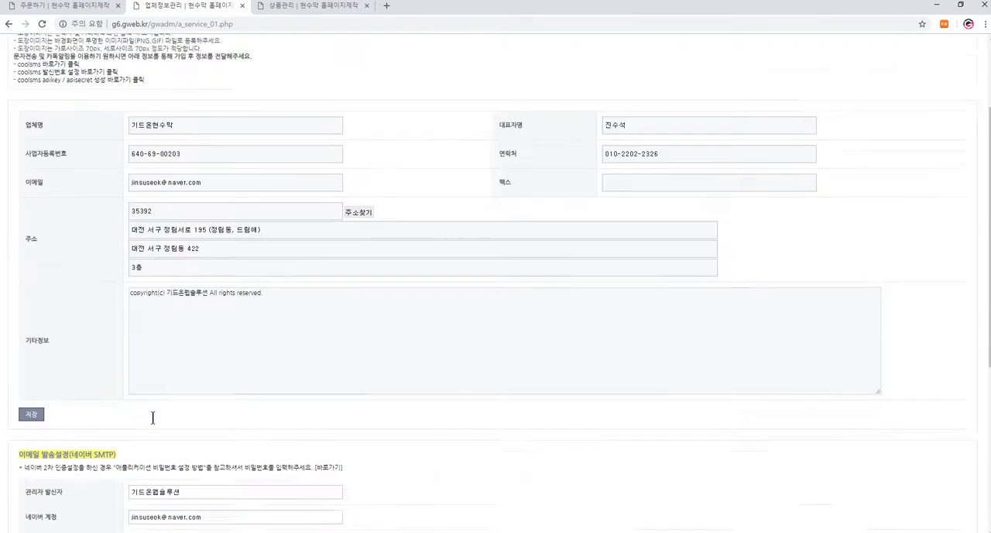
{"action": "scroll", "coordinate": [152, 418], "scroll_direction": "down", "scroll_amount": 4}
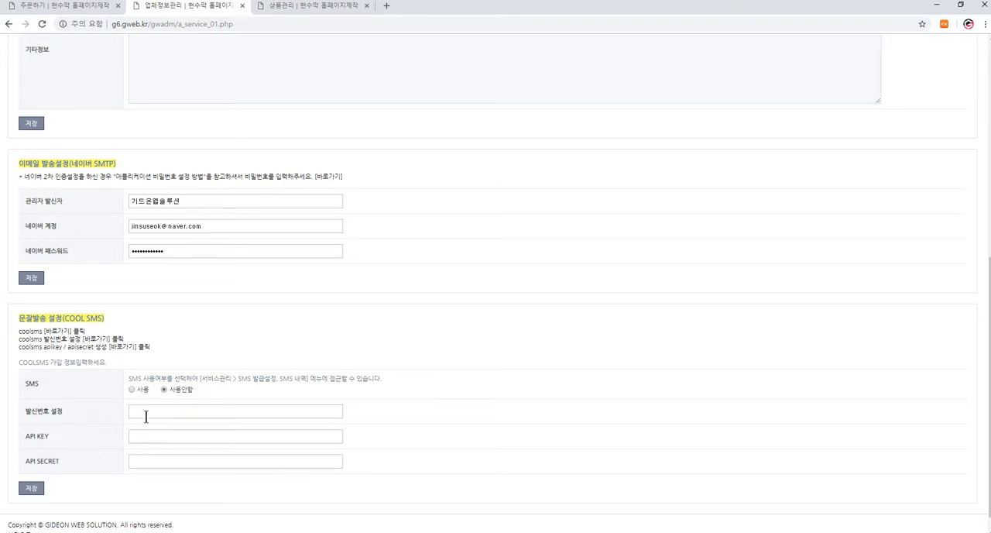
{"action": "scroll", "coordinate": [287, 393], "scroll_direction": "up", "scroll_amount": 6}
- Look at the 카테고리관리 and 통계 pages of the order management section and return to the 주문관리 order list
{"action": "mouse_move", "coordinate": [180, 97]}
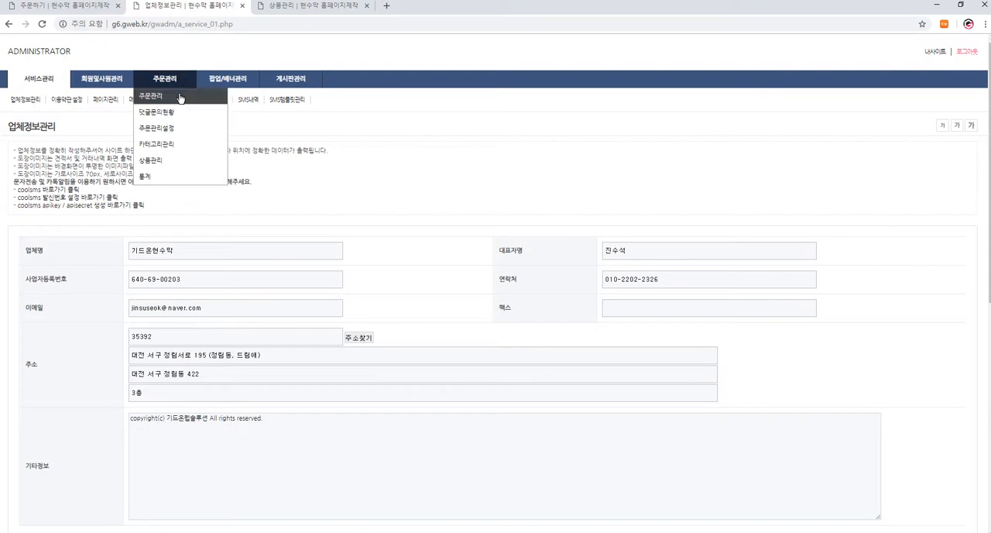
{"action": "left_click", "coordinate": [174, 145]}
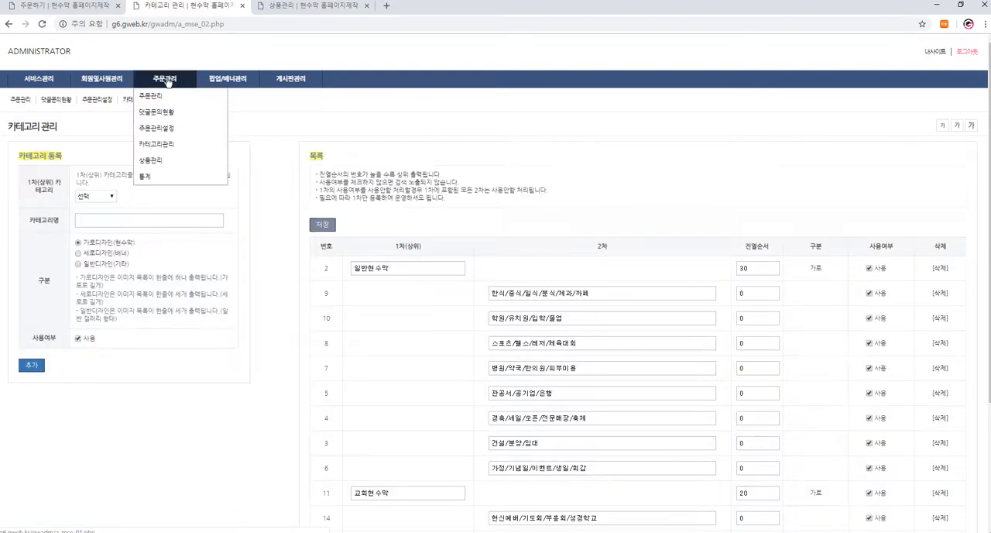
{"action": "left_click", "coordinate": [151, 176]}
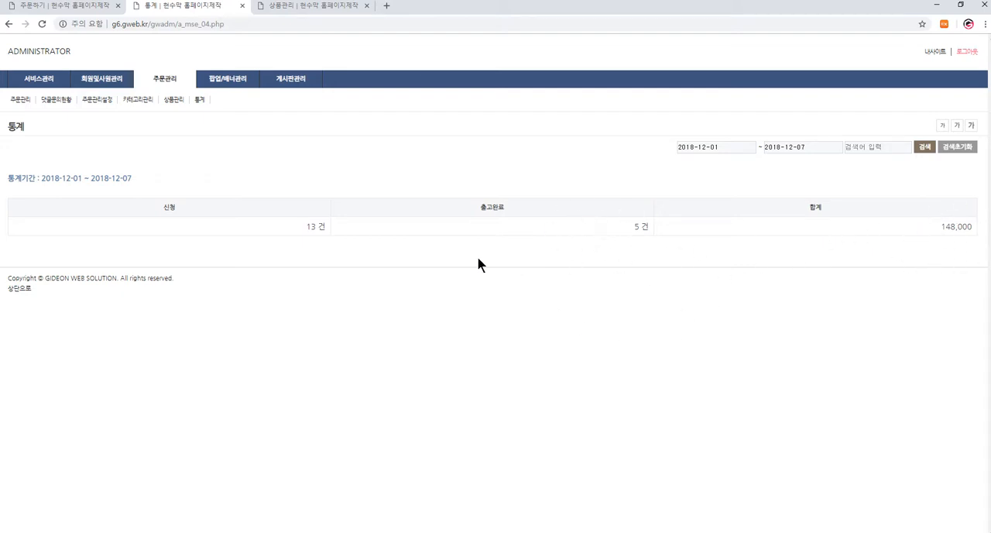
{"action": "left_click", "coordinate": [154, 95]}
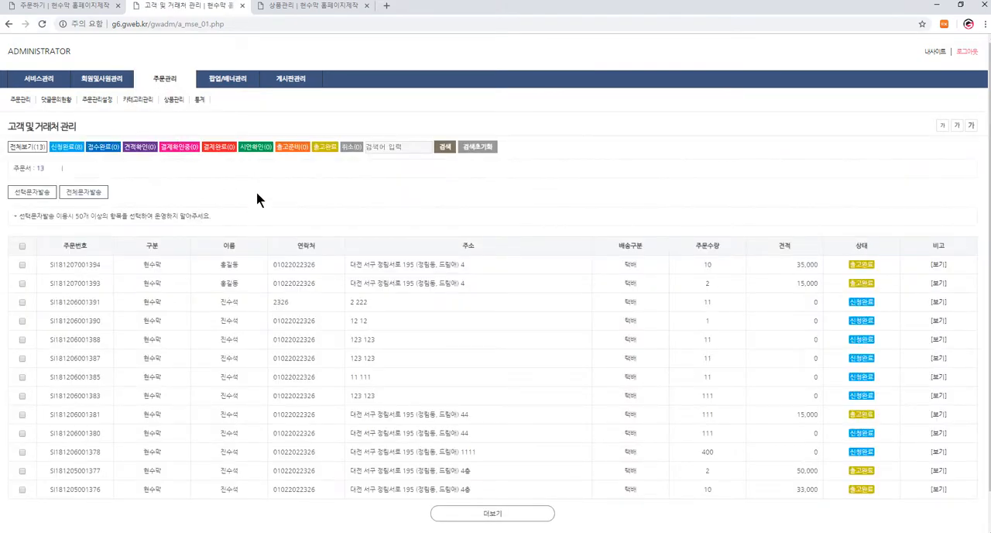
- View the shop's home page and the admin order list, and reopen the 주문하기 form on the customer site
{"action": "left_click", "coordinate": [80, 7]}
{"action": "scroll", "coordinate": [199, 221], "scroll_direction": "up", "scroll_amount": 3}
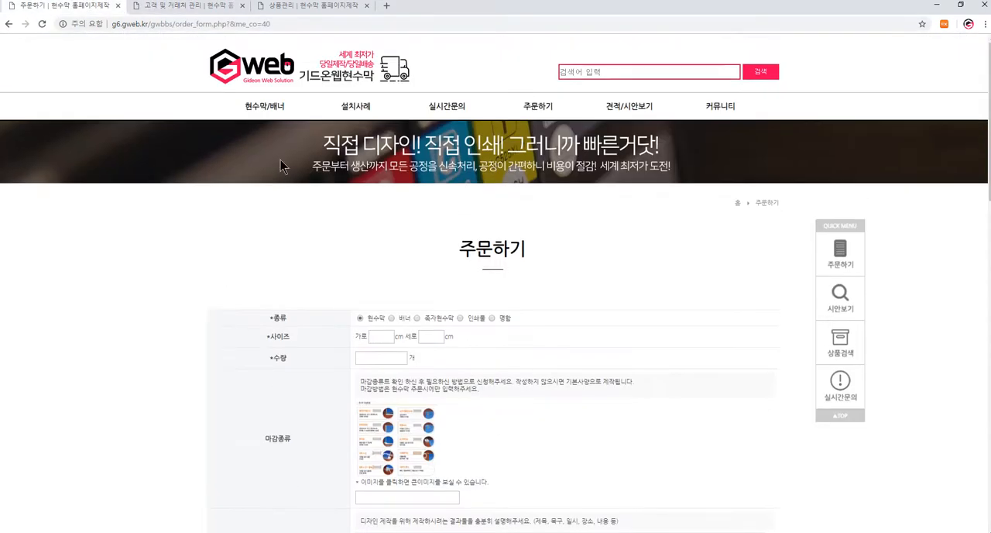
{"action": "left_click", "coordinate": [335, 78]}
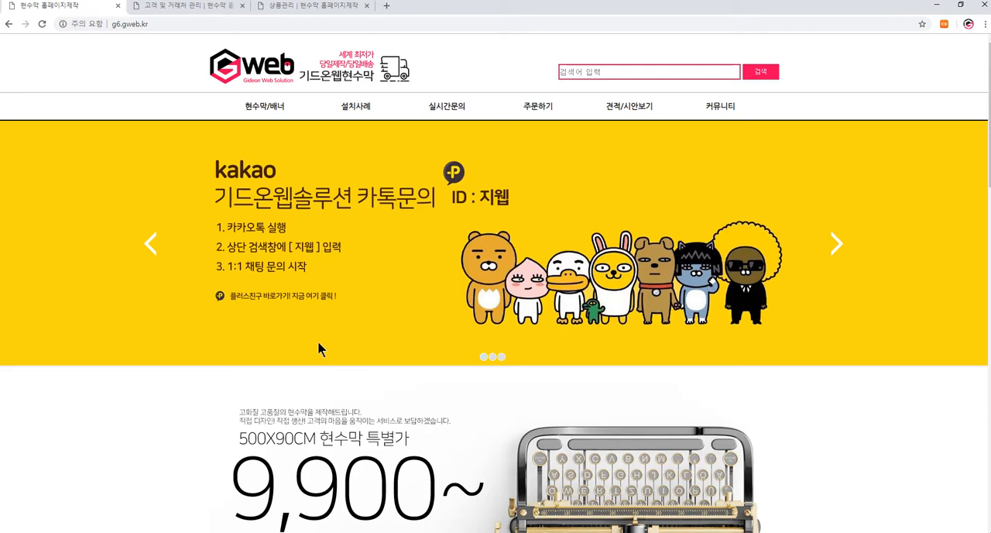
{"action": "left_click", "coordinate": [205, 8]}
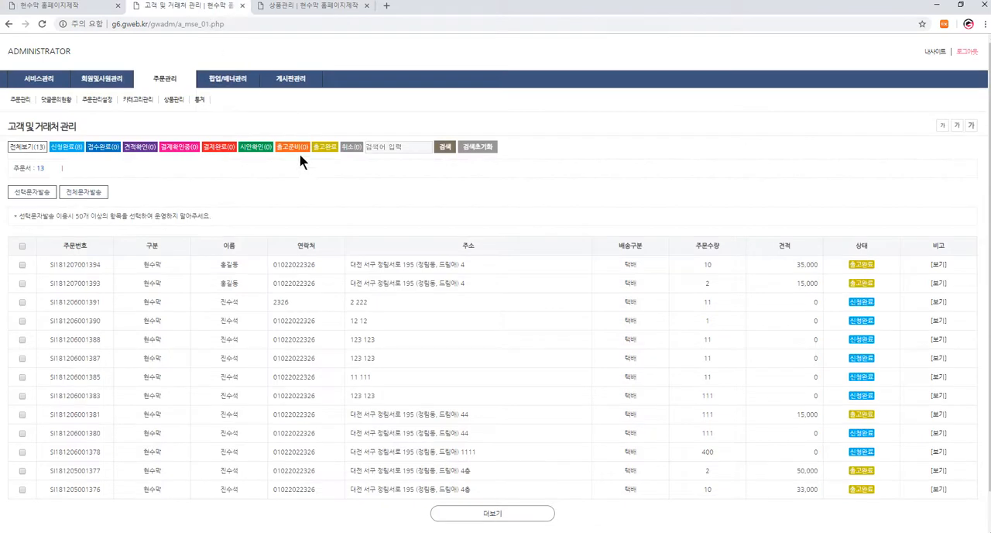
{"action": "left_click", "coordinate": [85, 7]}
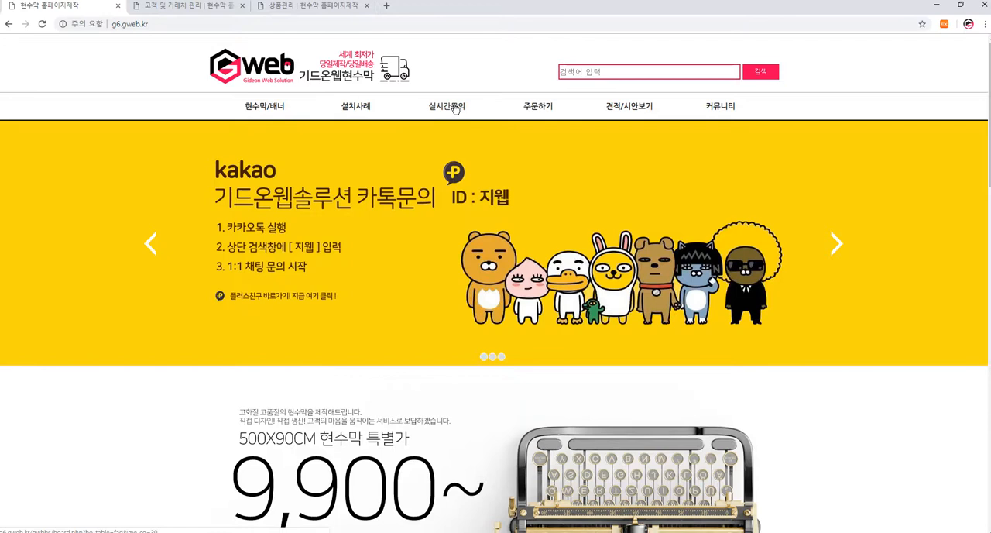
{"action": "left_click", "coordinate": [541, 110]}
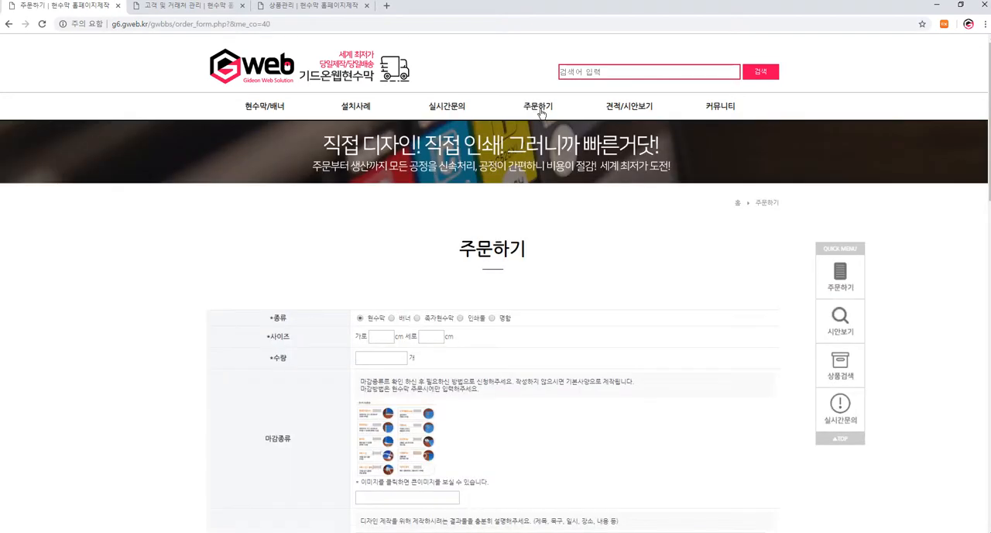